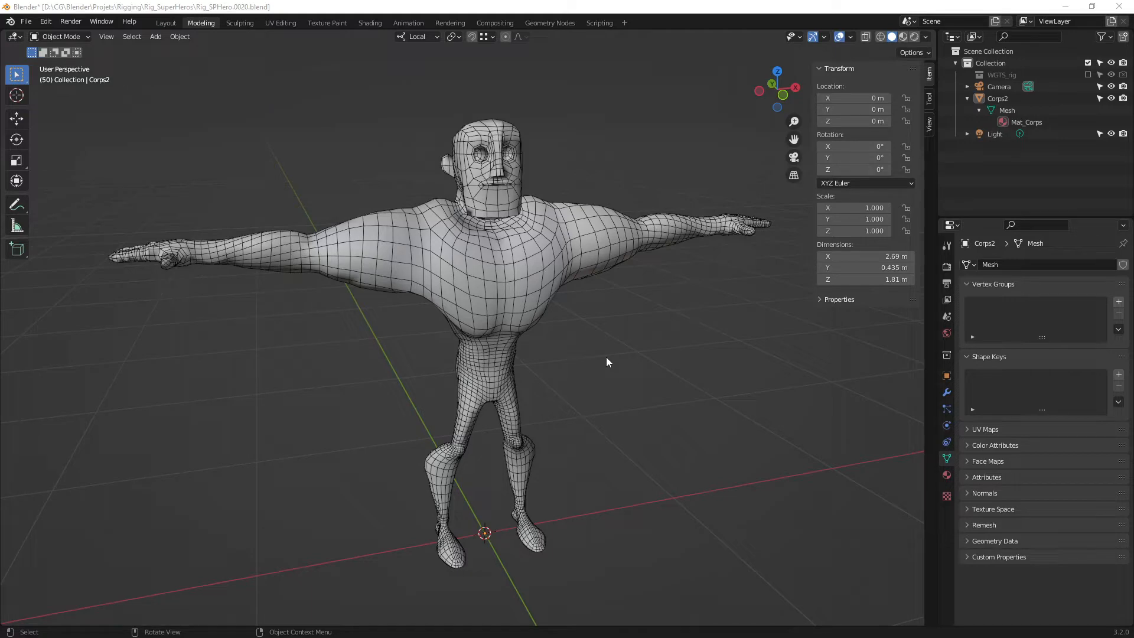
- Examine the character mesh's head, torso, arms and legs from several angles
middle_click_drag(522, 172, 482, 246)
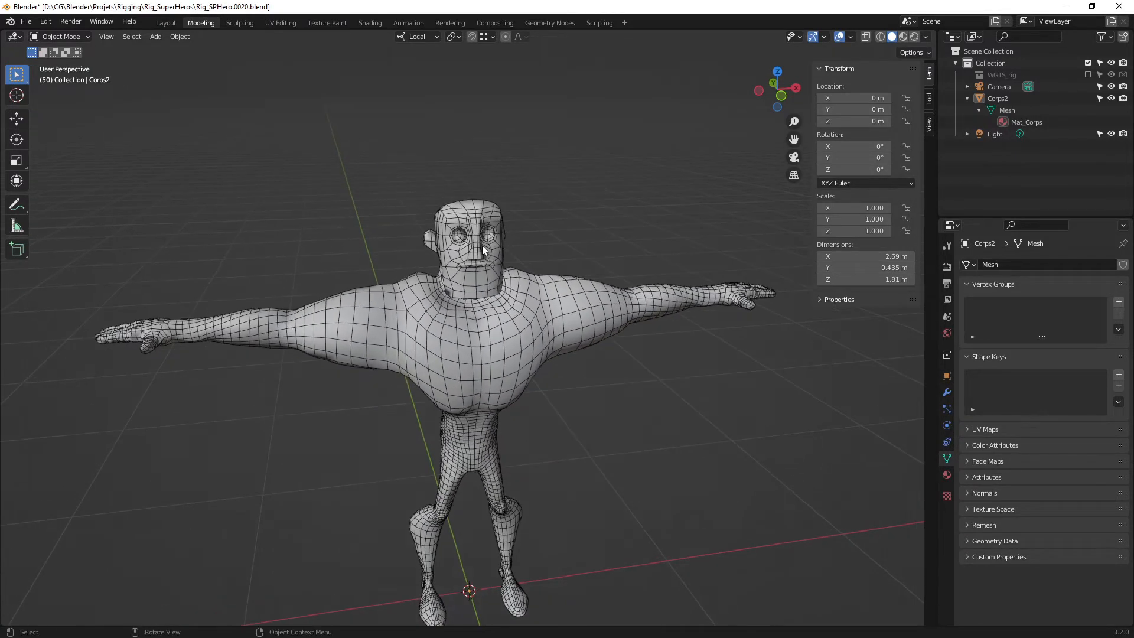
scroll(483, 225, "up", 7)
middle_click_drag(509, 193, 505, 329, "shift")
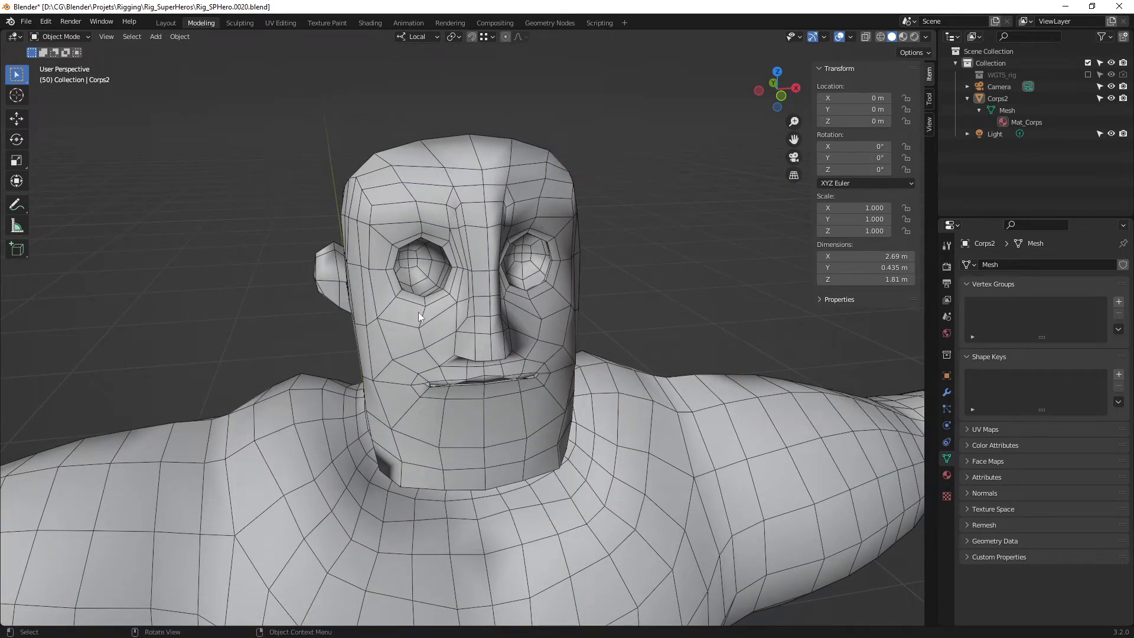
middle_click_drag(506, 330, 466, 300)
scroll(504, 342, "down", 4)
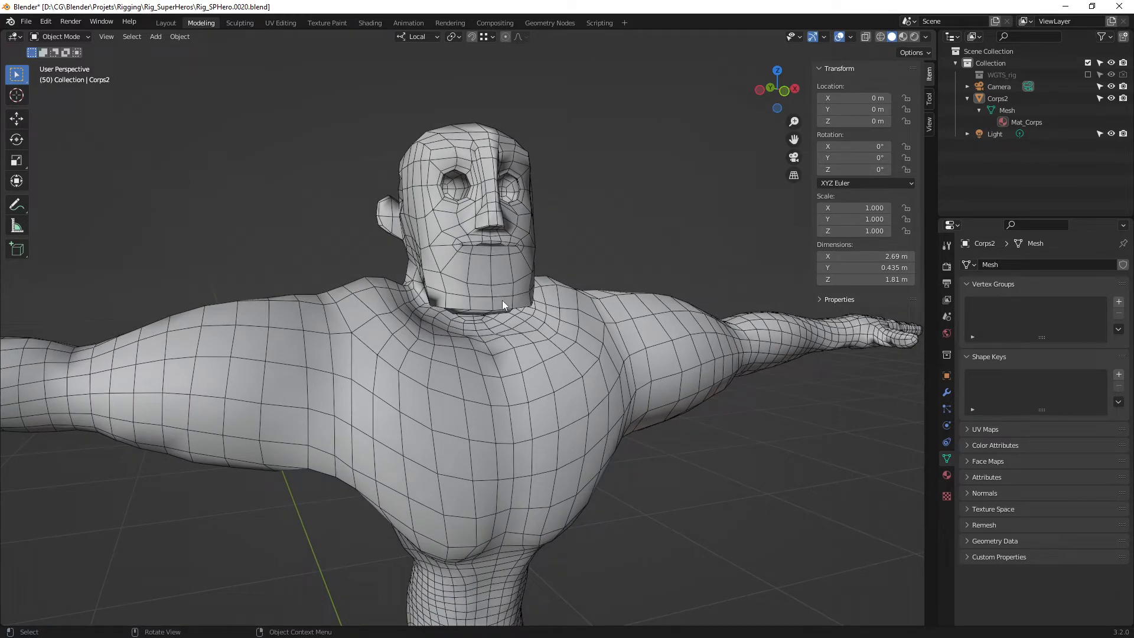
middle_click_drag(459, 307, 505, 356)
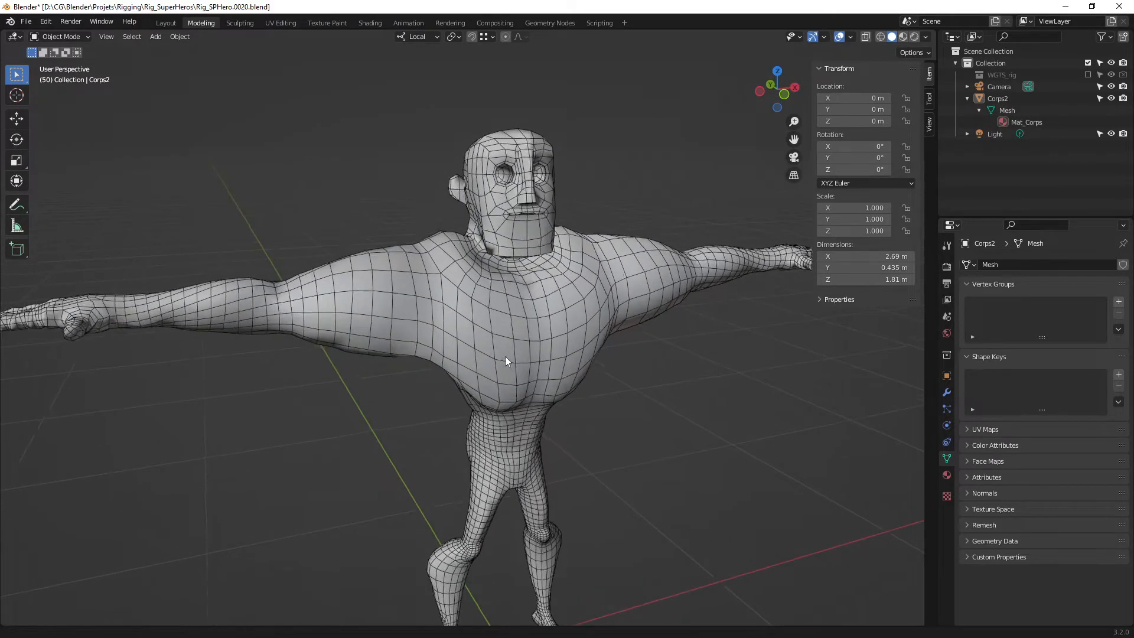
scroll(505, 356, "down", 3)
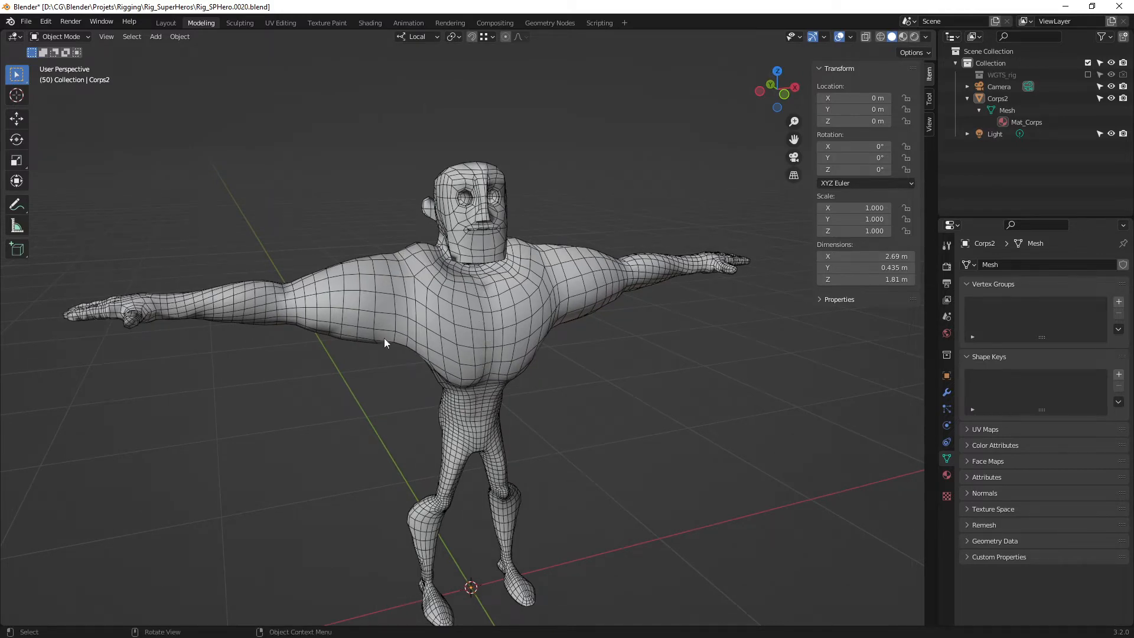
middle_click_drag(384, 338, 484, 324)
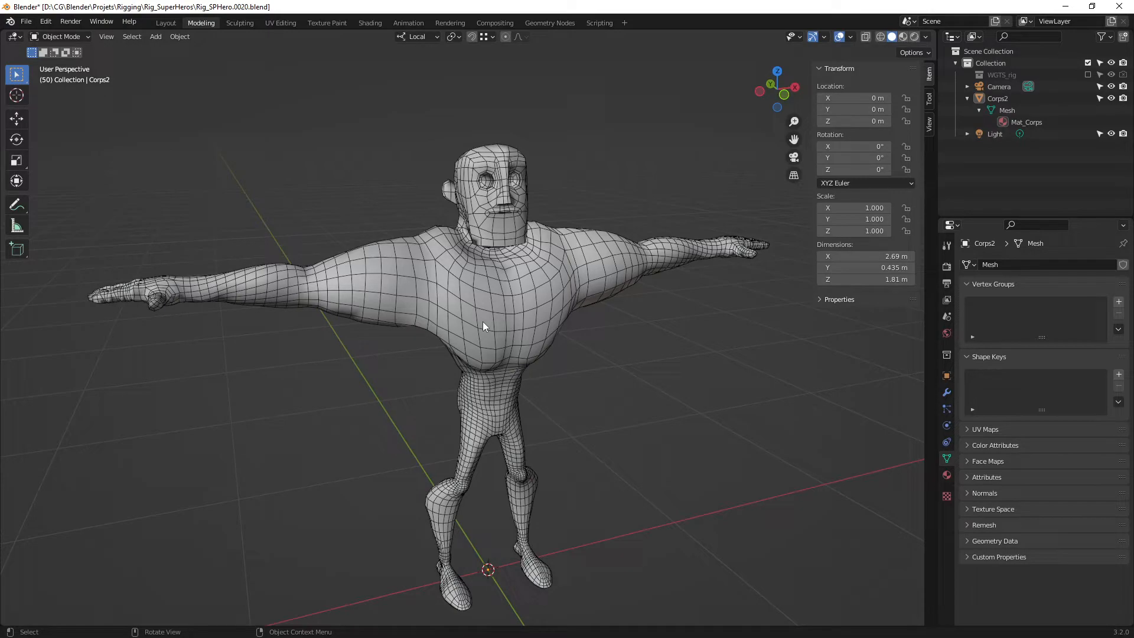
mouse_move(483, 322)
middle_mouse_down()
mouse_move(558, 350)
mouse_move(477, 348)
mouse_move(507, 357)
mouse_move(532, 344)
mouse_move(503, 332)
middle_mouse_up()
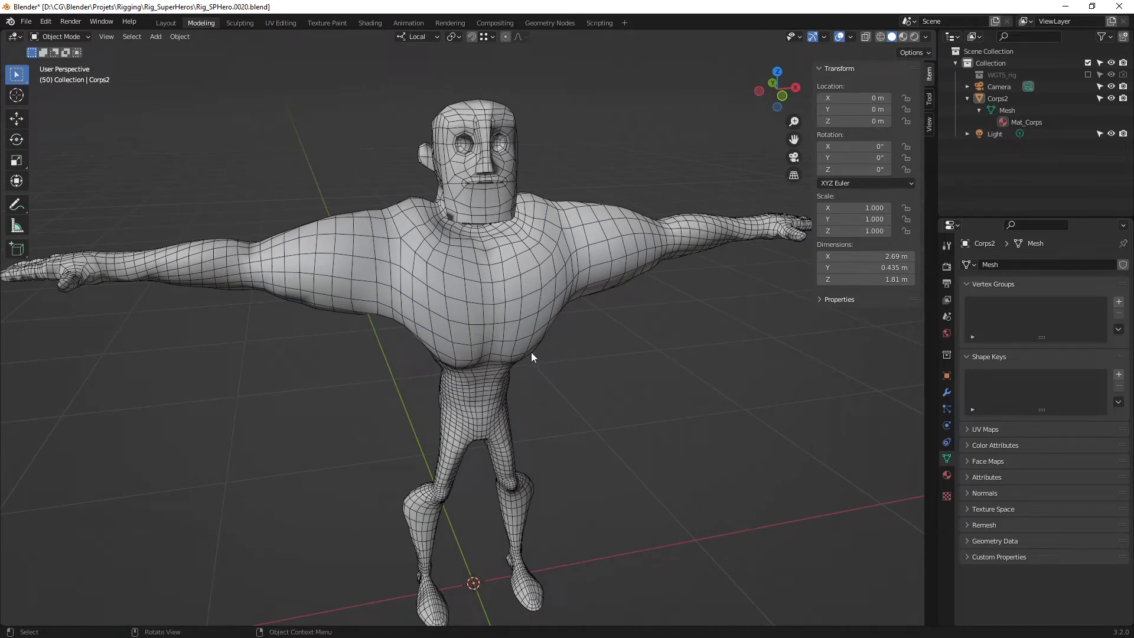
mouse_move(532, 355)
middle_mouse_down()
mouse_move(567, 349)
mouse_move(466, 344)
mouse_move(567, 322)
mouse_move(548, 349)
mouse_move(562, 335)
mouse_move(557, 358)
mouse_move(555, 339)
mouse_move(547, 352)
middle_mouse_up()
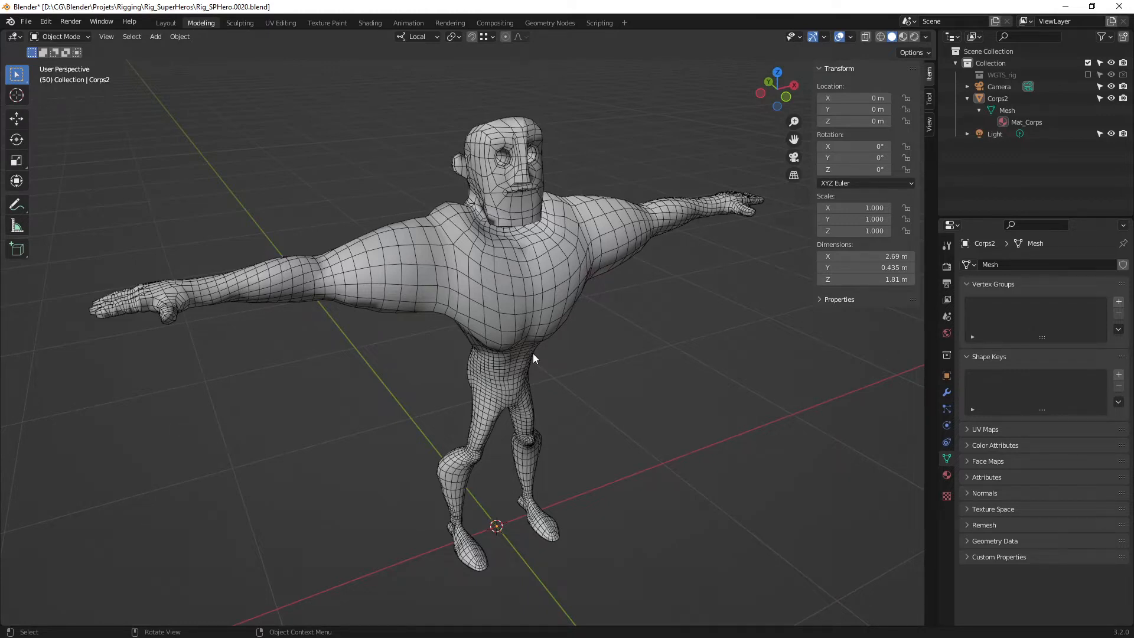
middle_click_drag(533, 353, 513, 342)
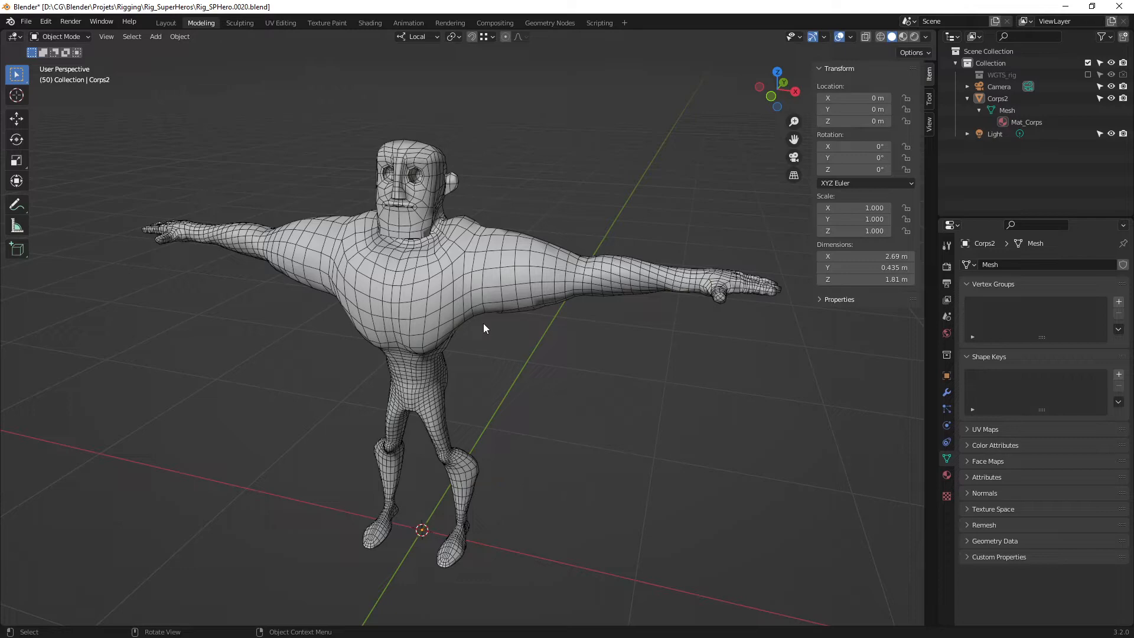
middle_click_drag(508, 345, 589, 333)
- Select the Corps2 body mesh and add the Basis shape key to it
left_click(483, 297)
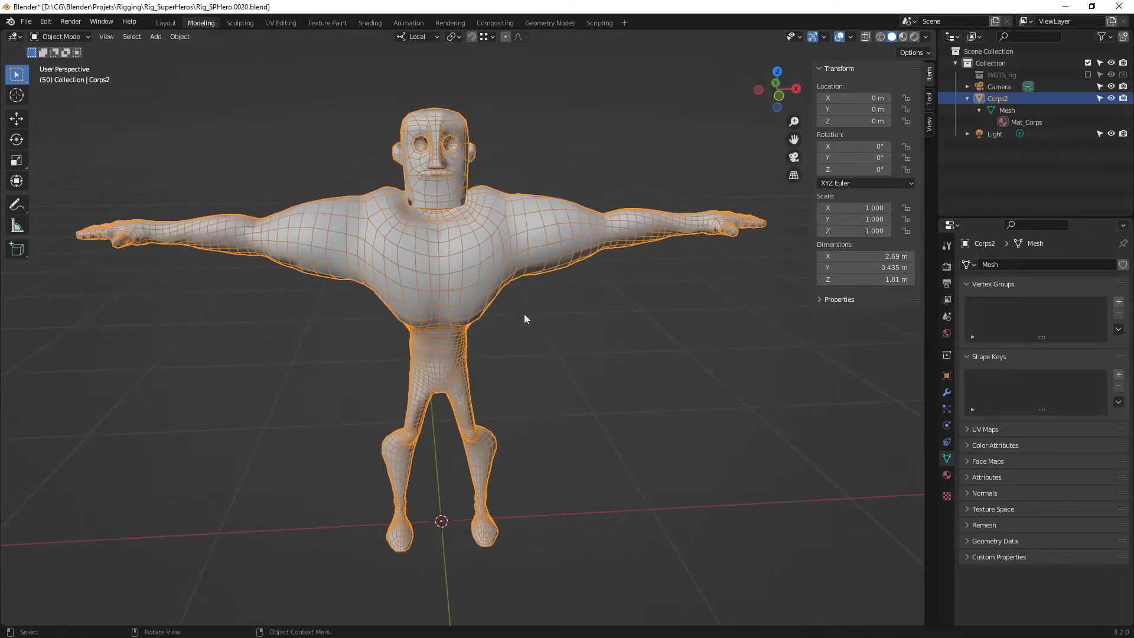
middle_click_drag(524, 319, 675, 352)
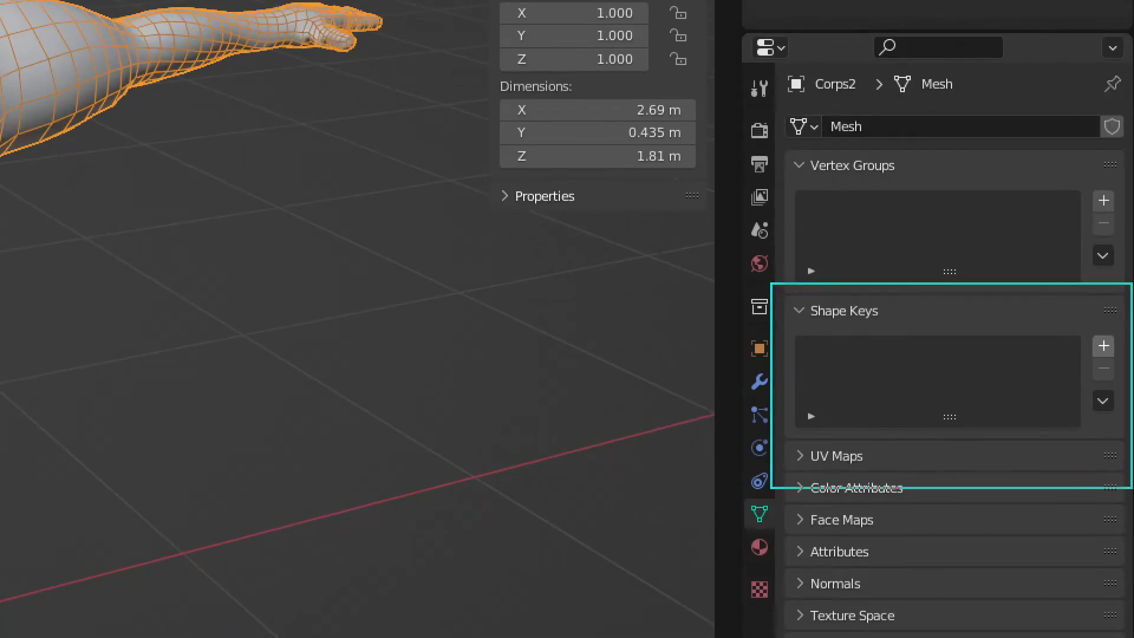
left_click_drag(1095, 322, 1112, 302)
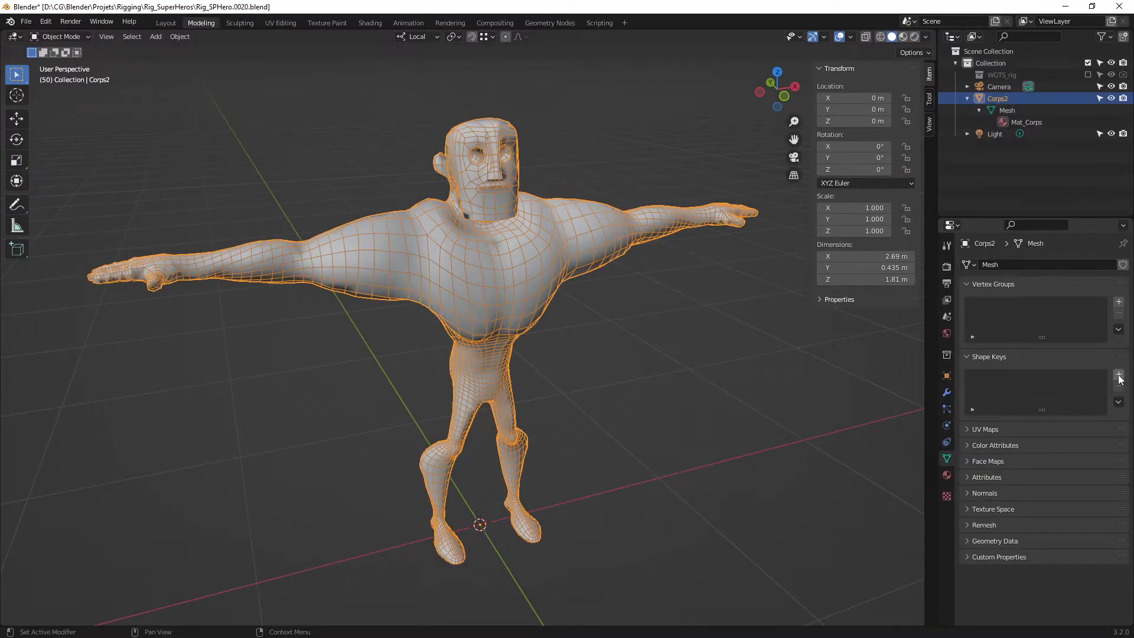
left_click(1103, 345)
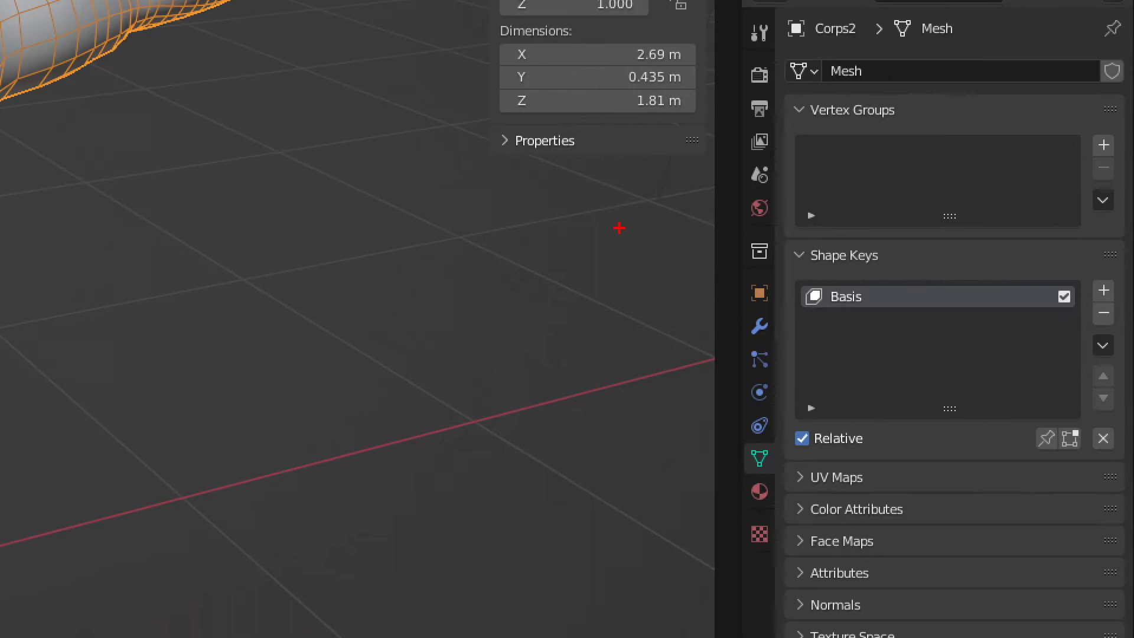
mouse_move(619, 228)
left_mouse_down()
mouse_move(795, 290)
mouse_move(771, 301)
mouse_move(929, 317)
left_mouse_up()
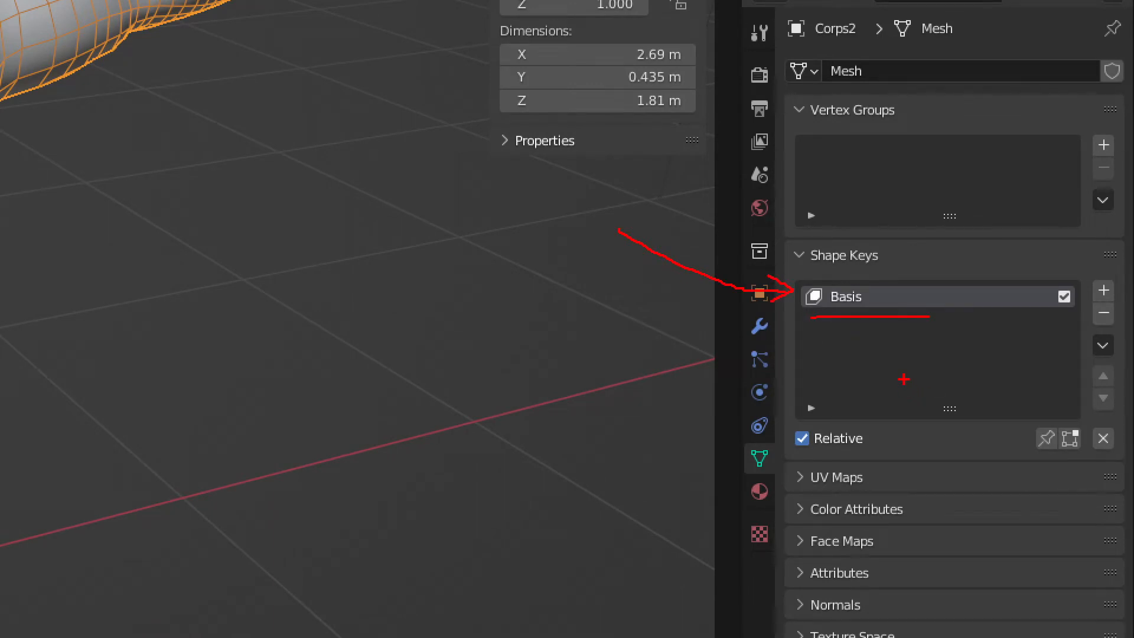
key("Escape")
- Add a second shape key to the body mesh, relative to Basis
middle_click_drag(608, 385, 525, 363)
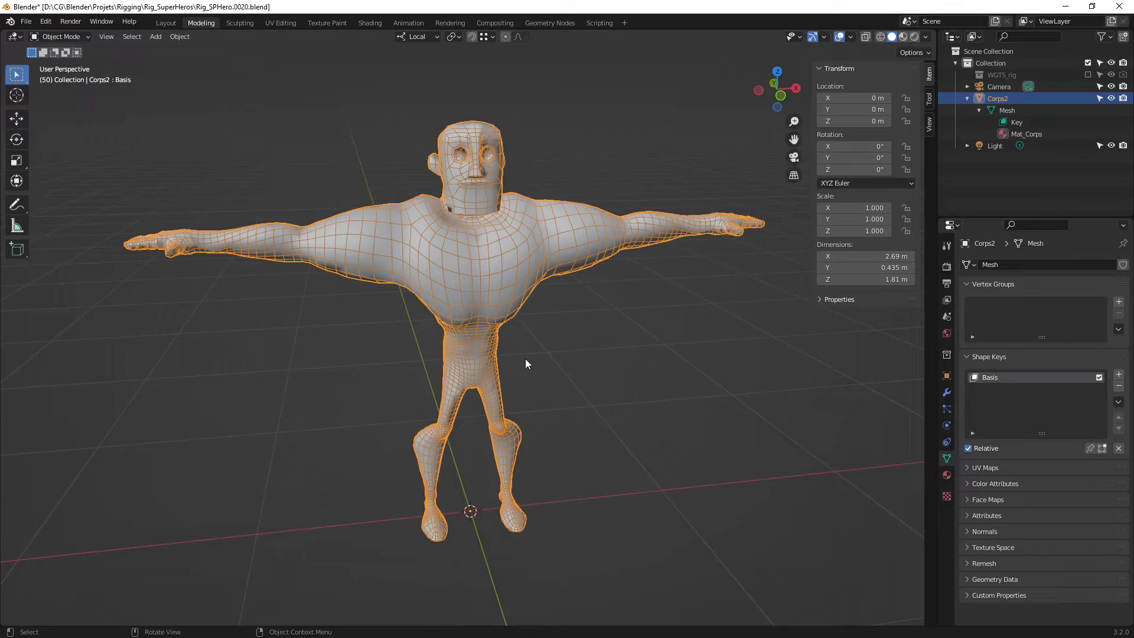
mouse_move(537, 352)
middle_mouse_down()
mouse_move(570, 346)
mouse_move(537, 349)
middle_mouse_up()
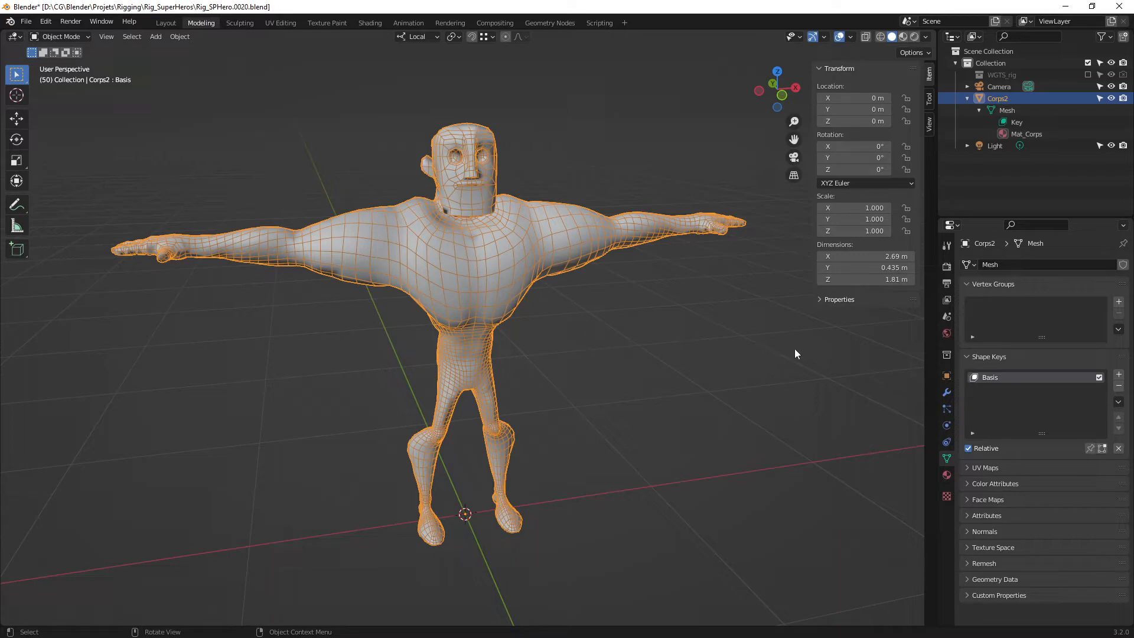
left_click(1119, 377)
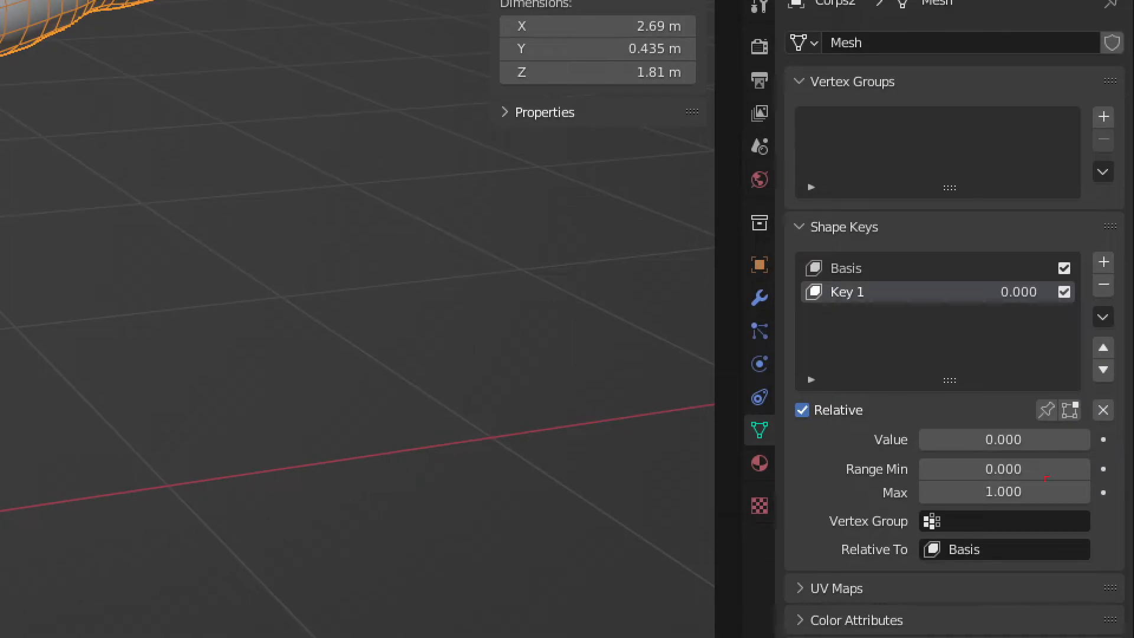
mouse_move(816, 277)
left_mouse_down()
mouse_move(808, 281)
mouse_move(893, 316)
left_mouse_up()
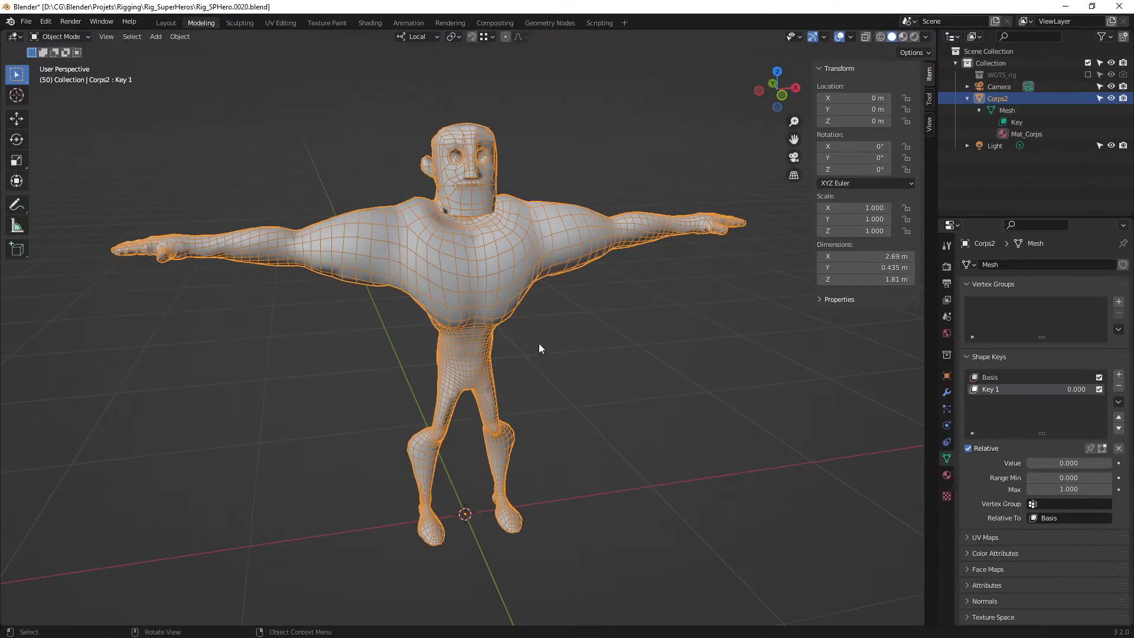
middle_click_drag(539, 343, 567, 322)
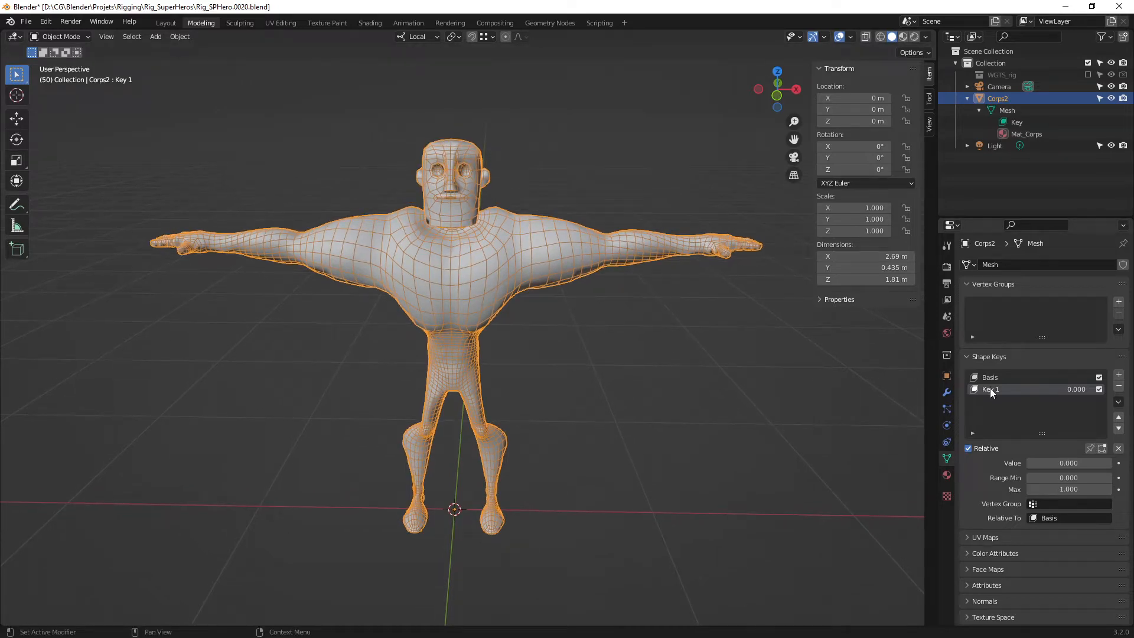
- Enter Edit Mode on the body mesh with the second shape key active
key("Tab")
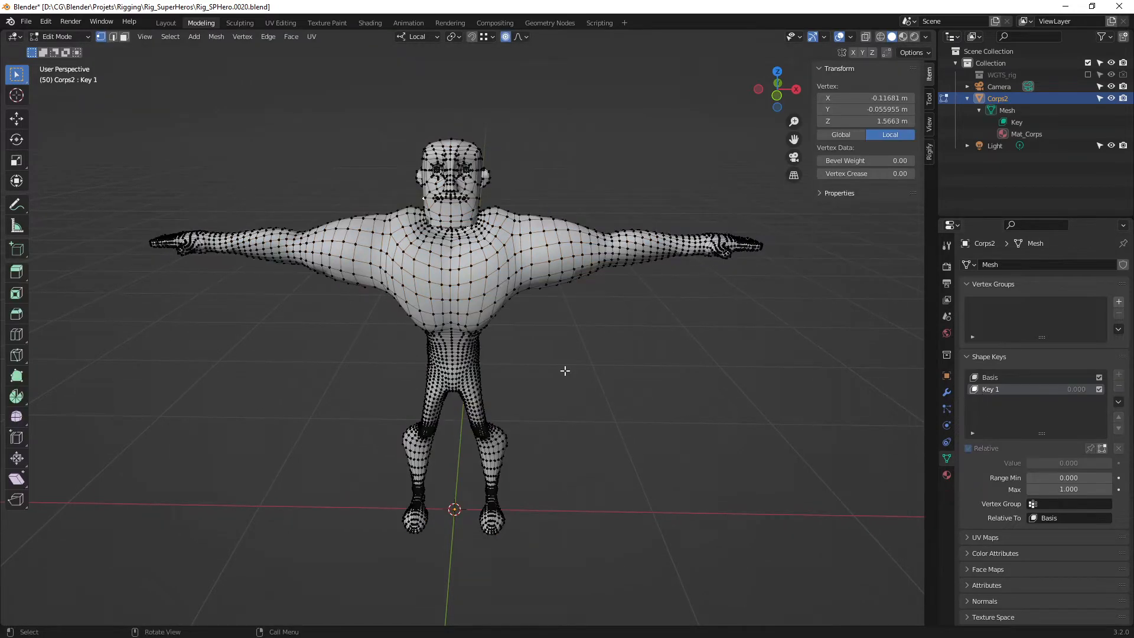
middle_click_drag(418, 266, 476, 297)
middle_click_drag(399, 280, 380, 280)
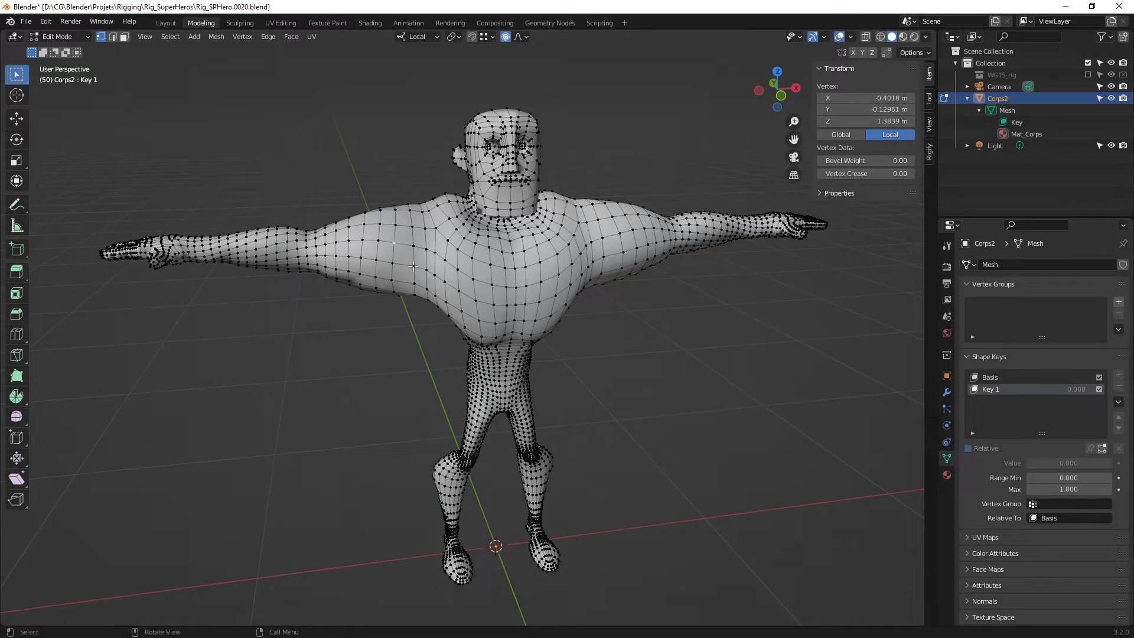
- Select the faces of the character's right upper arm and compare vertex, edge and face selection modes, ending in vertex mode
key("2")
key("3")
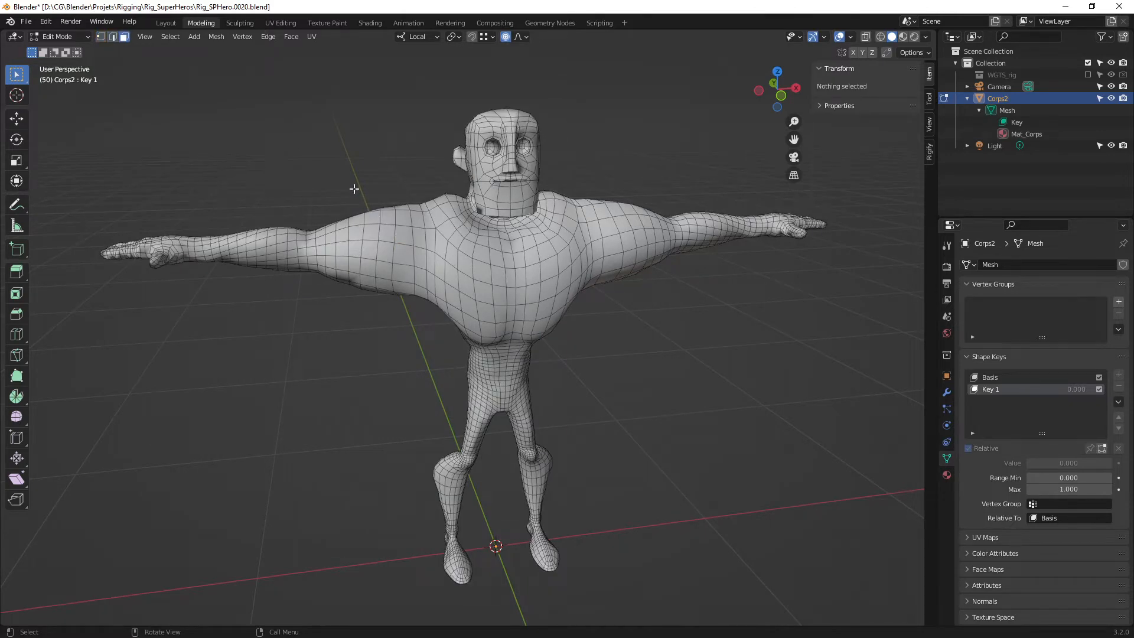
left_click_drag(354, 187, 418, 312)
middle_click_drag(417, 311, 444, 359)
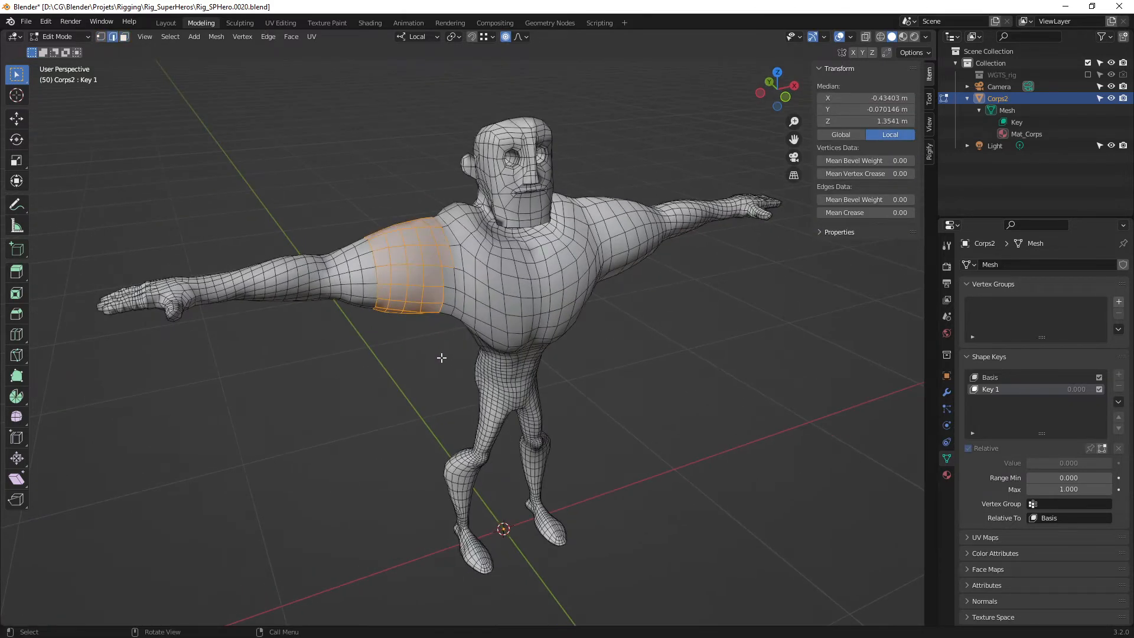
key("1")
key("2")
key("3")
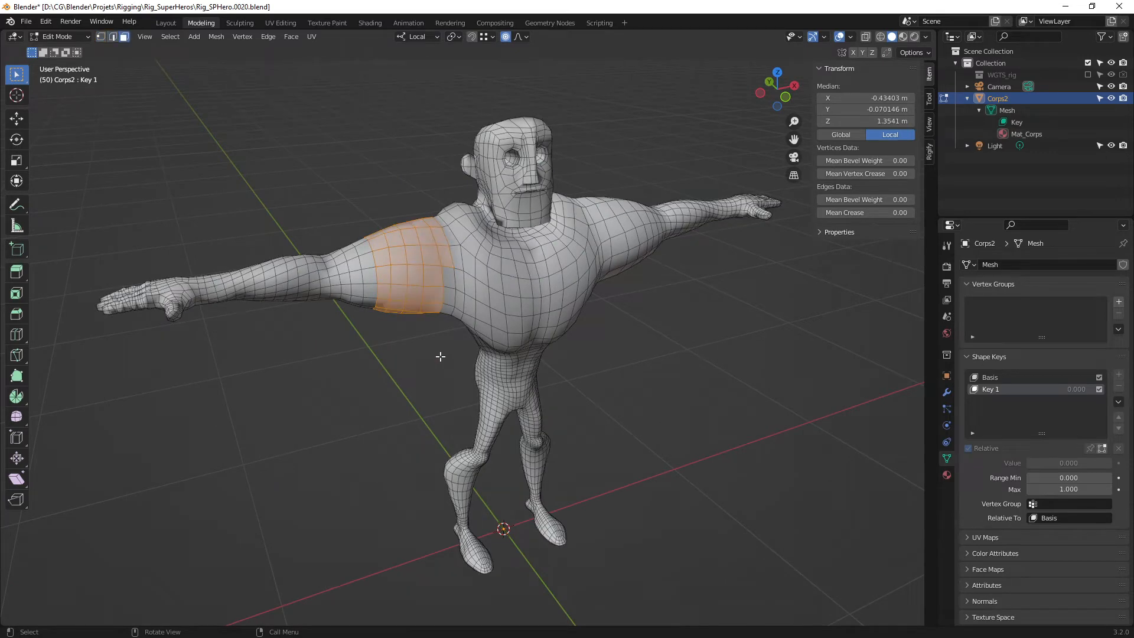
key("2")
key("1")
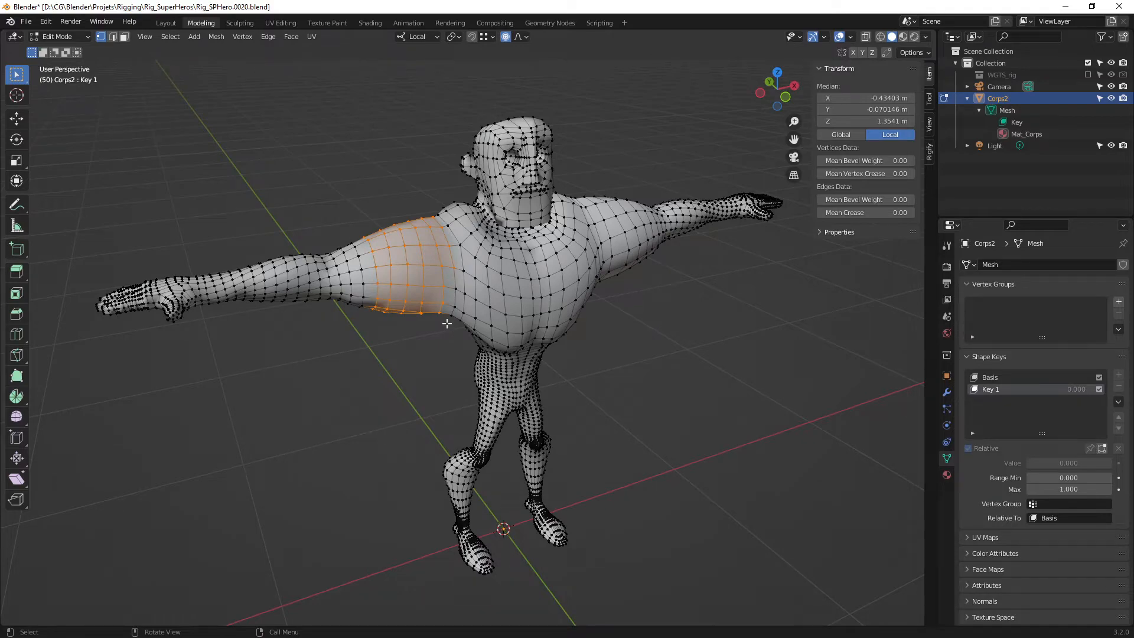
middle_click_drag(447, 323, 496, 322)
scroll(468, 310, "up", 1)
scroll(476, 313, "up", 1)
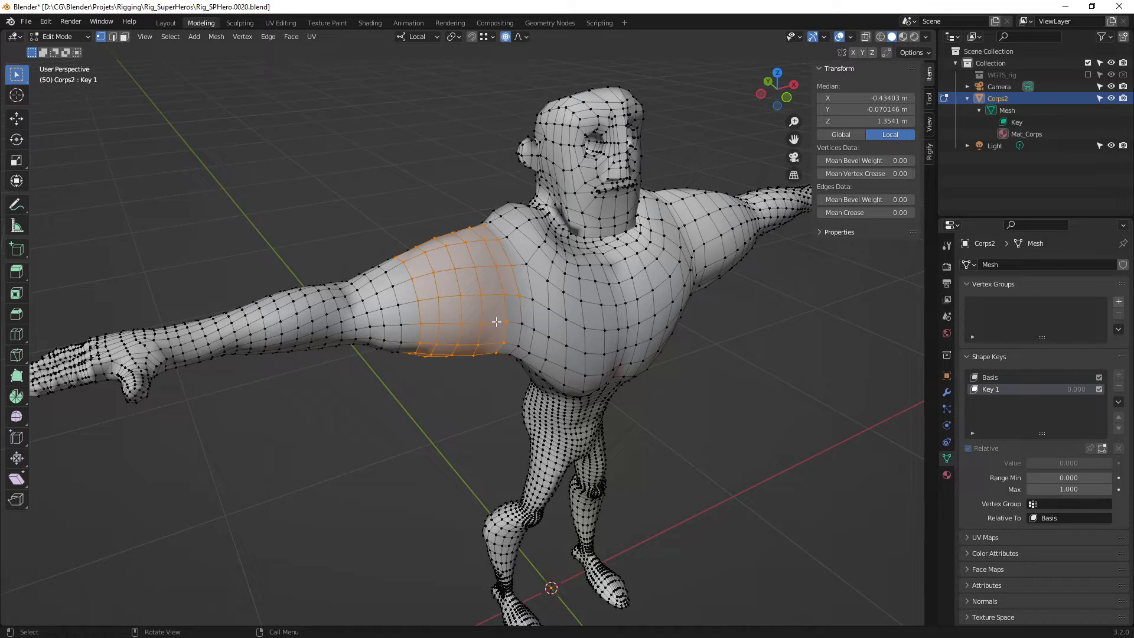
middle_click_drag(496, 321, 469, 308)
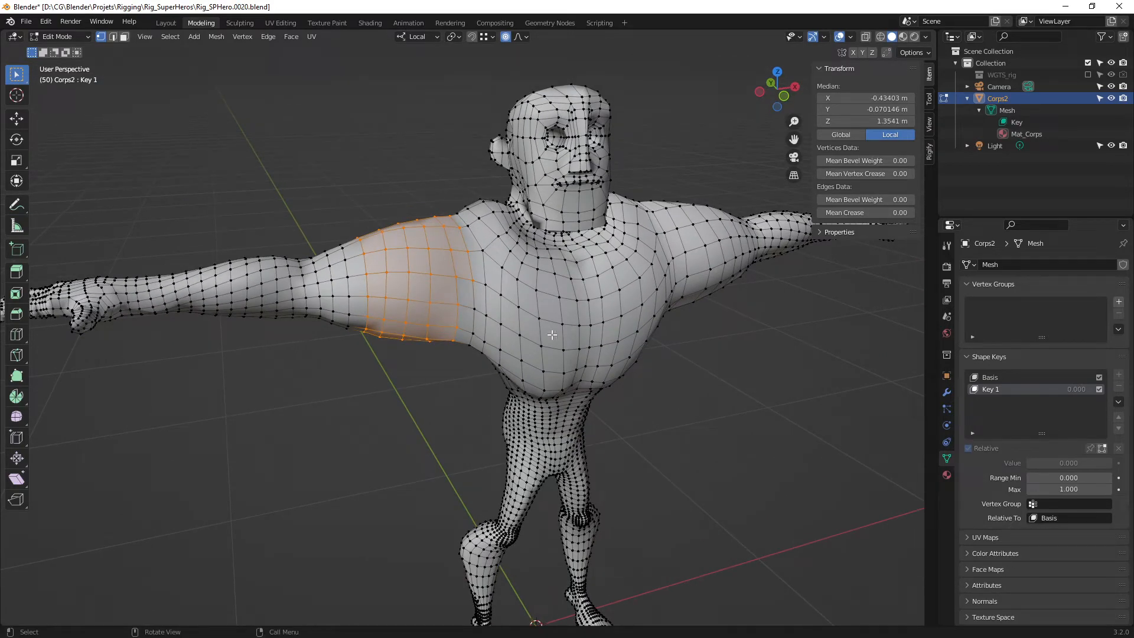
- Replace the arm selection with a single shoulder vertex and rename the second shape key Sourire_D
left_click(643, 191)
middle_click_drag(643, 191, 513, 298)
scroll(512, 297, "up", 2)
middle_click_drag(549, 166, 492, 317, "shift")
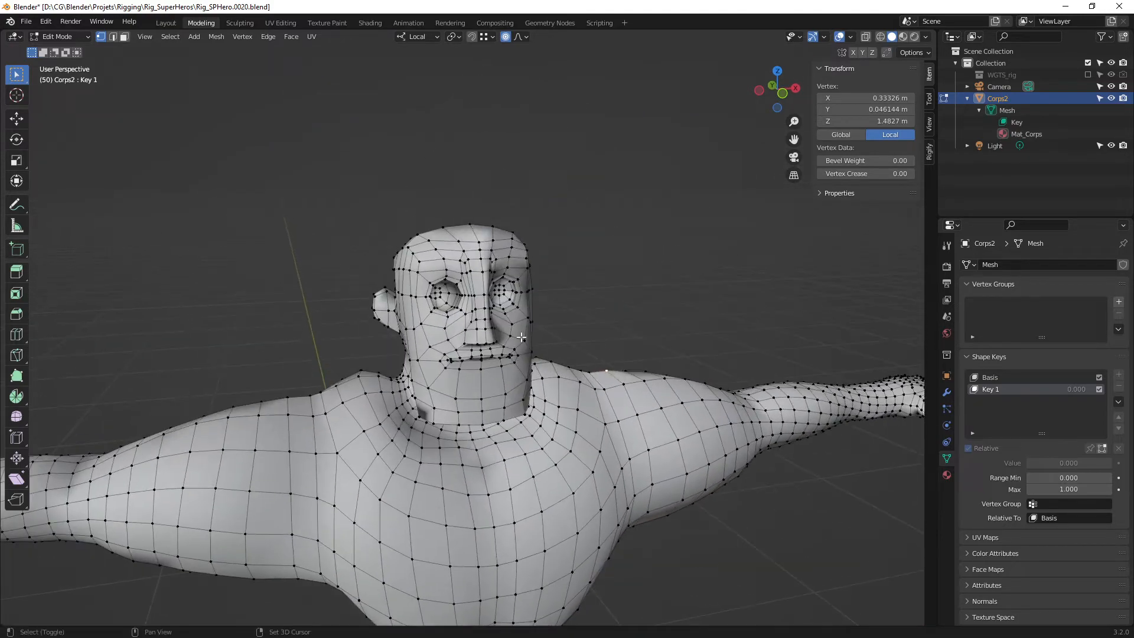
scroll(492, 318, "up", 4)
middle_click_drag(505, 396, 529, 380)
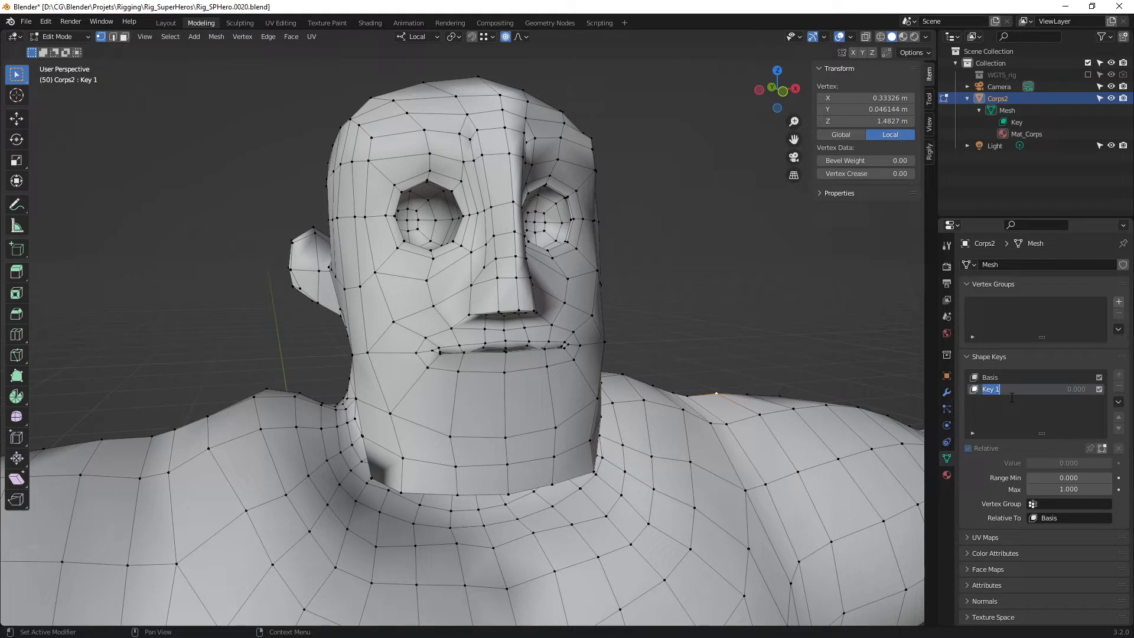
type("Sourire_D")
key("Return")
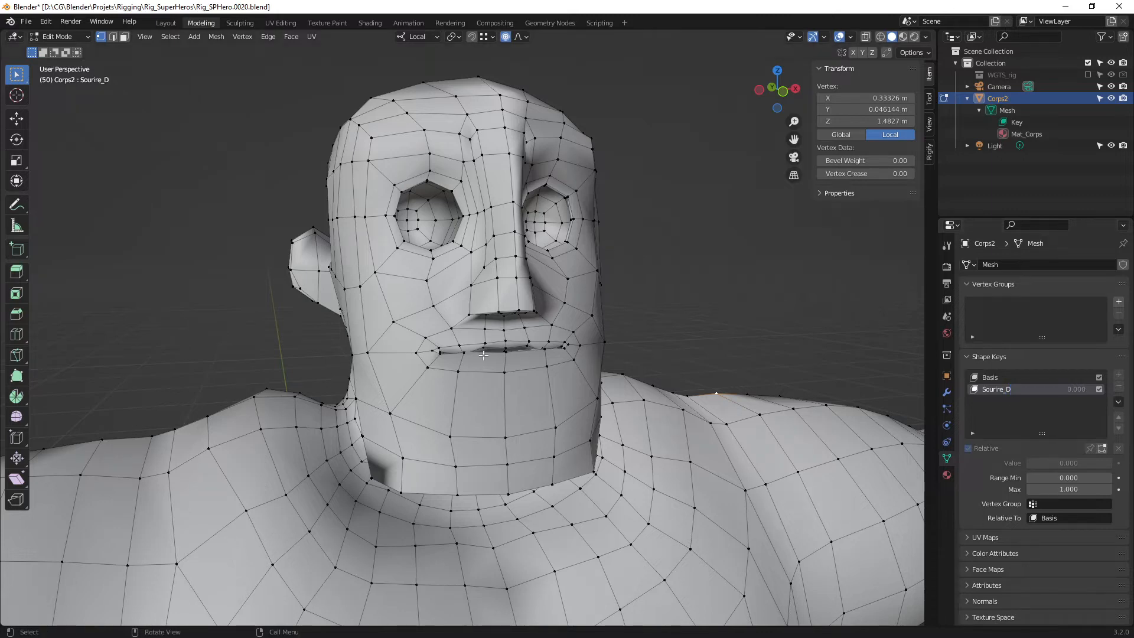
- Select the single vertex at the corner of the mouth on the character's right side
middle_click_drag(425, 342, 376, 340)
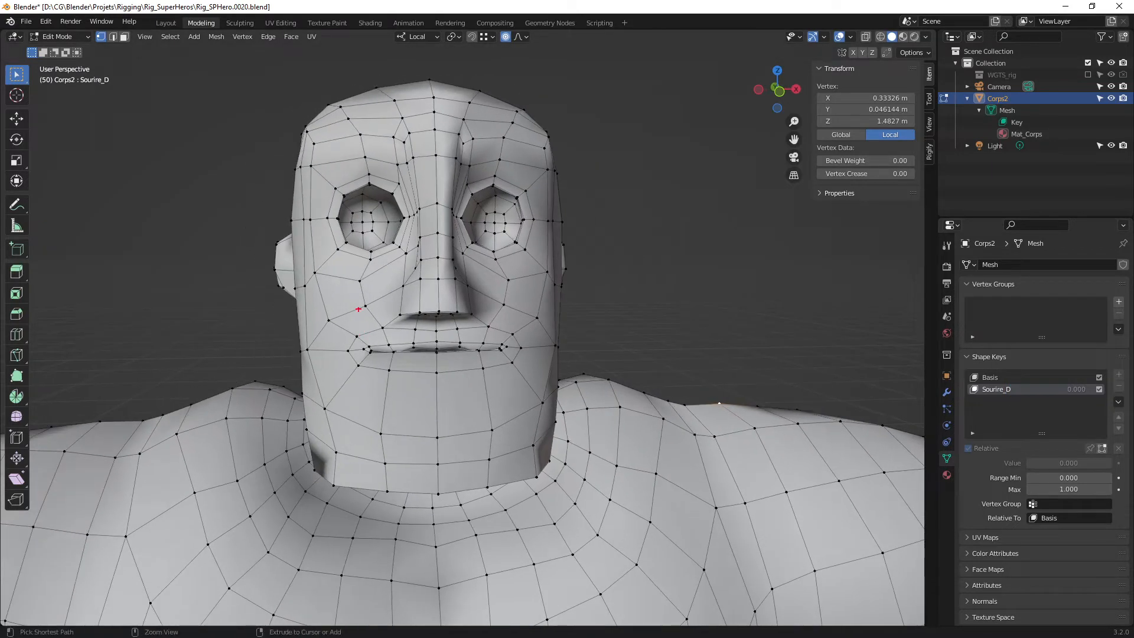
left_click_drag(338, 305, 345, 319)
mouse_move(377, 332)
middle_mouse_down()
mouse_move(667, 377)
mouse_move(397, 349)
mouse_move(479, 341)
mouse_move(454, 280)
middle_mouse_up()
mouse_move(479, 341)
middle_mouse_down()
mouse_move(440, 337)
mouse_move(463, 336)
mouse_move(510, 369)
mouse_move(501, 338)
mouse_move(539, 355)
mouse_move(461, 335)
mouse_move(496, 354)
middle_mouse_up()
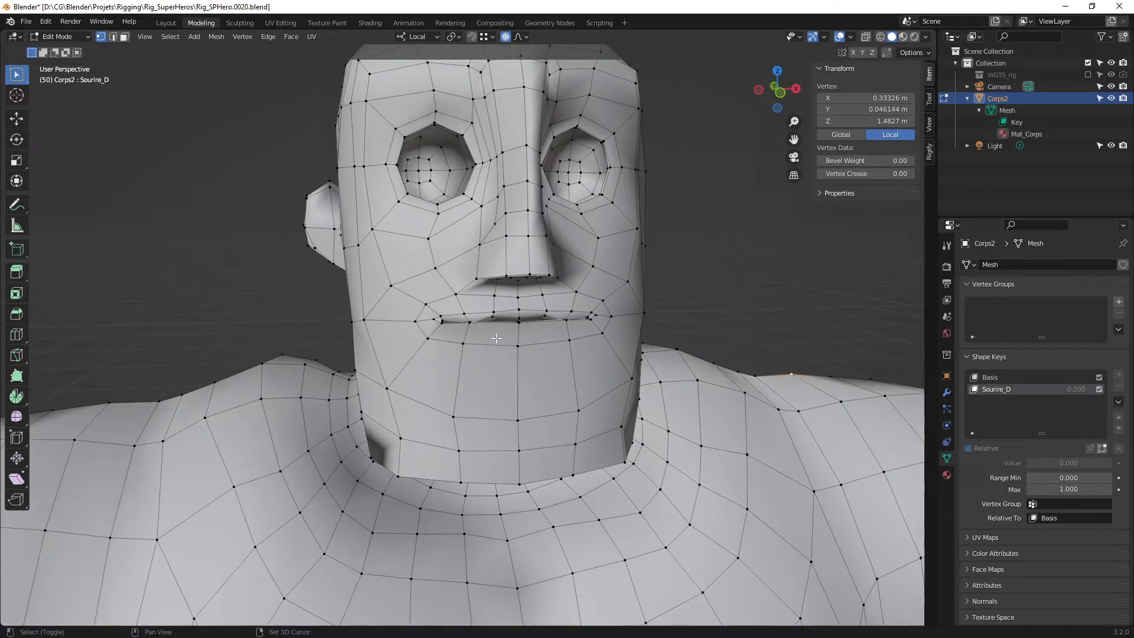
left_click(416, 321)
mouse_move(416, 321)
middle_mouse_down()
mouse_move(424, 328)
mouse_move(385, 318)
mouse_move(442, 328)
mouse_move(403, 336)
middle_mouse_up()
left_click(378, 318)
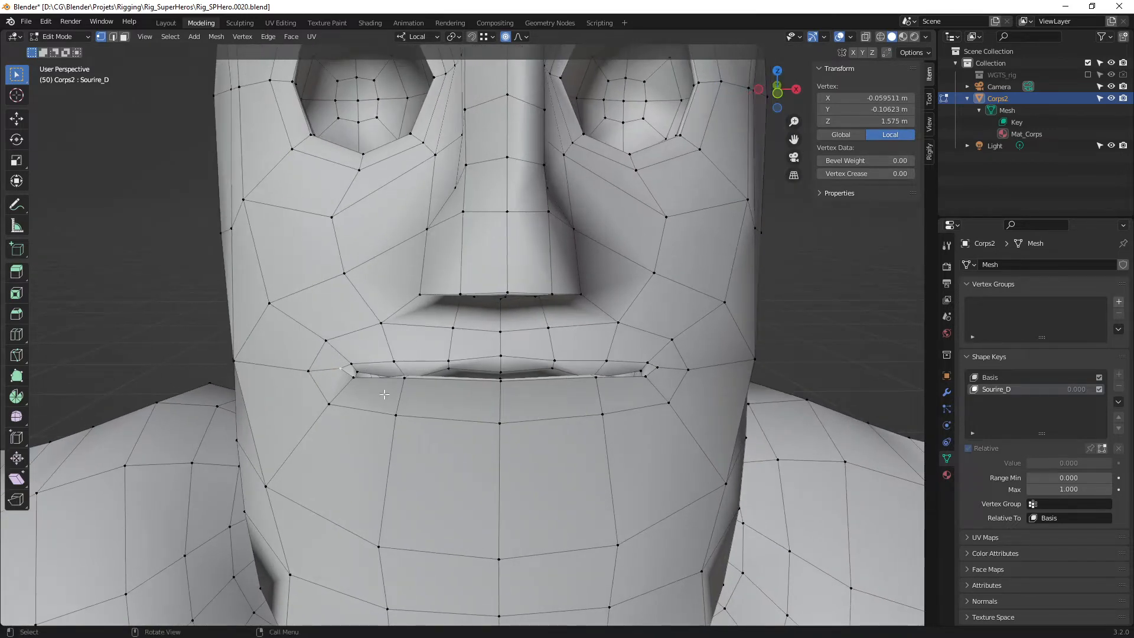
- Try to pull the mouth-corner vertex outward with a free proportional move, then cancel it
middle_click_drag(385, 394, 456, 355)
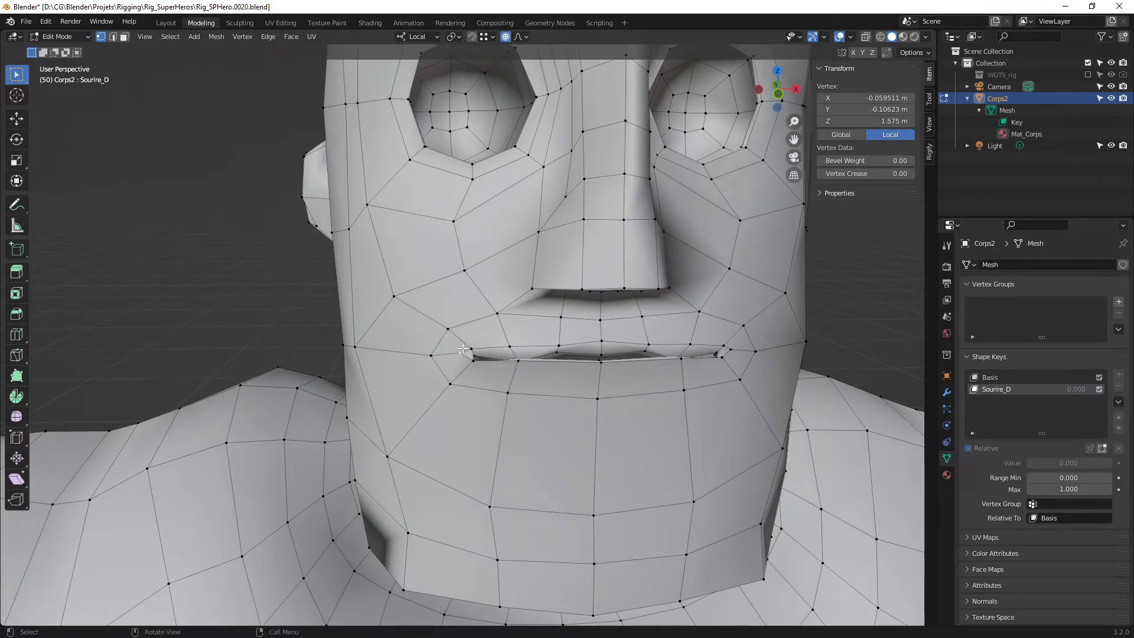
key("g")
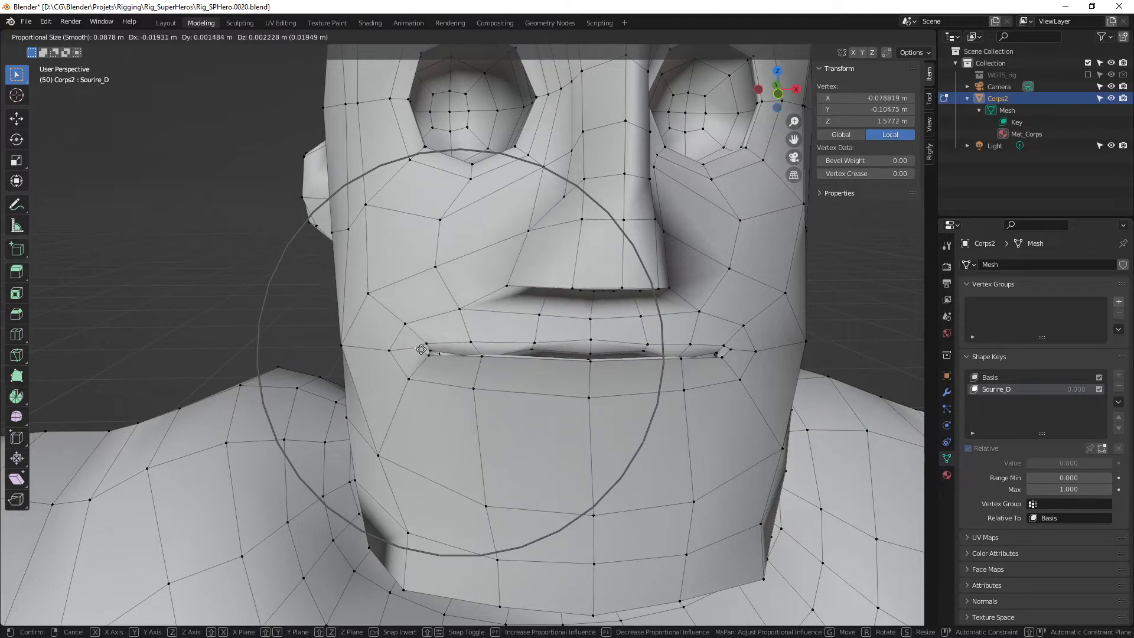
right_click(486, 363)
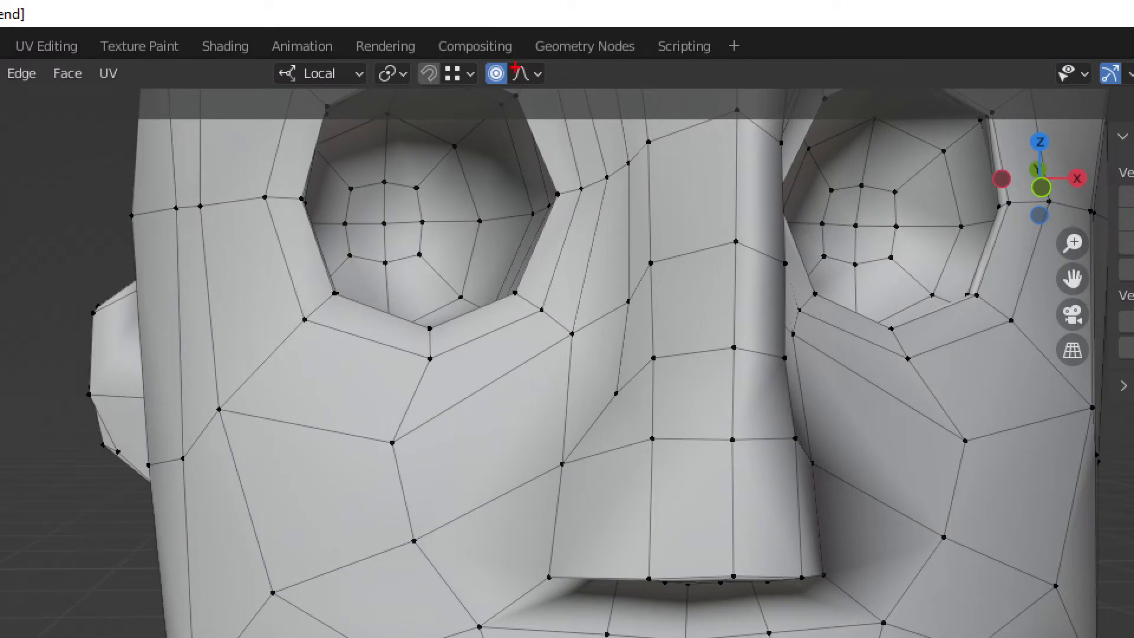
mouse_move(505, 45)
left_mouse_down()
mouse_move(471, 79)
mouse_move(564, 98)
mouse_move(535, 41)
left_mouse_up()
left_click_drag(567, 226, 521, 118)
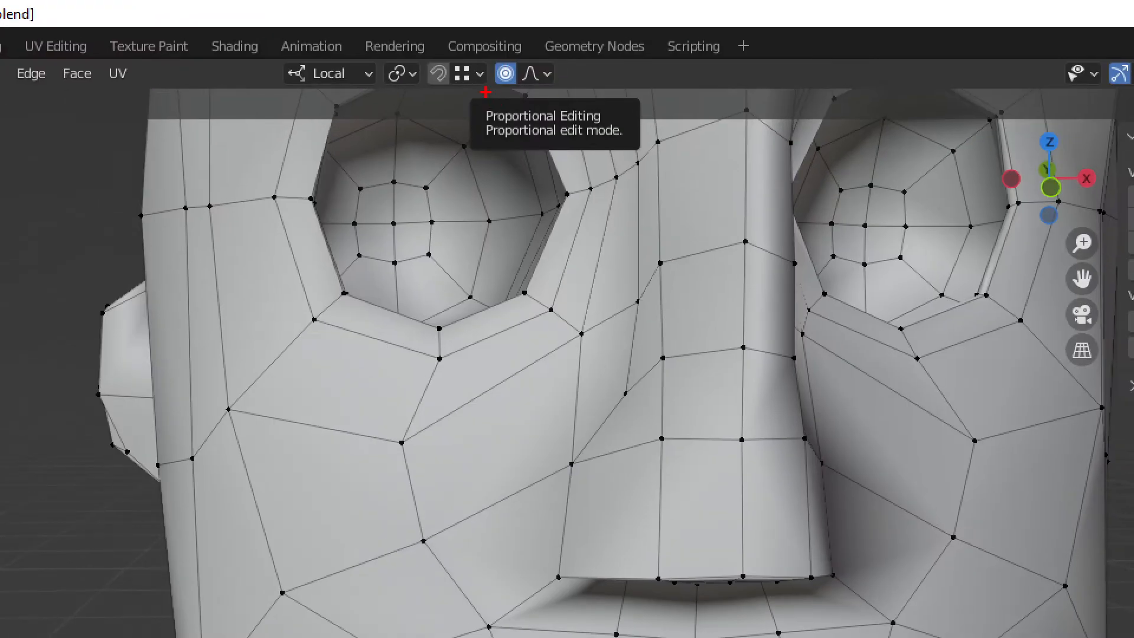
mouse_move(485, 92)
left_mouse_down()
mouse_move(542, 146)
mouse_move(629, 115)
mouse_move(552, 98)
mouse_move(562, 111)
left_mouse_up()
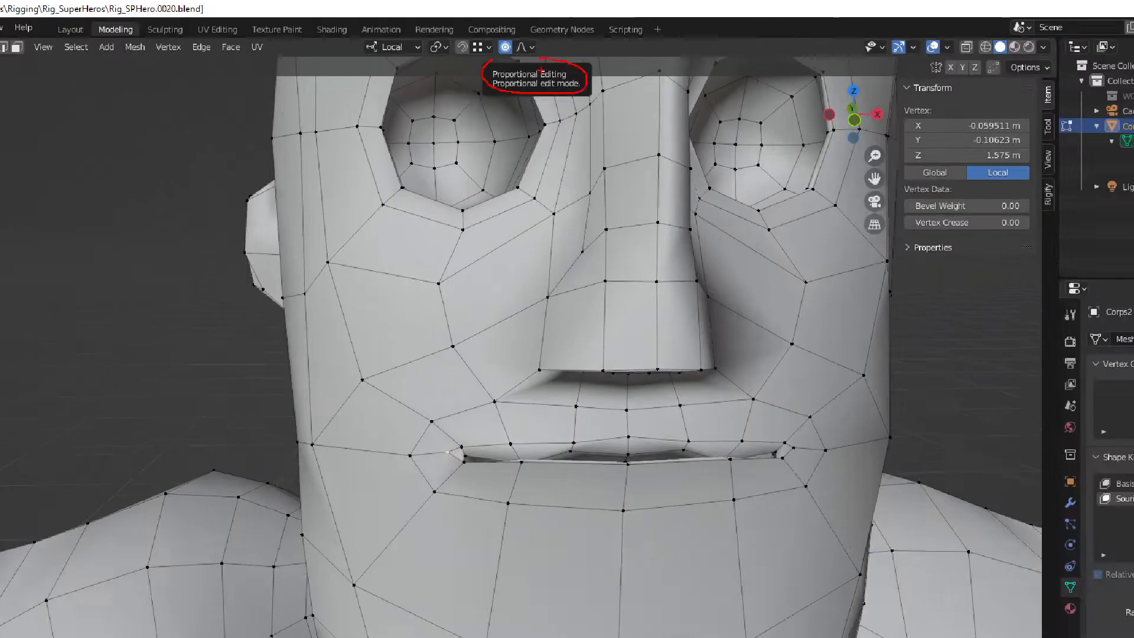
- Try to raise the mouth-corner vertex along the local Z axis with proportional editing
middle_click_drag(531, 376, 516, 388)
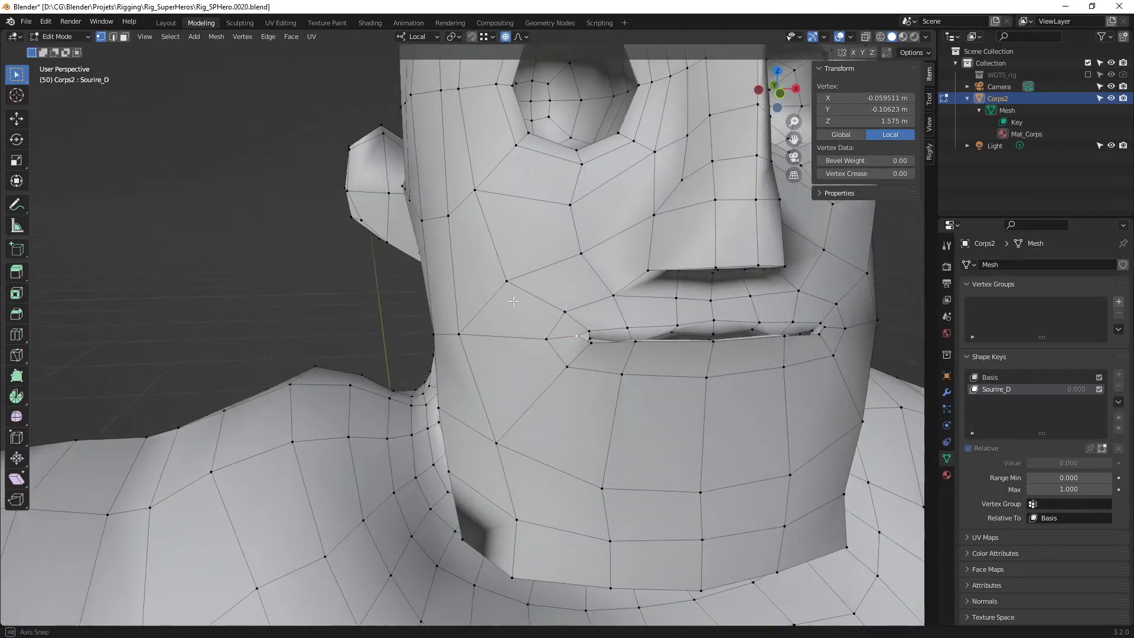
middle_click_drag(513, 301, 471, 347)
scroll(461, 299, "up", 2)
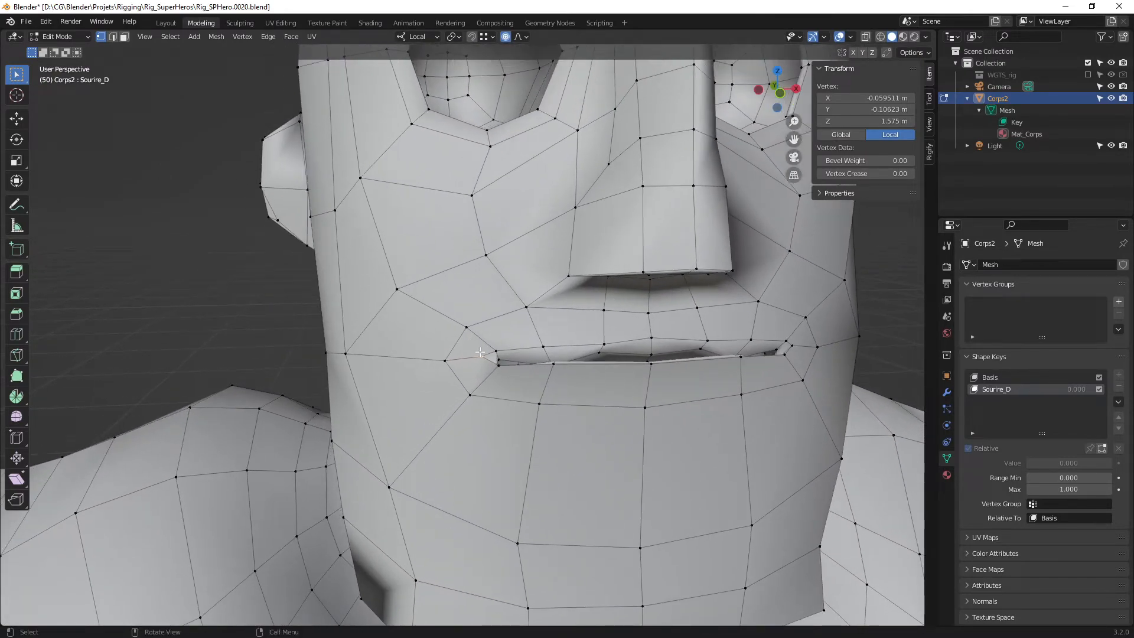
key("g")
key("z")
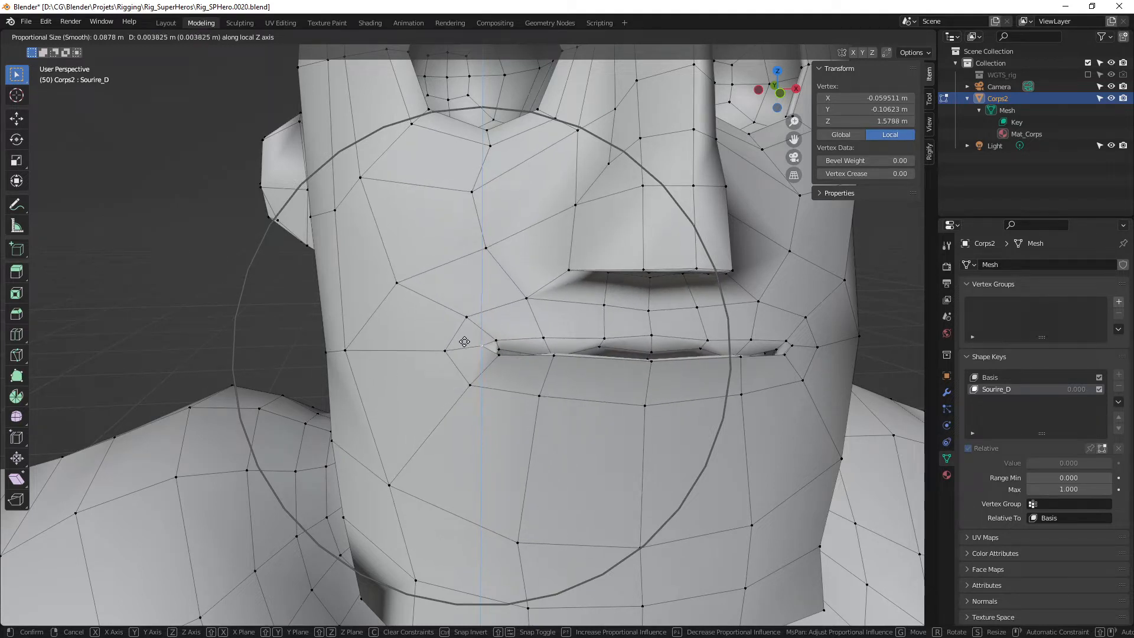
left_click(464, 341)
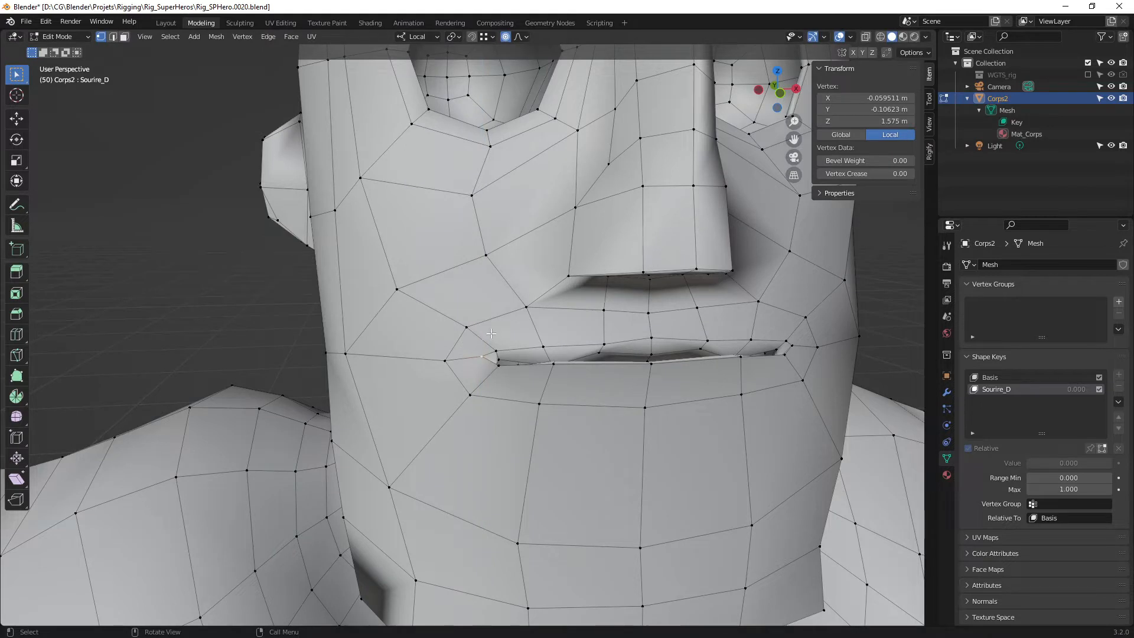
- Try another small upward move of the mouth corner along local Z, using a proportional influence size of 0.0878 m, and cancel it
key("g")
key("z")
key("z")
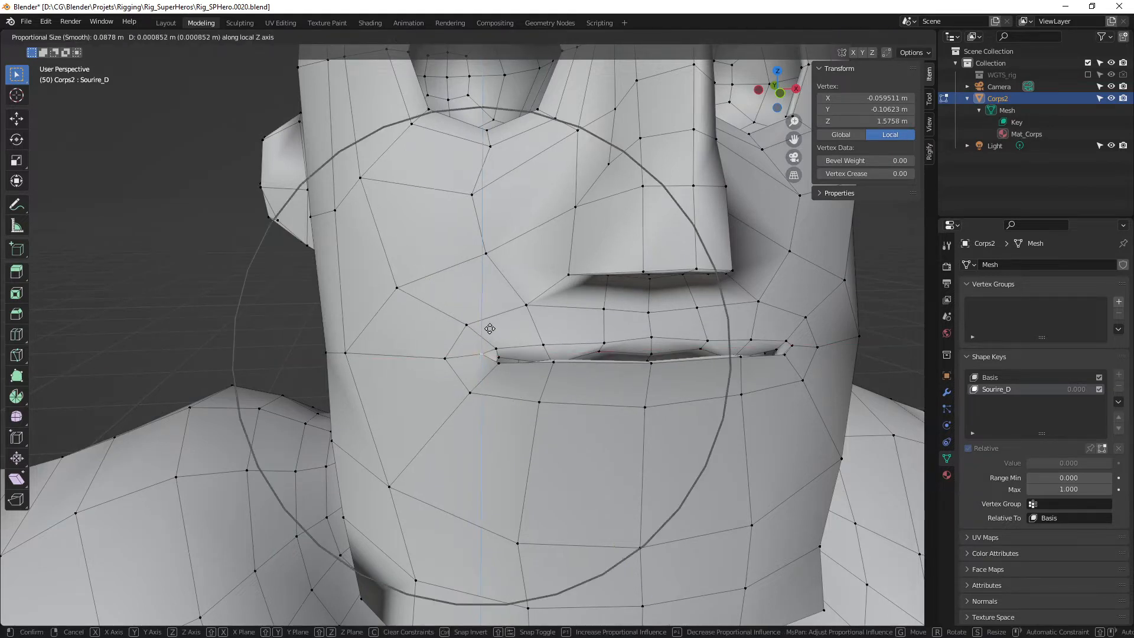
mouse_move(470, 339)
left_mouse_down()
mouse_move(488, 343)
mouse_move(472, 341)
left_mouse_up()
mouse_move(459, 320)
left_mouse_down()
mouse_move(432, 348)
mouse_move(463, 318)
left_mouse_up()
mouse_move(407, 295)
left_mouse_down()
mouse_move(374, 388)
mouse_move(519, 275)
mouse_move(450, 273)
left_mouse_up()
mouse_move(437, 229)
left_mouse_down()
mouse_move(381, 261)
mouse_move(527, 495)
mouse_move(467, 222)
left_mouse_up()
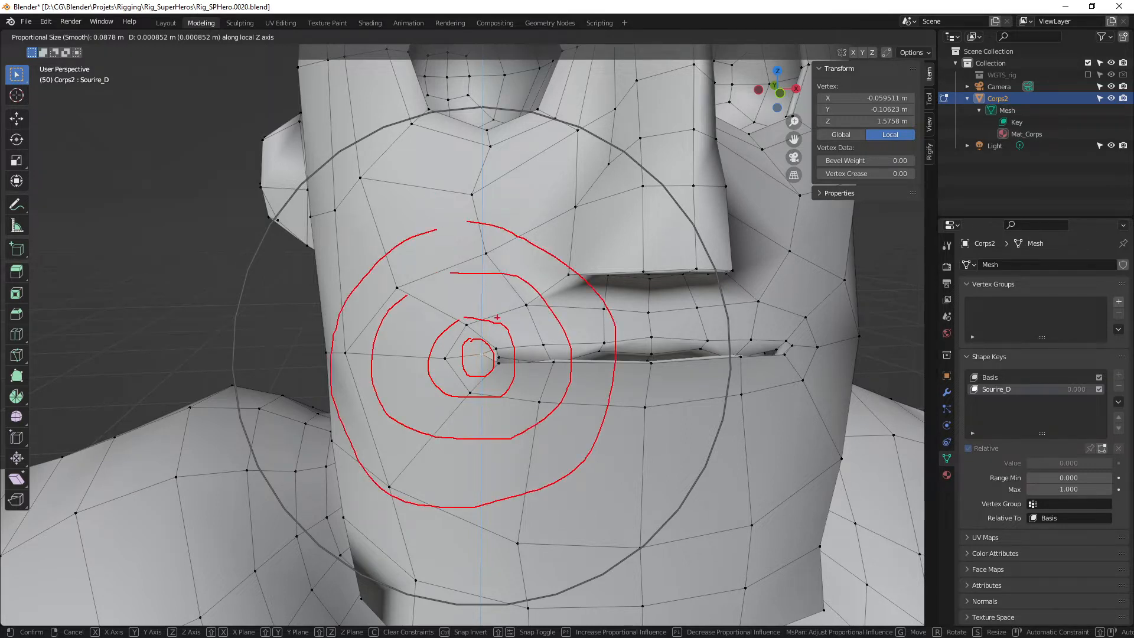
mouse_move(486, 322)
left_mouse_down()
mouse_move(491, 188)
mouse_move(511, 197)
left_mouse_up()
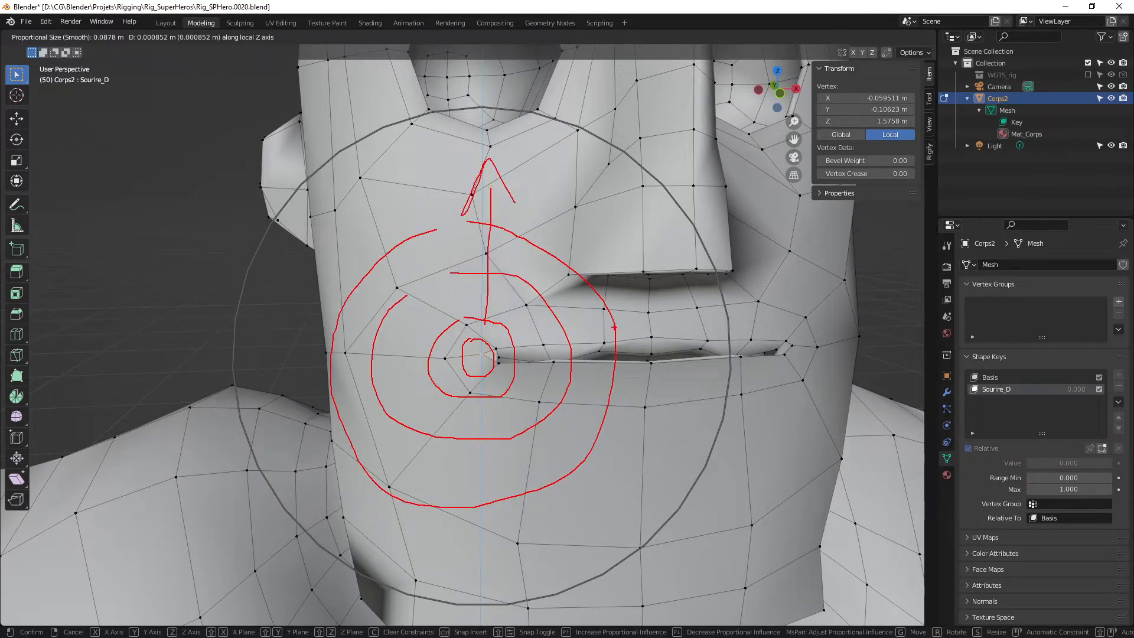
key("Escape")
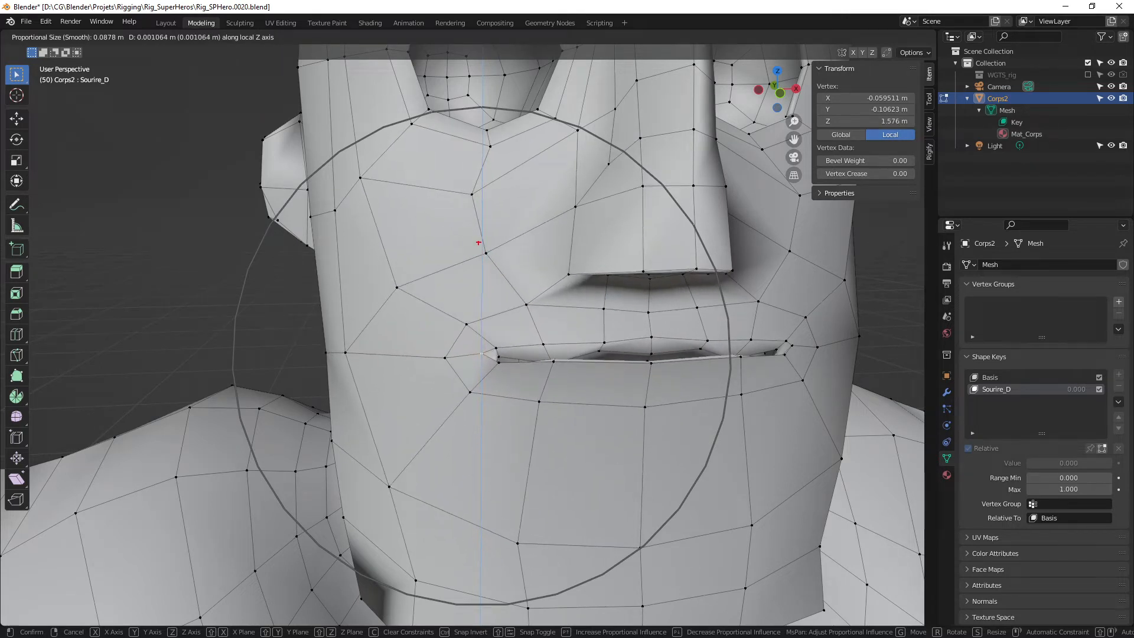
mouse_move(447, 232)
left_mouse_down()
mouse_move(452, 271)
mouse_move(479, 223)
left_mouse_up()
left_click_drag(464, 111, 511, 136)
mouse_move(451, 105)
left_mouse_down()
mouse_move(437, 65)
mouse_move(457, 67)
left_mouse_up()
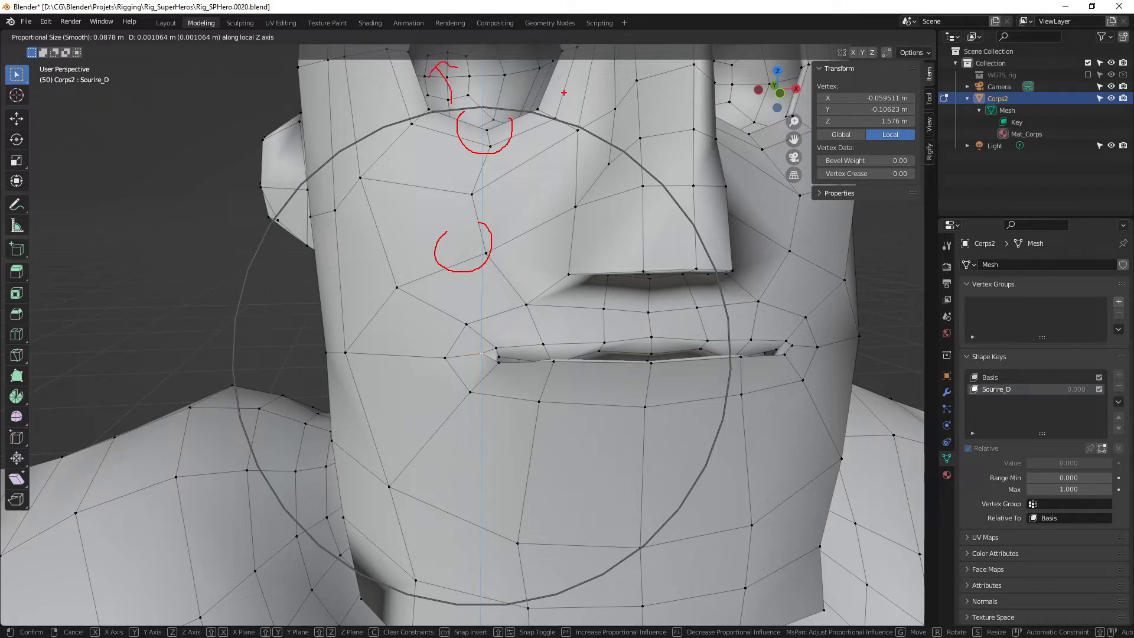
left_click_drag(563, 118, 606, 107)
left_click_drag(643, 143, 666, 135)
left_click_drag(672, 208, 753, 201)
left_click_drag(754, 295, 777, 296)
left_click_drag(763, 390, 790, 414)
left_click_drag(745, 484, 772, 525)
left_click_drag(672, 554, 680, 563)
key("Escape")
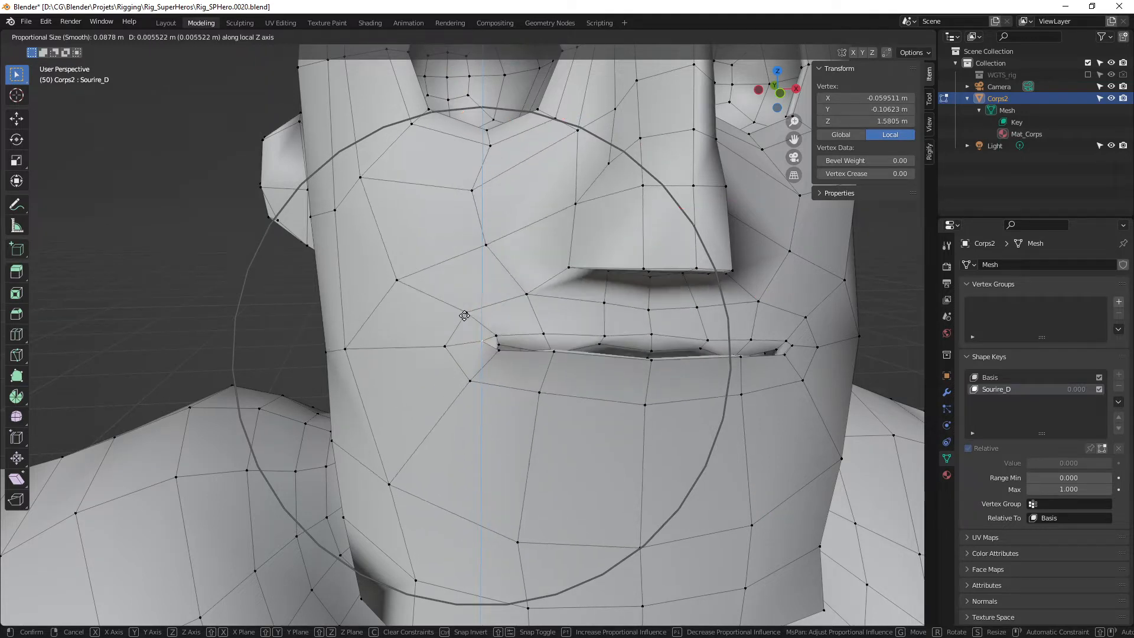
left_click(503, 346)
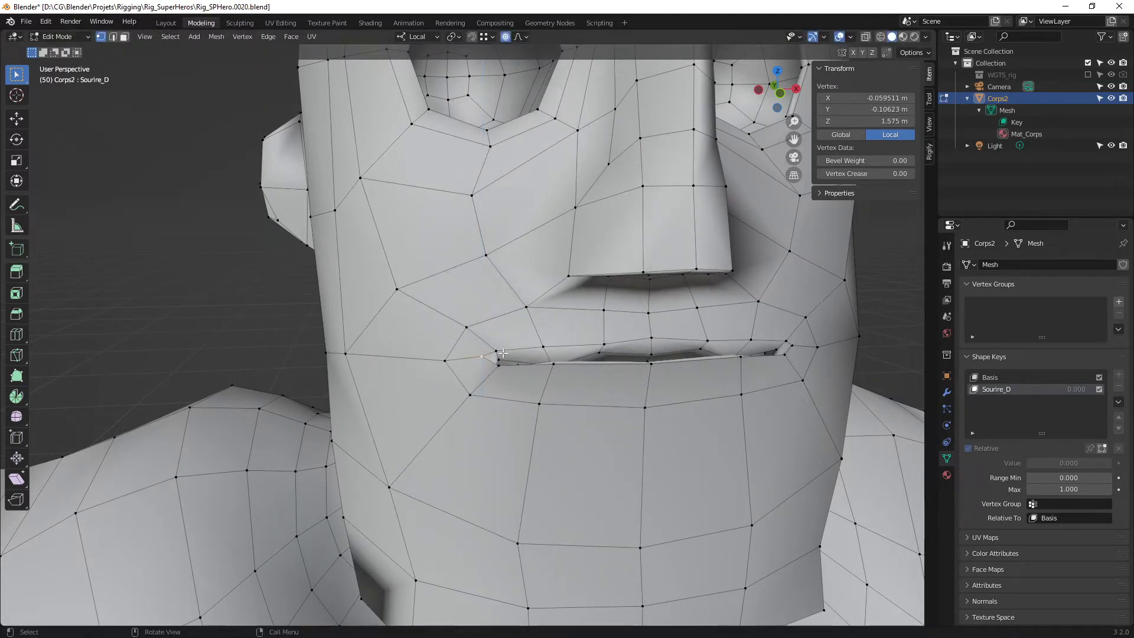
- Try raising the mouth corner along local Z while checking the face in profile, then cancel the move
middle_click_drag(507, 358, 509, 358)
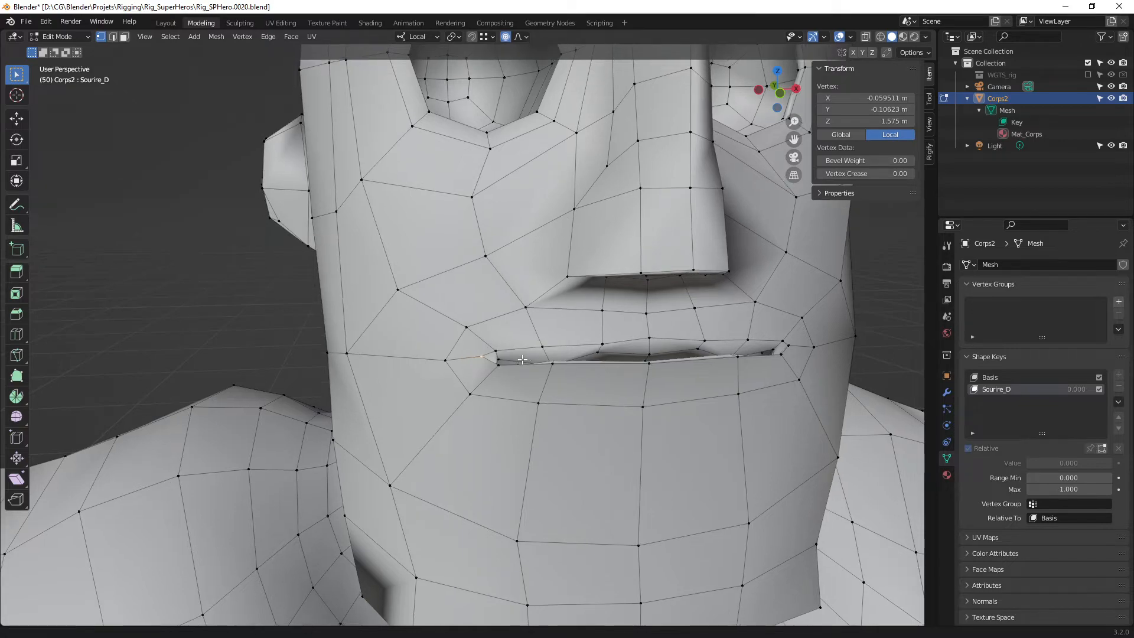
middle_click_drag(552, 408, 453, 326)
middle_click_drag(454, 326, 567, 326)
scroll(656, 337, "up", 2)
key("g")
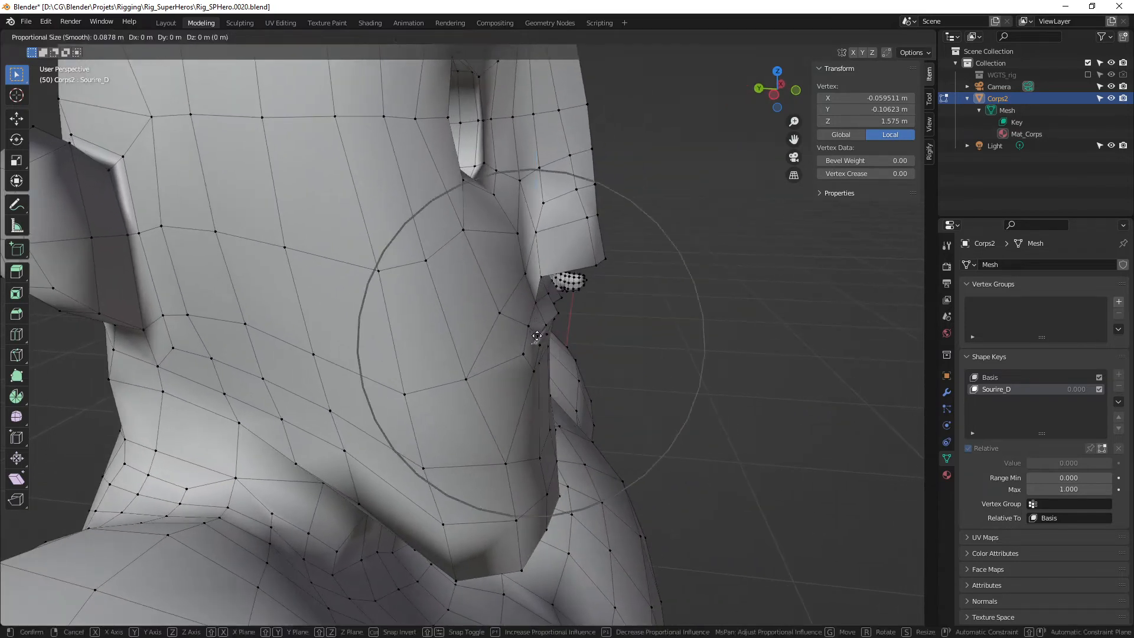
key("z")
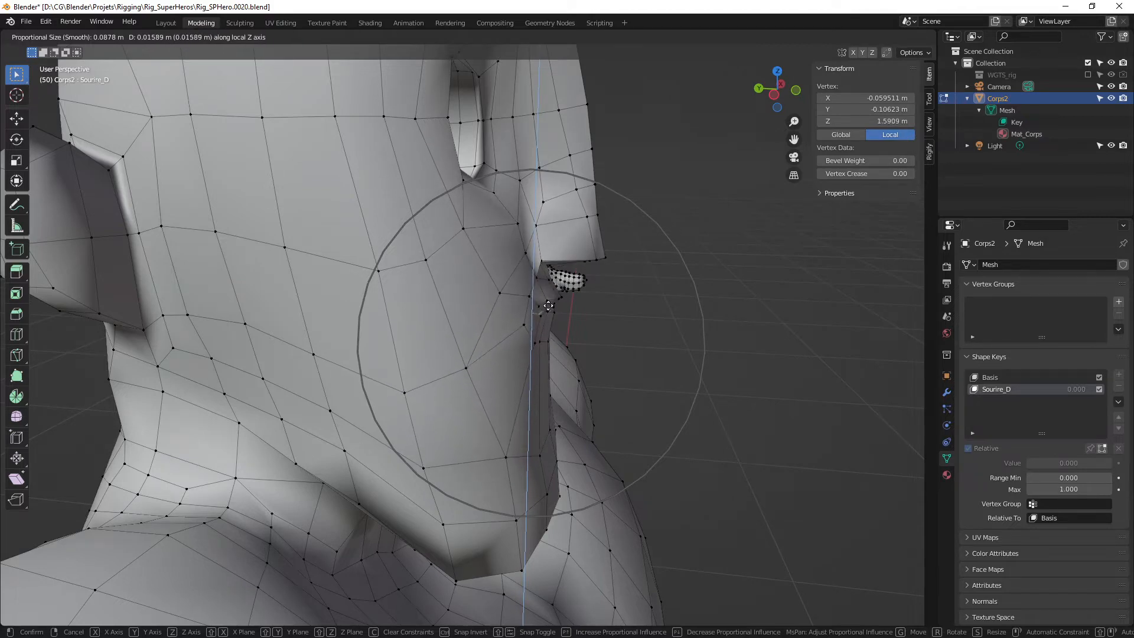
key("Escape")
- Raise the mouth-corner vertex on the character's right about 0.0095 m along local Z with smooth proportional editing
middle_click_drag(551, 296, 463, 310)
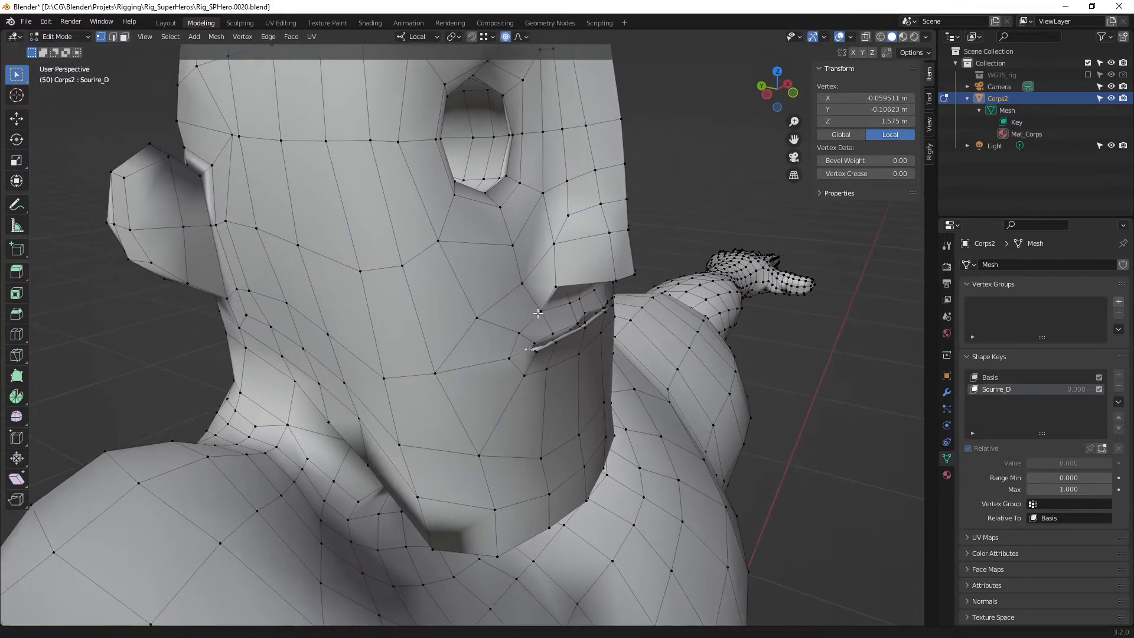
key("KP_Decimal")
scroll(502, 335, "down", 8)
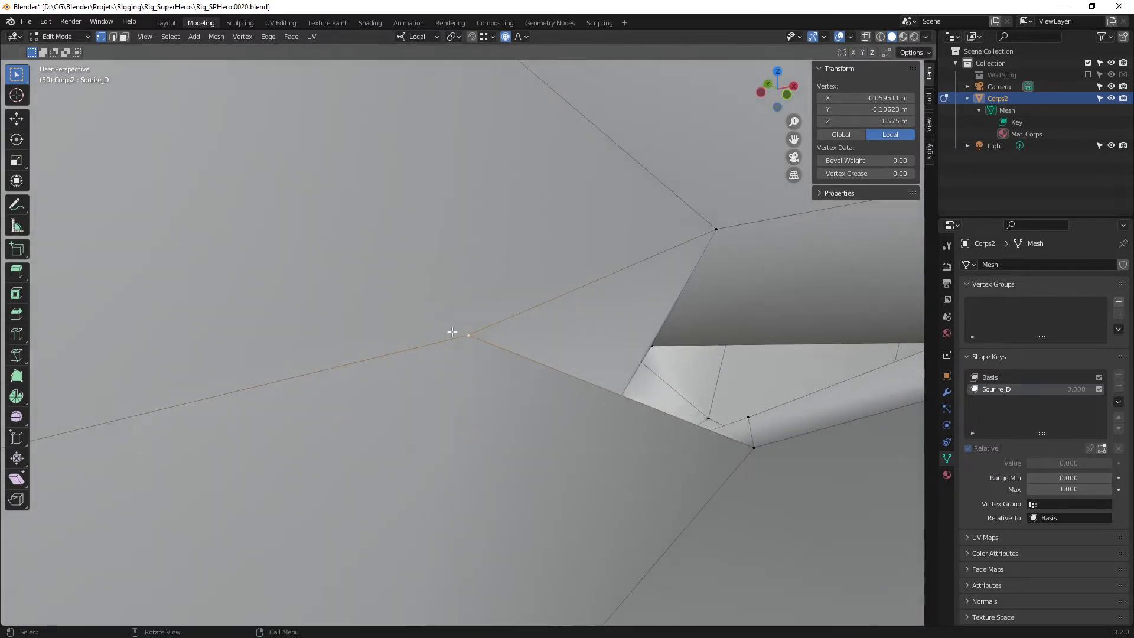
middle_click_drag(445, 331, 512, 355)
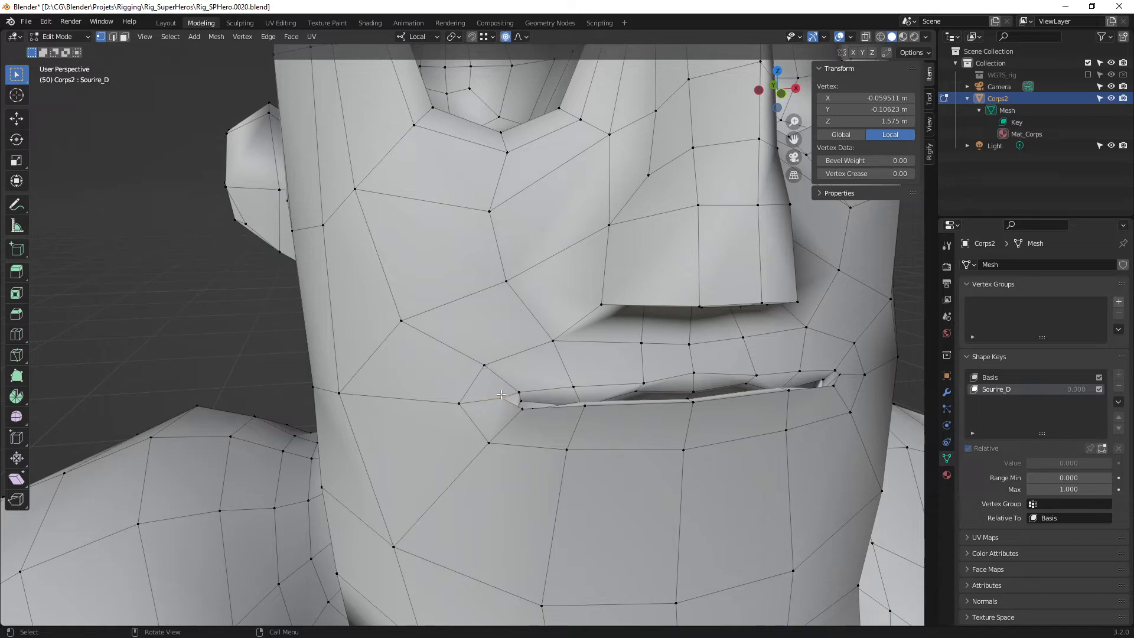
middle_click_drag(501, 395, 470, 396)
middle_click_drag(459, 390, 444, 384)
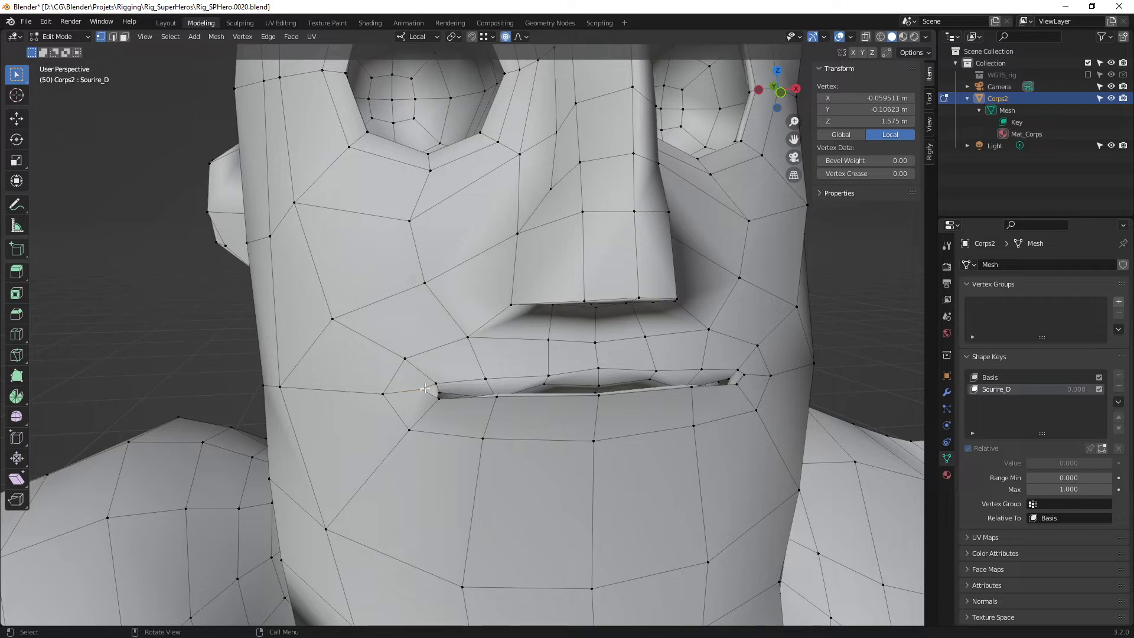
key("g")
key("z")
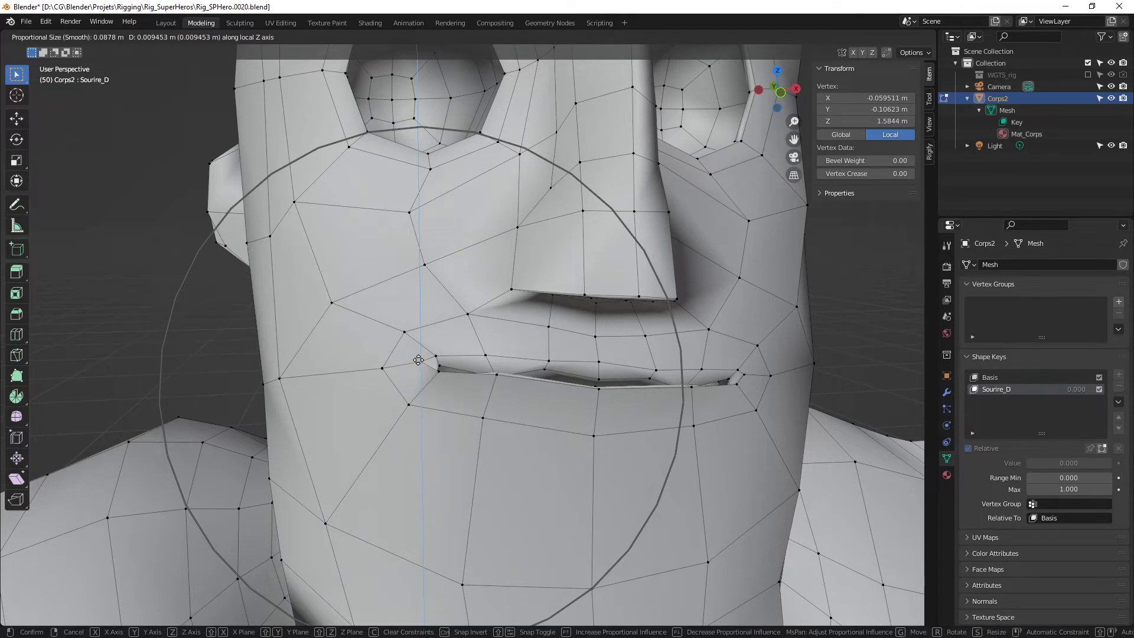
- Raise the mouth-corner vertex about 0.0215 m along local Z with smooth proportional editing, using an influence size of 0.045 m
scroll(418, 359, "down", 1)
scroll(418, 360, "up", 11)
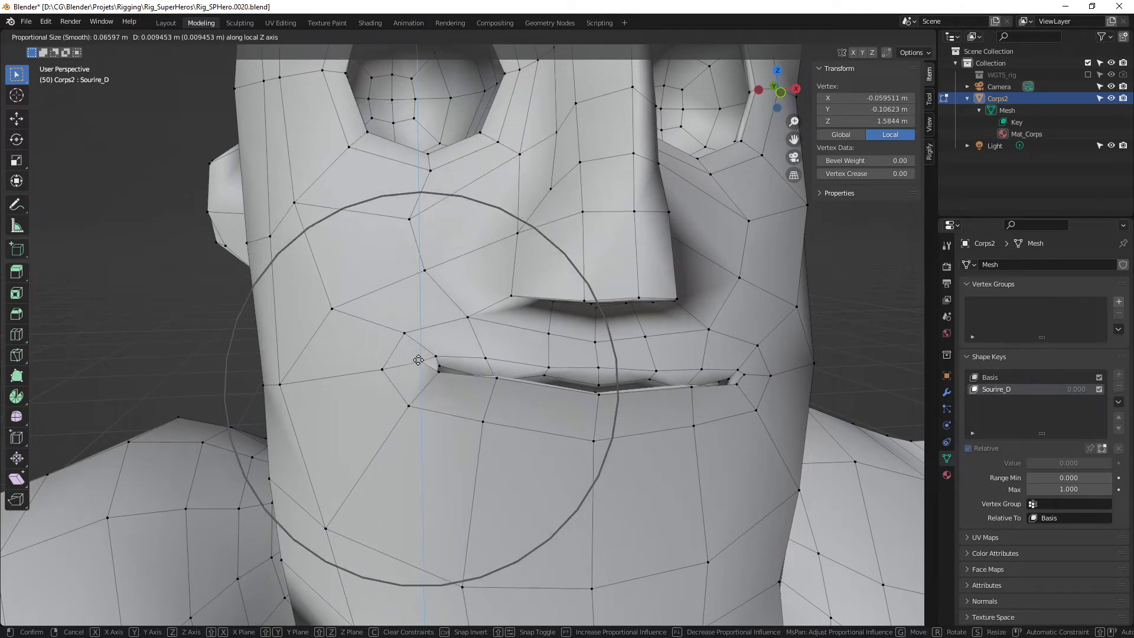
scroll(418, 360, "up", 3)
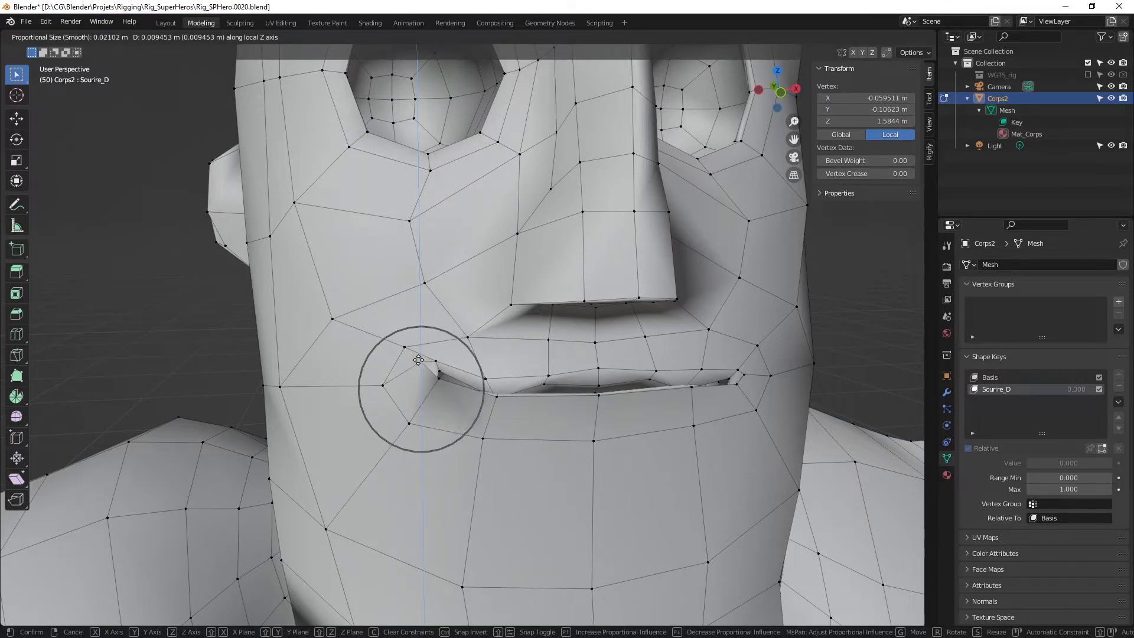
scroll(418, 360, "down", 13)
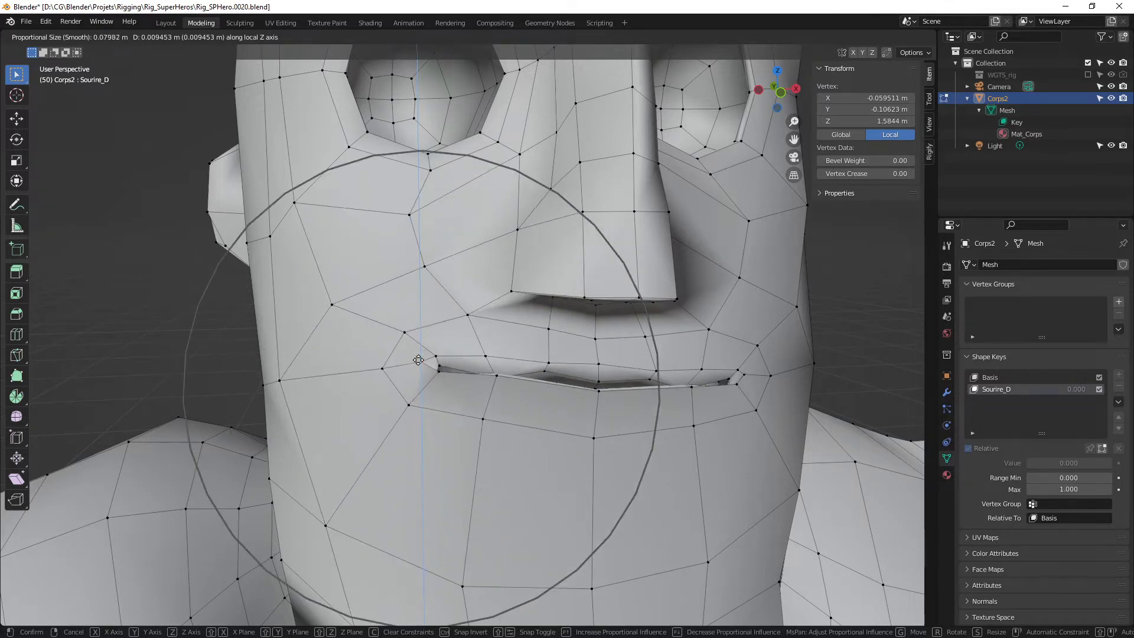
scroll(418, 360, "up", 12)
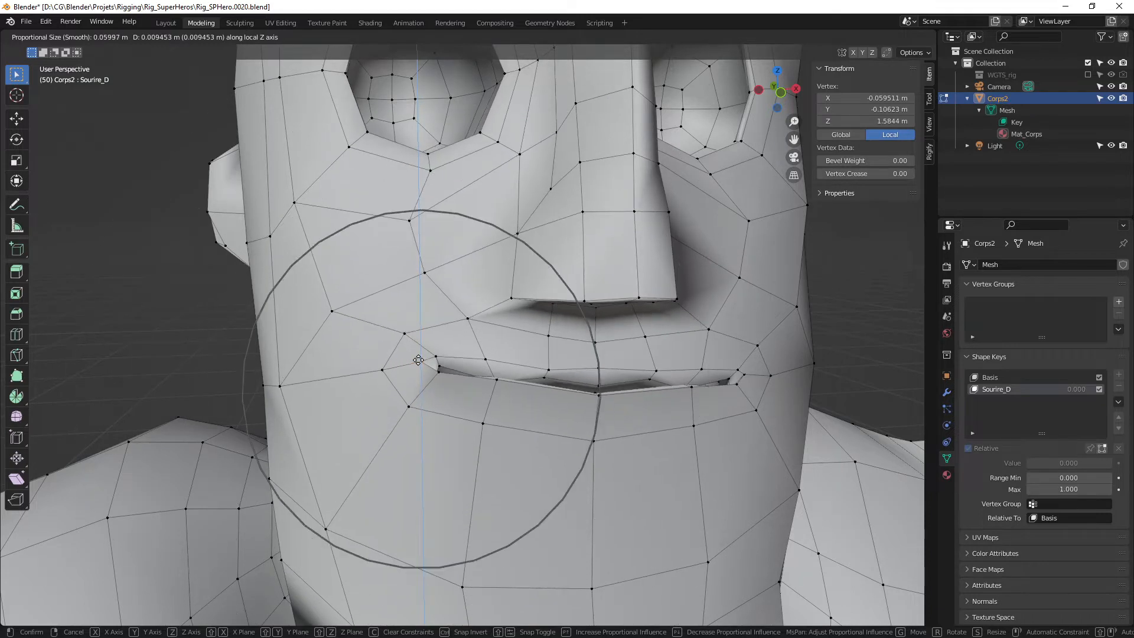
scroll(418, 360, "down", 3)
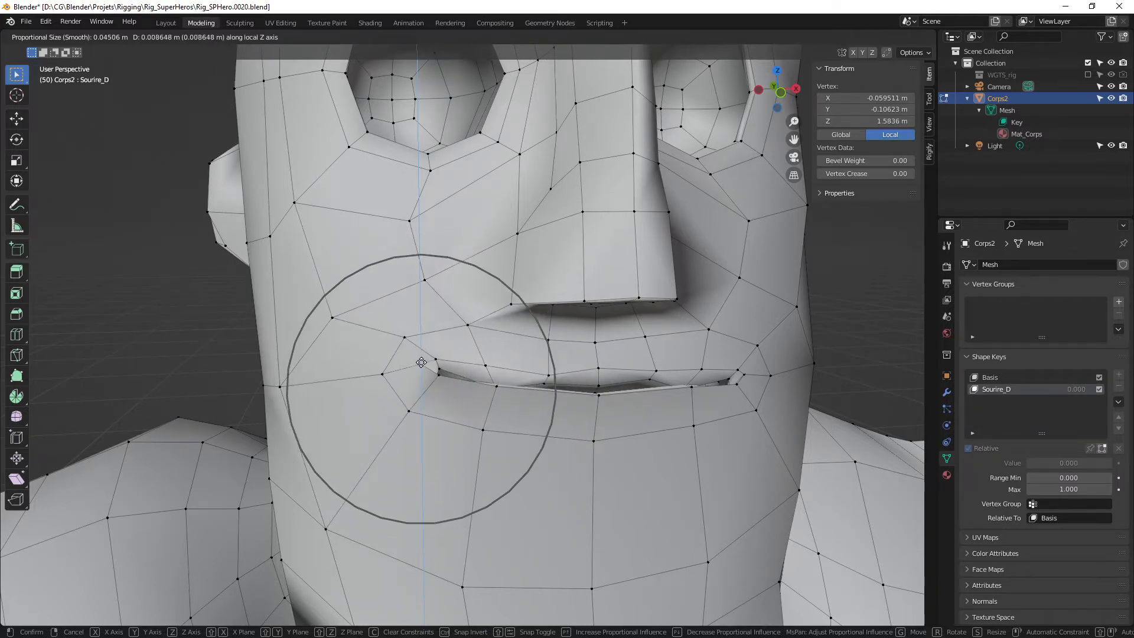
scroll(424, 343, "down", 2)
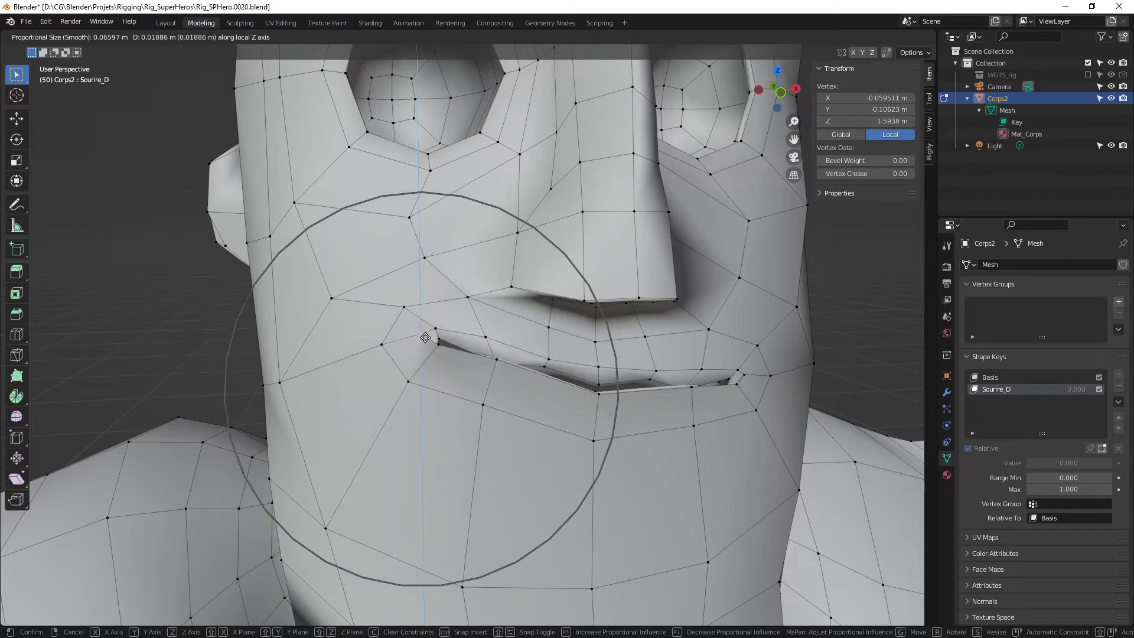
scroll(420, 331, "down", 1)
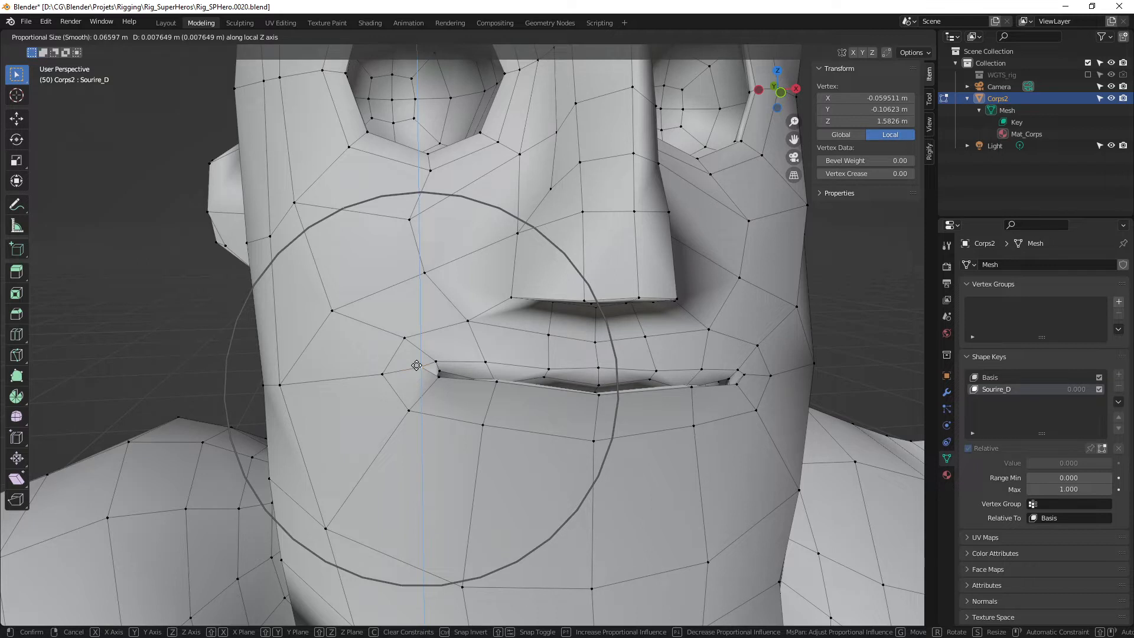
scroll(416, 365, "up", 9)
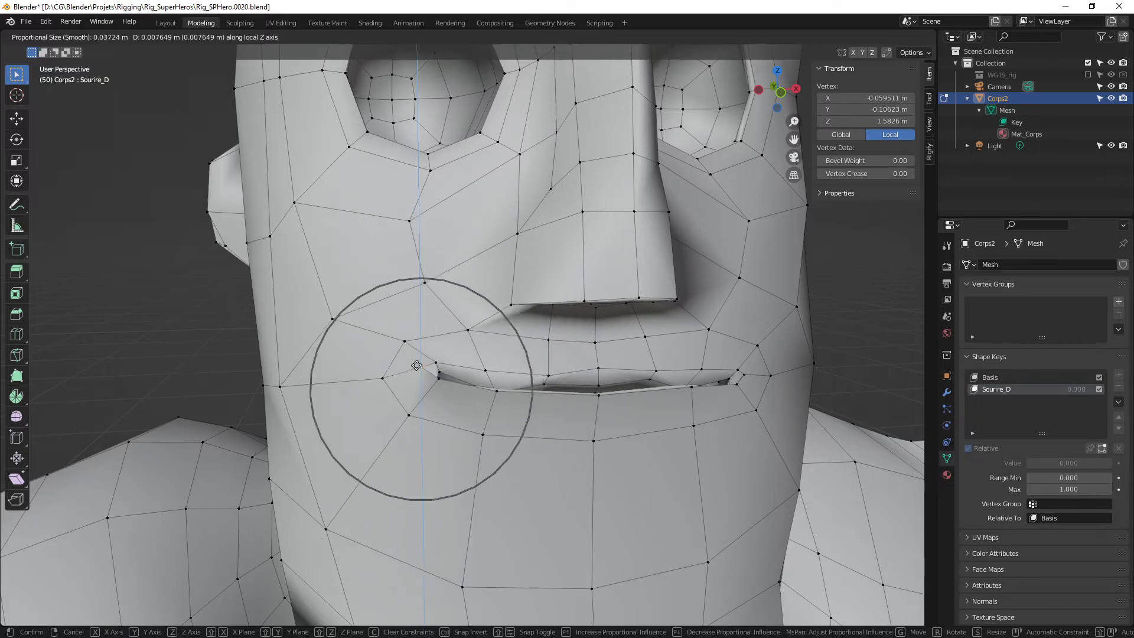
scroll(416, 365, "down", 5)
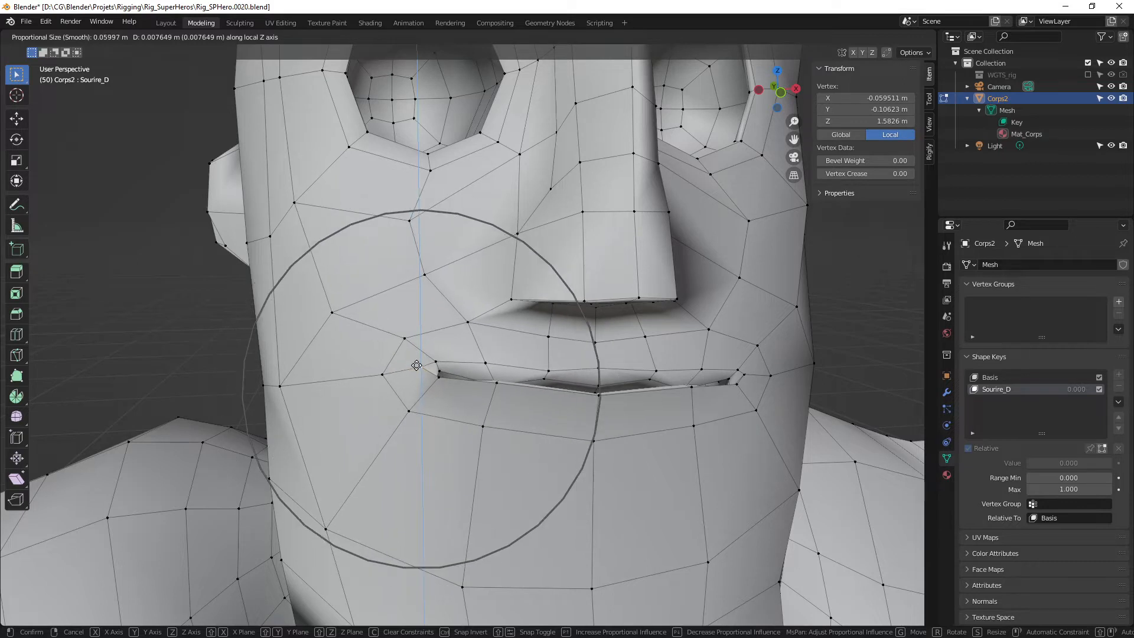
scroll(416, 366, "down", 3)
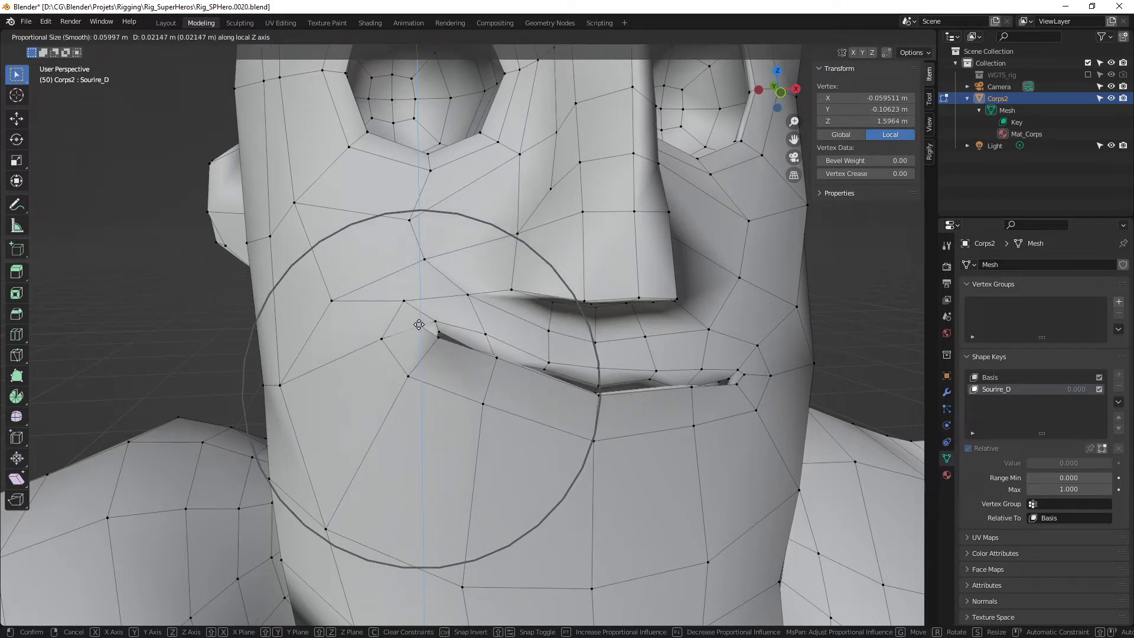
scroll(419, 324, "down", 2)
scroll(418, 324, "up", 6)
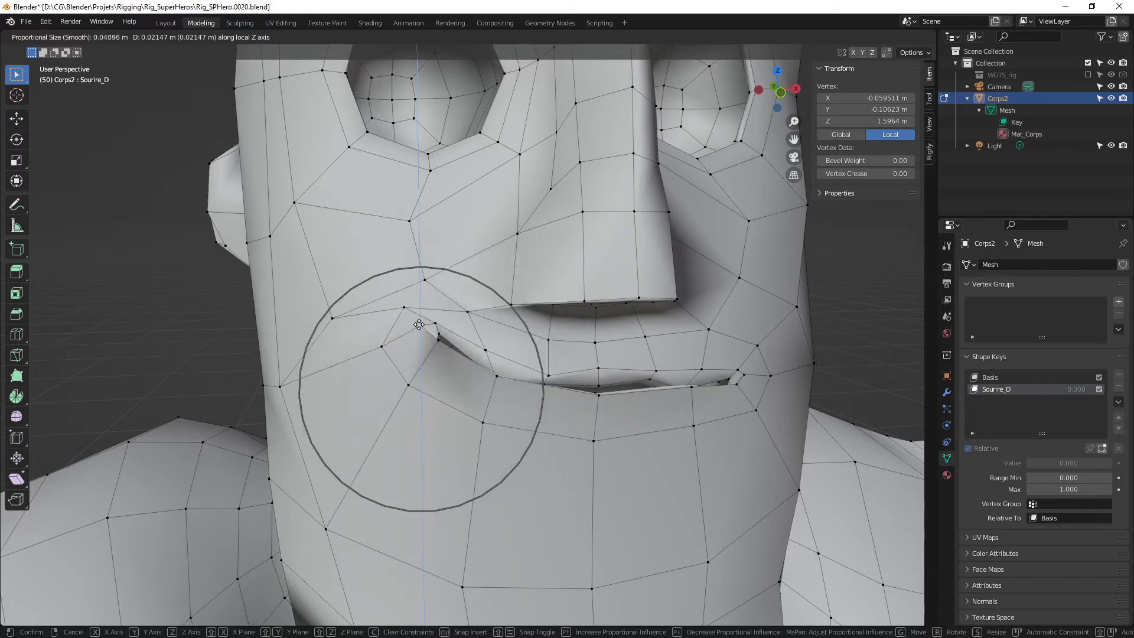
scroll(419, 324, "down", 1)
left_click(419, 324)
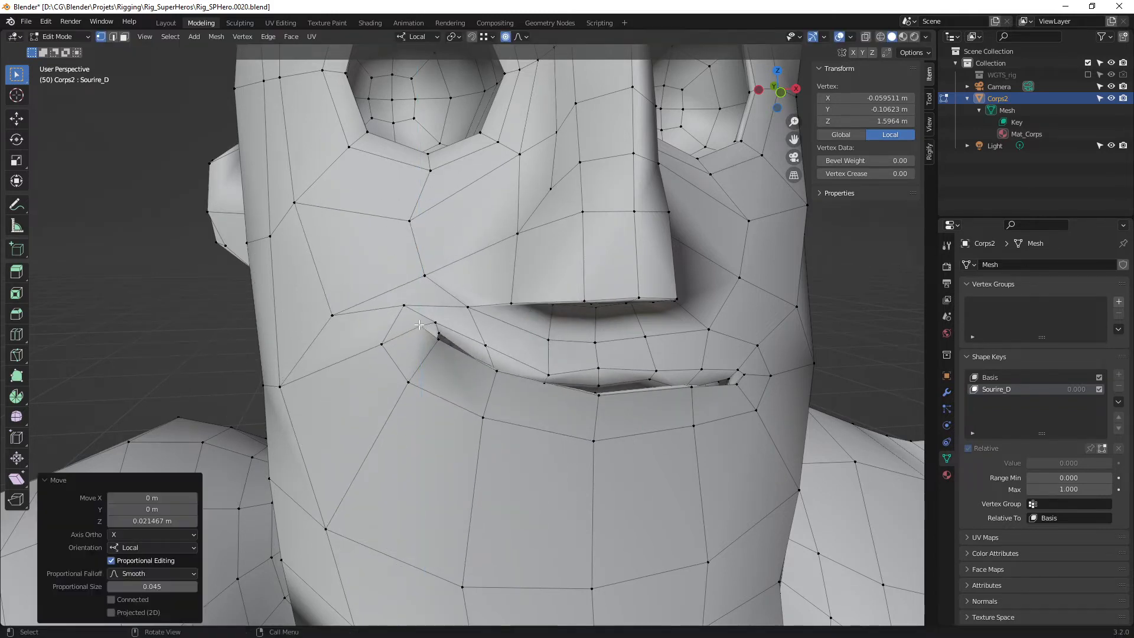
- In front view, move the mouth corner about 0.0148 m outward and 0.0032 m up, and rotate it 26.2° with proportional editing
mouse_move(420, 325)
middle_mouse_down()
mouse_move(432, 333)
mouse_move(398, 329)
mouse_move(421, 332)
middle_mouse_up()
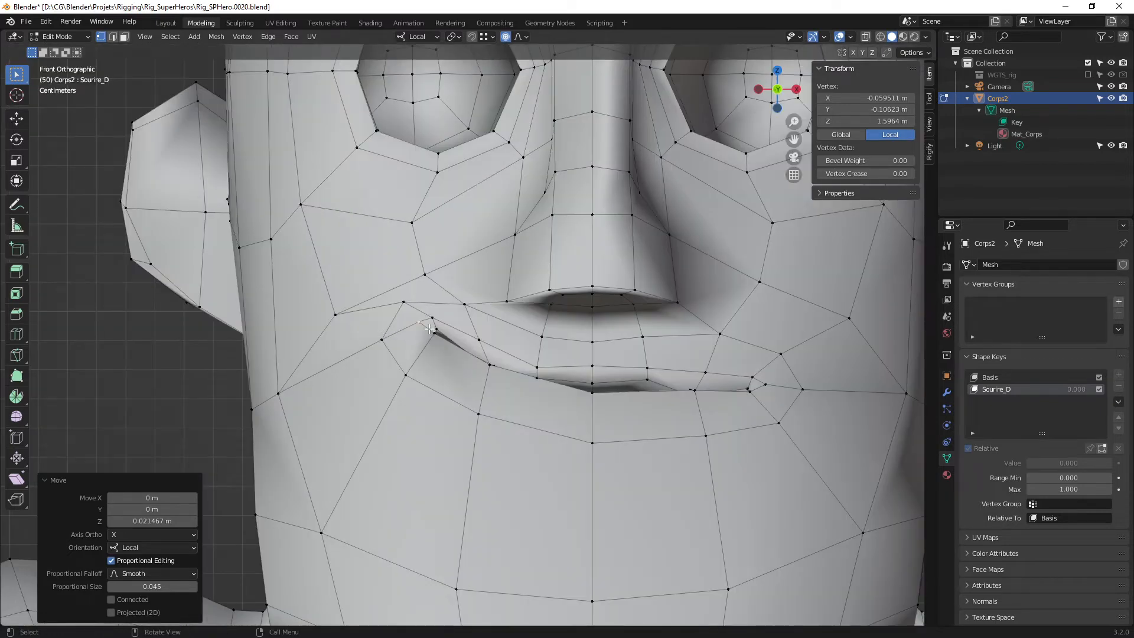
key("g")
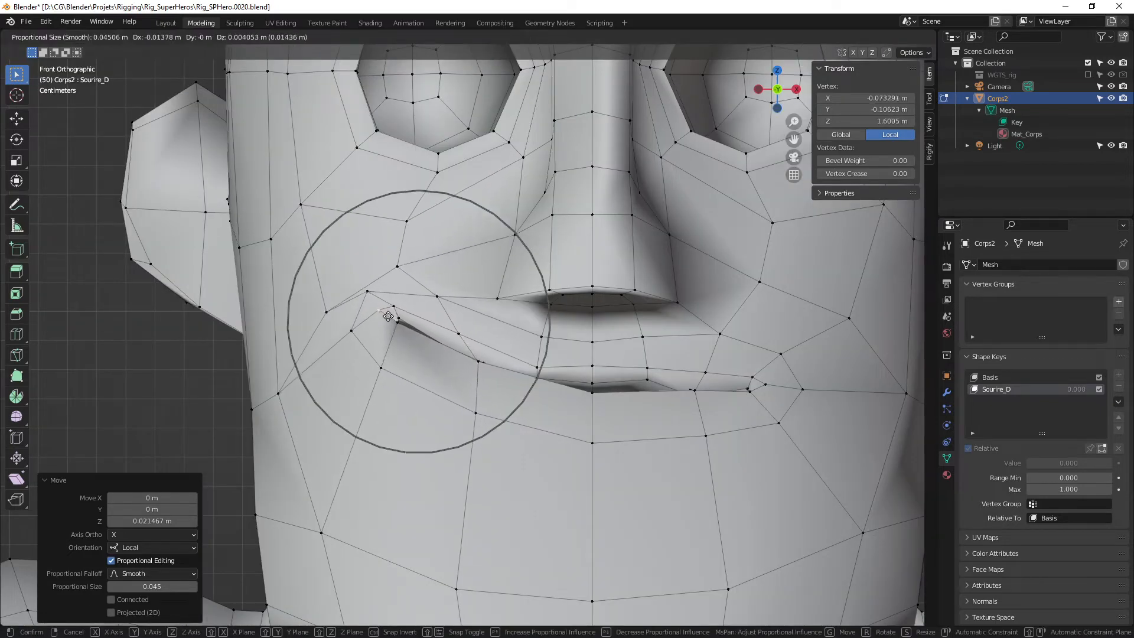
left_click(386, 319)
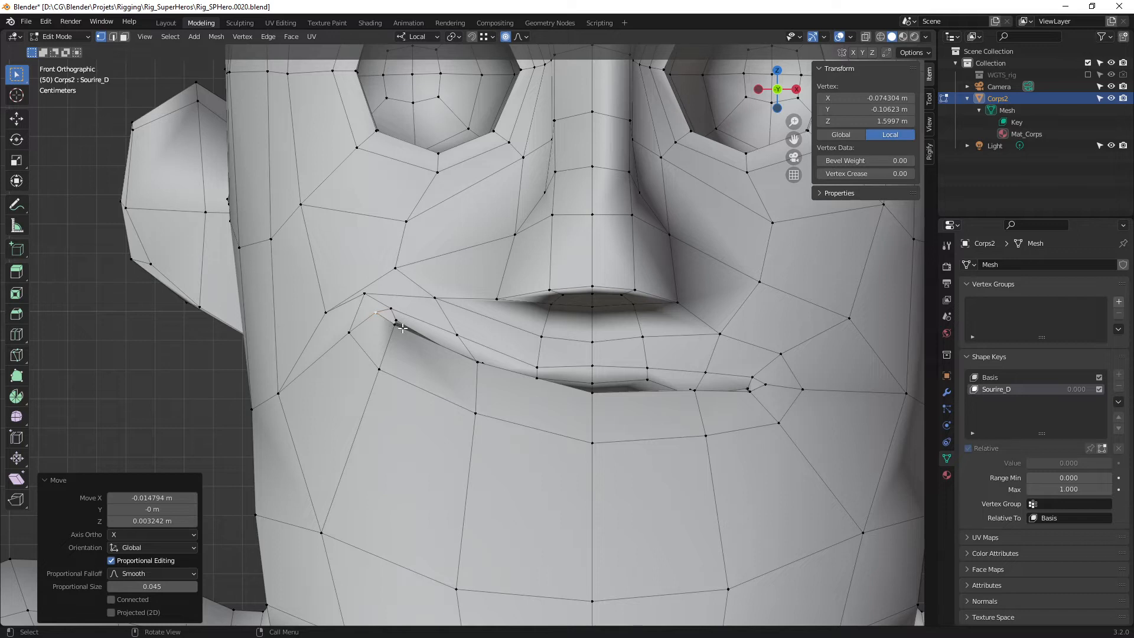
key("r")
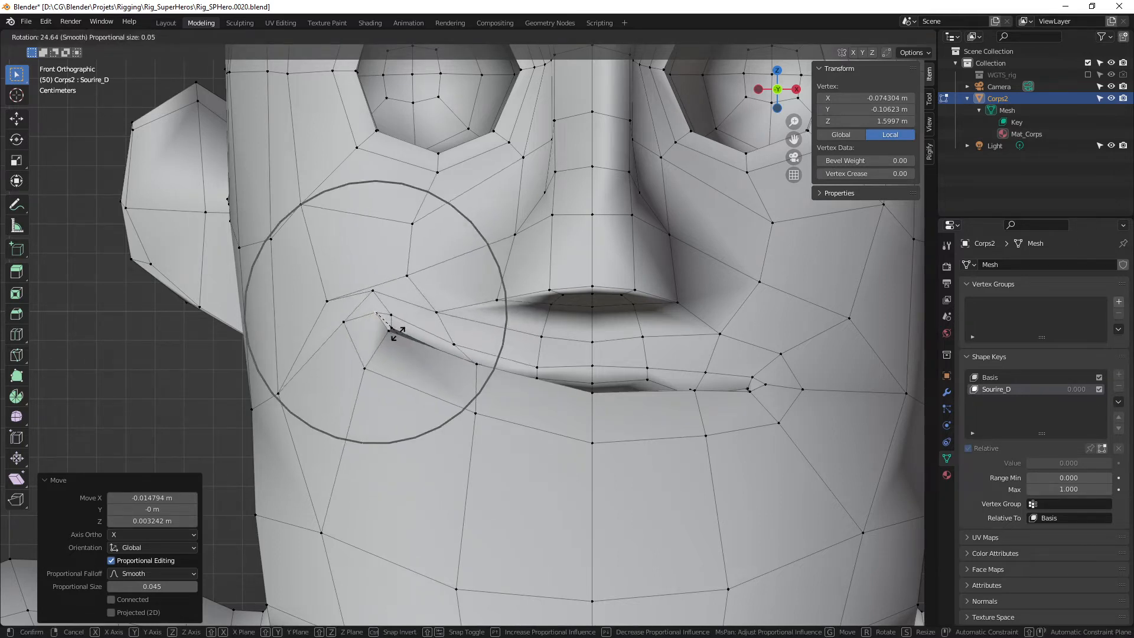
left_click(397, 334)
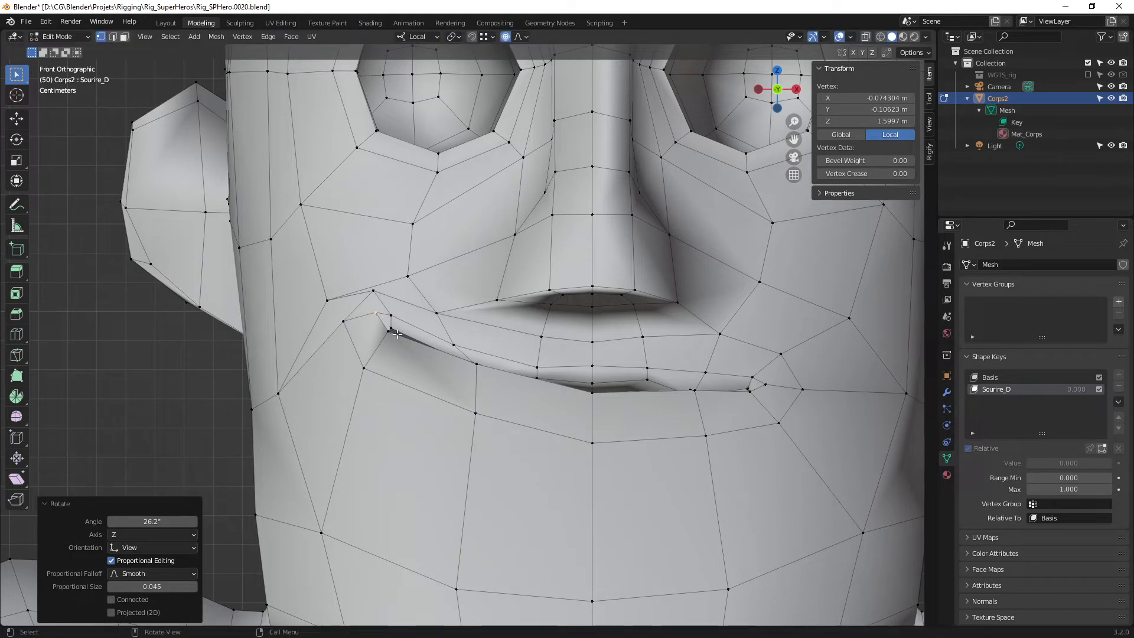
- Move the cheek vertex above and outside the raised mouth corner about 0.005 m outward and 0.010 m up with proportional editing
left_click(325, 300)
key("g")
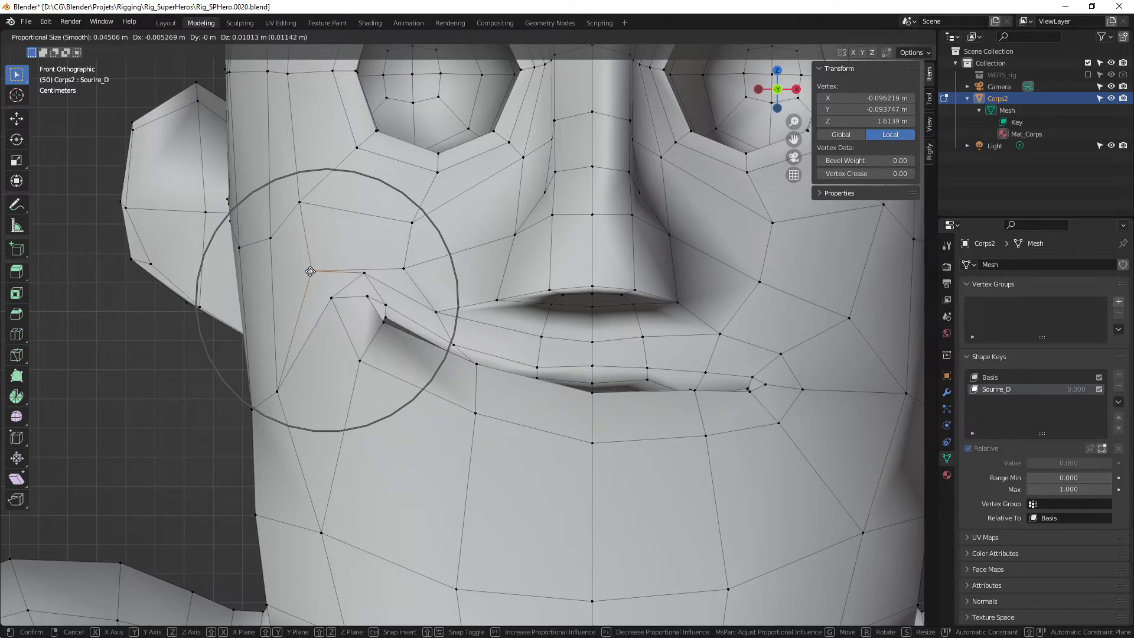
left_click(311, 271)
- Push the vertex just outside the mouth corner back about 0.0179 m along local Y with a 0.045 m proportional influence
key("KP_5")
middle_click_drag(492, 336, 494, 311)
key("ctrl+z")
key("g")
key("y")
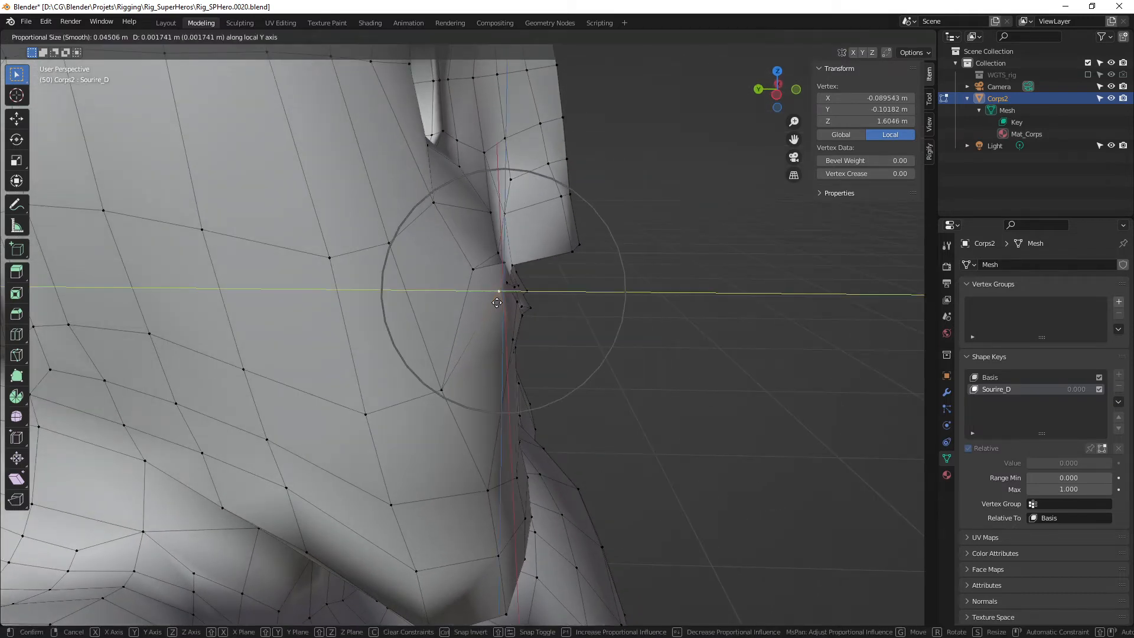
left_click(466, 307)
middle_click_drag(507, 324, 386, 305)
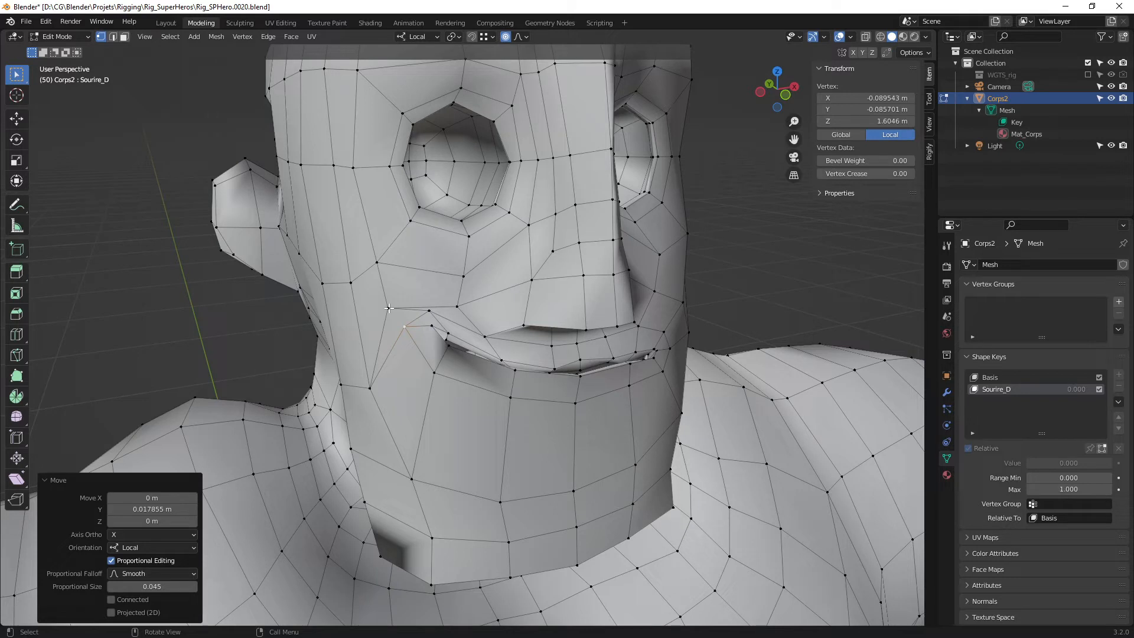
- Turn off proportional editing and shift the cheek vertex above the mouth corner slightly upward and inward
key("o")
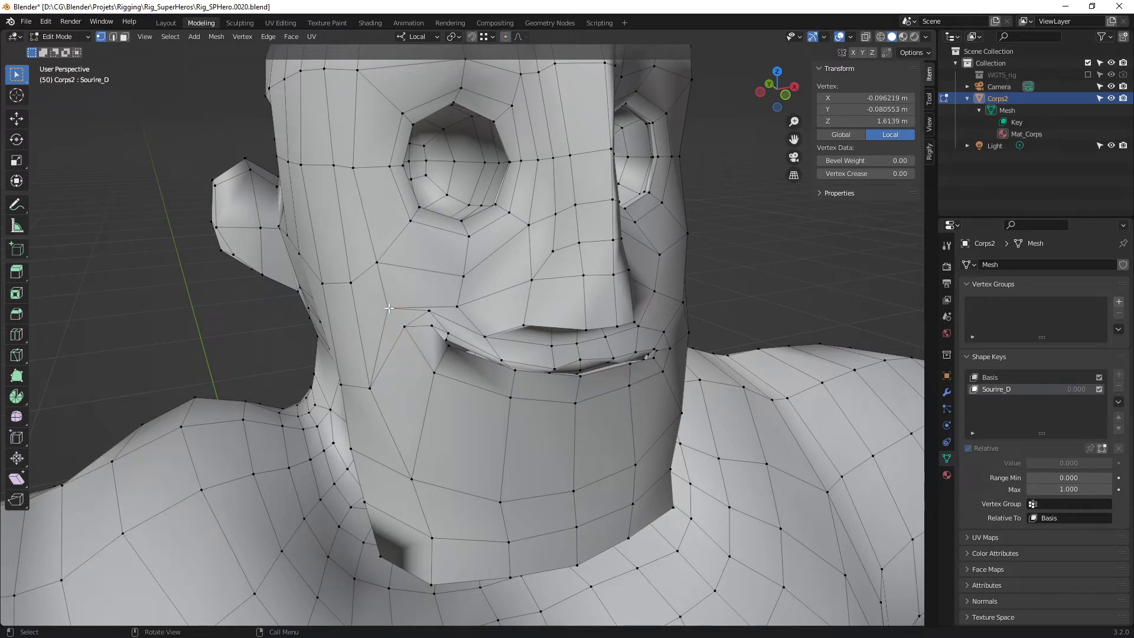
key("g")
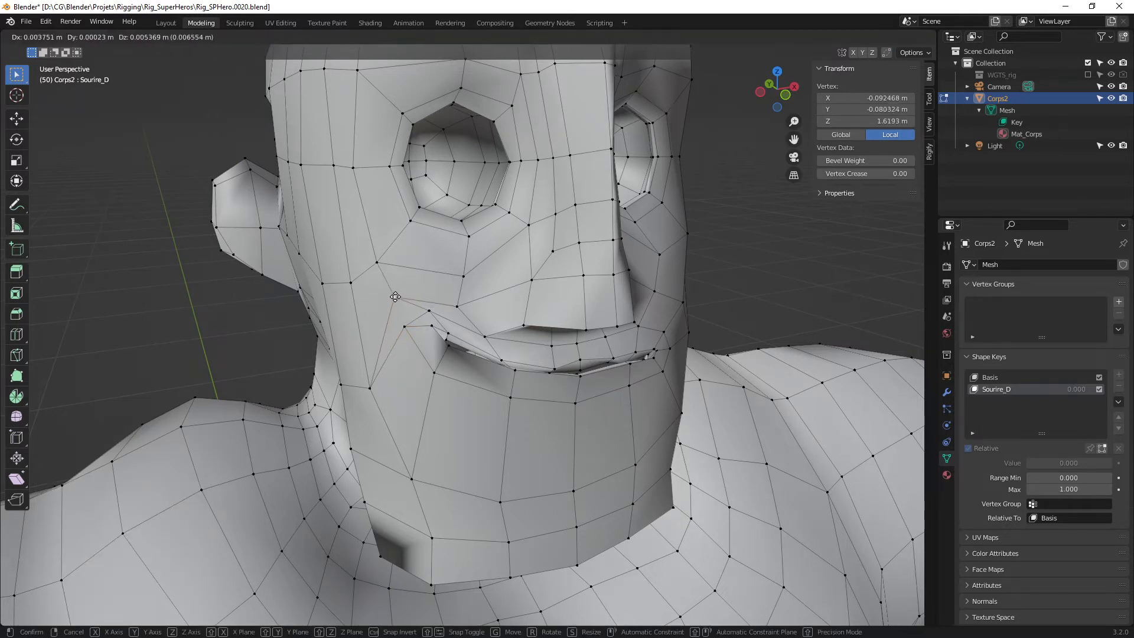
left_click(393, 295)
- Without proportional editing, nudge the vertex above the mouth corner outward and the corner vertex about 0.002 m outward and 0.001 m down
left_click(432, 313)
key("g")
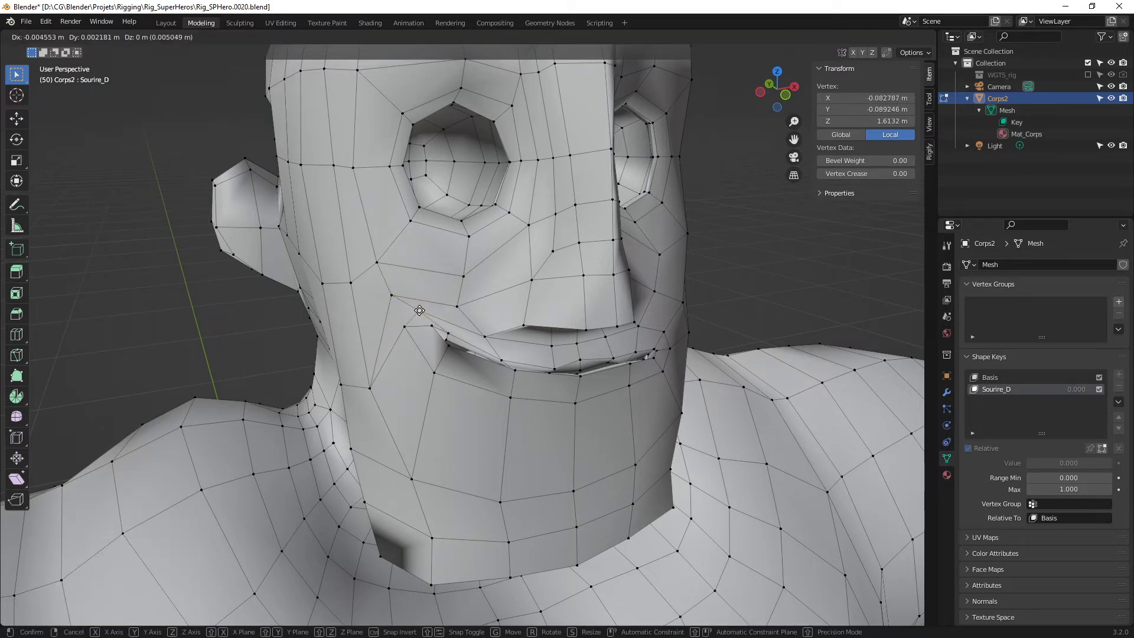
left_click(431, 328)
left_click(427, 327)
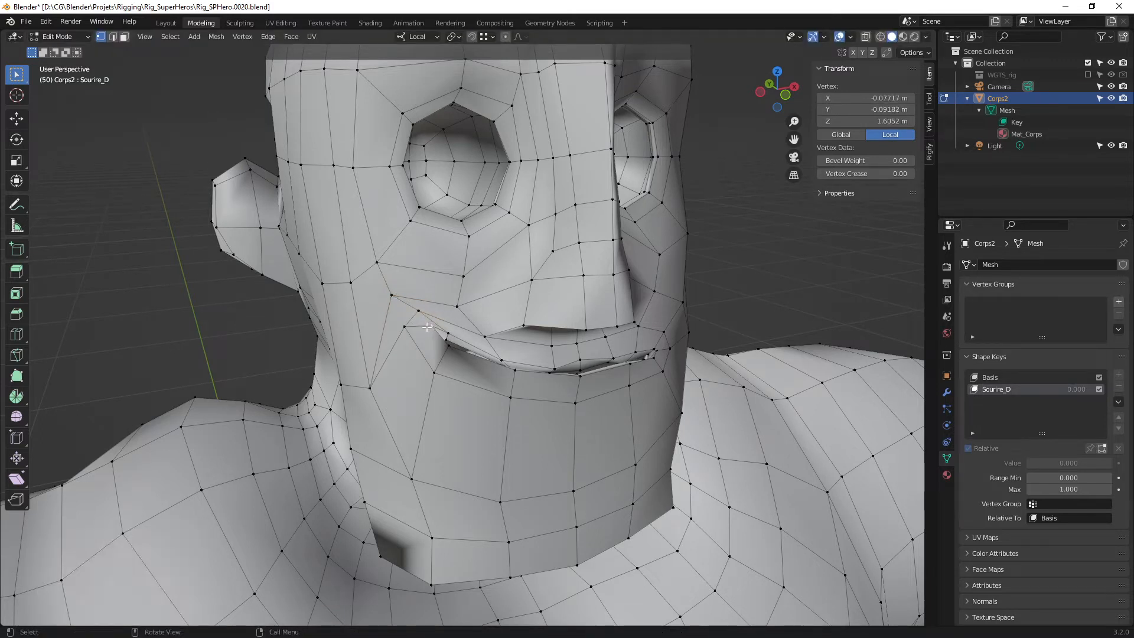
key("g")
left_click(429, 329)
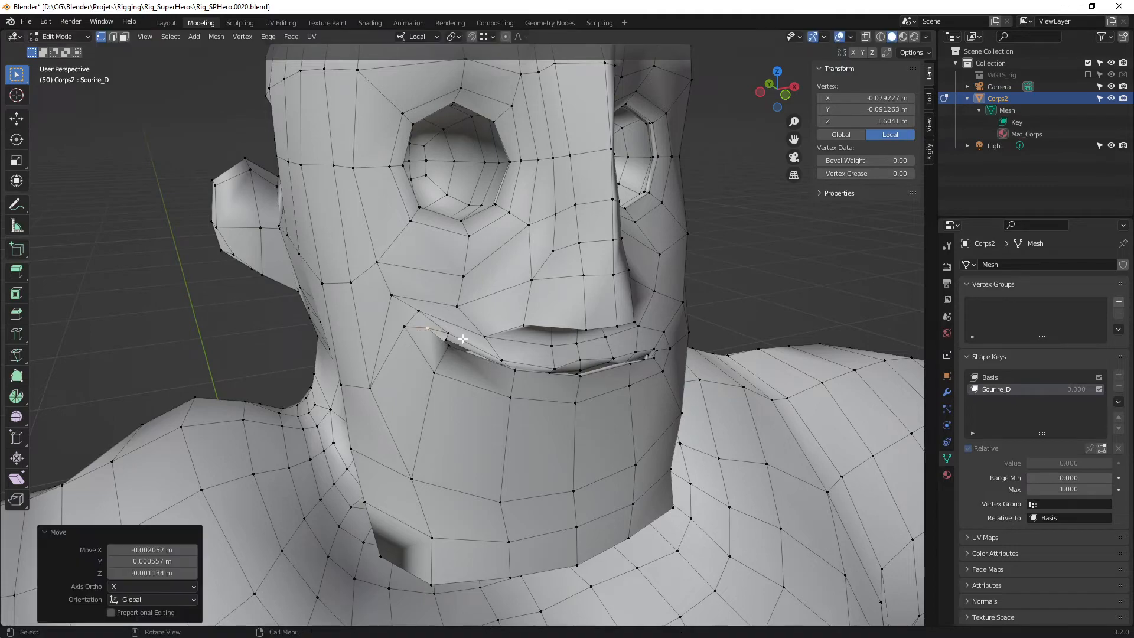
- Leave mesh editing for Object Mode and view the whole head from the front
middle_click_drag(428, 329, 565, 421)
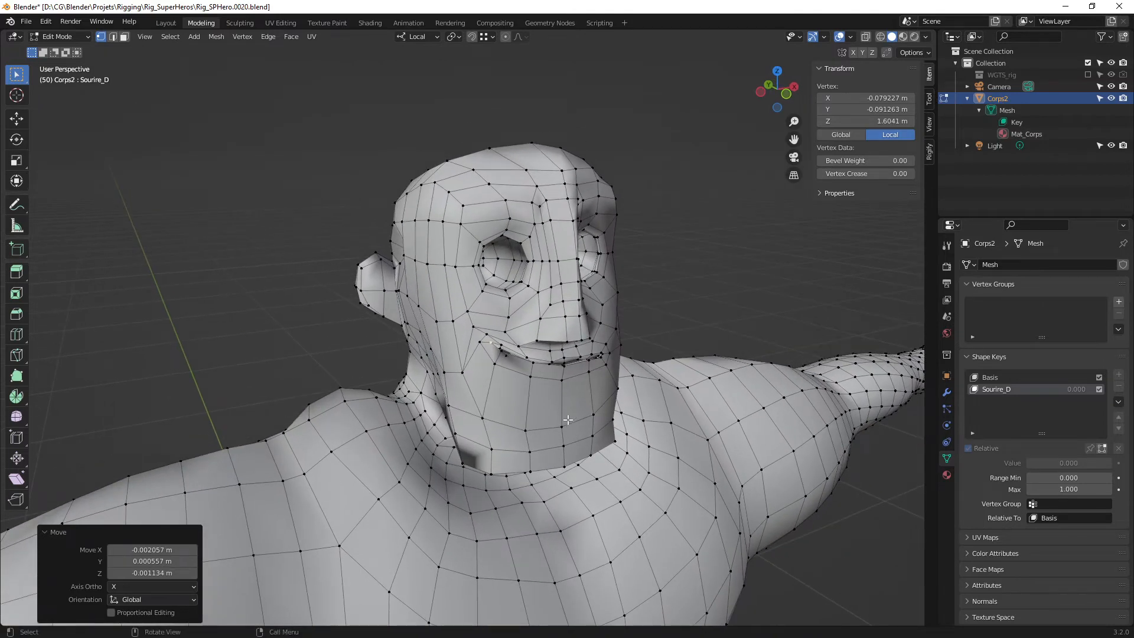
key("Tab")
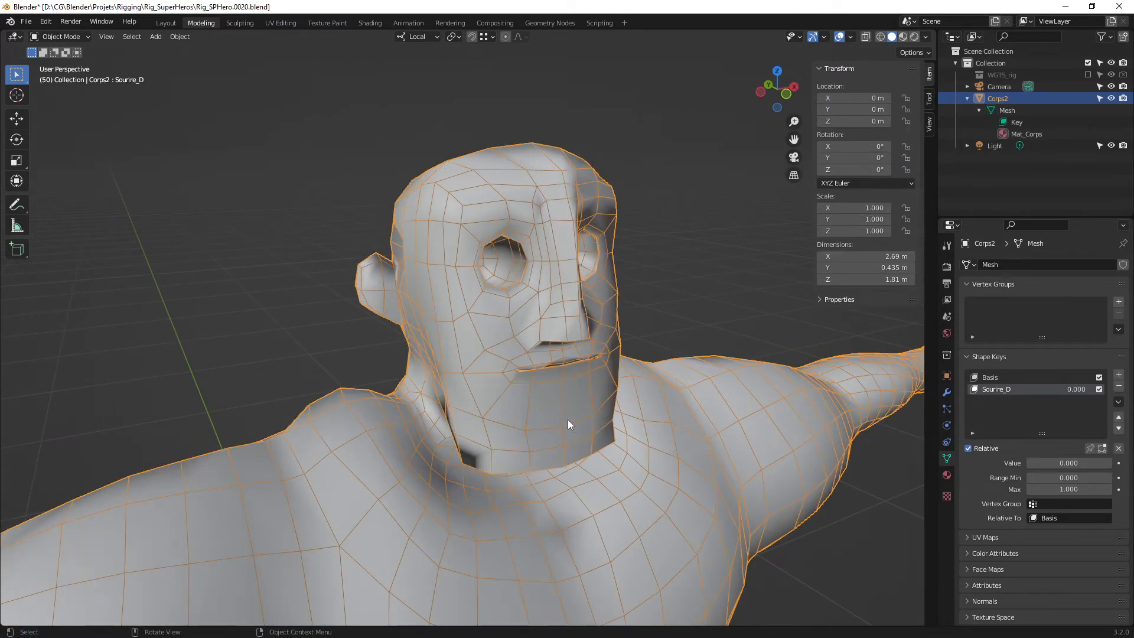
middle_click_drag(569, 420, 521, 315)
middle_click_drag(442, 310, 524, 332)
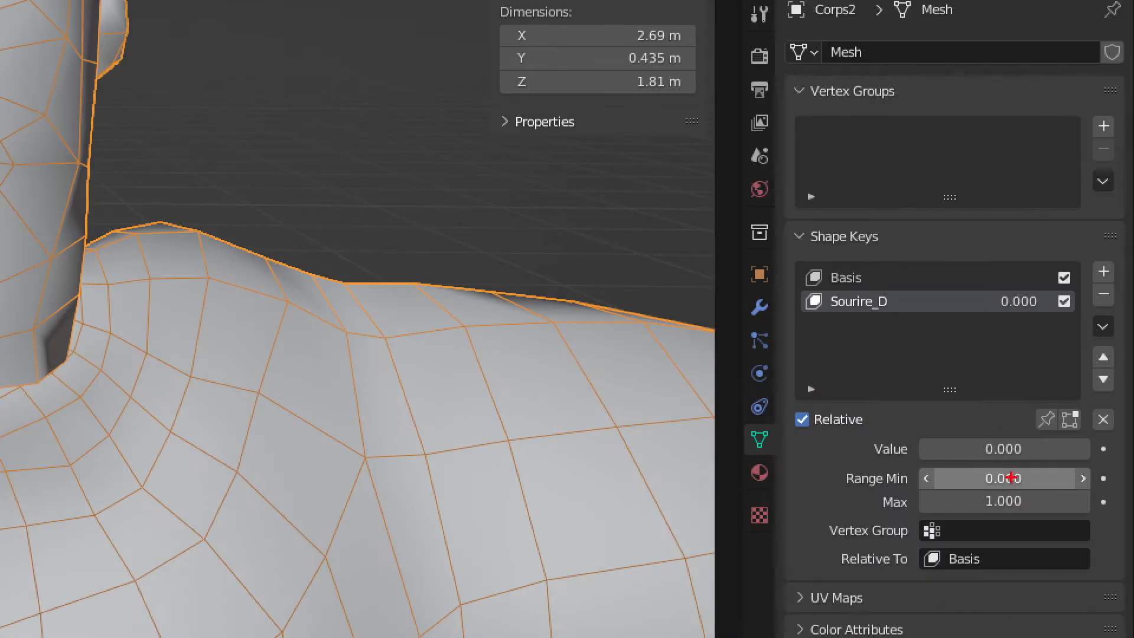
- Preview the Sourire_D shape key by raising its value to 1.000 and returning it to 0.000
mouse_move(805, 276)
left_mouse_down()
mouse_move(786, 308)
mouse_move(857, 255)
left_mouse_up()
left_click_drag(907, 329, 972, 422)
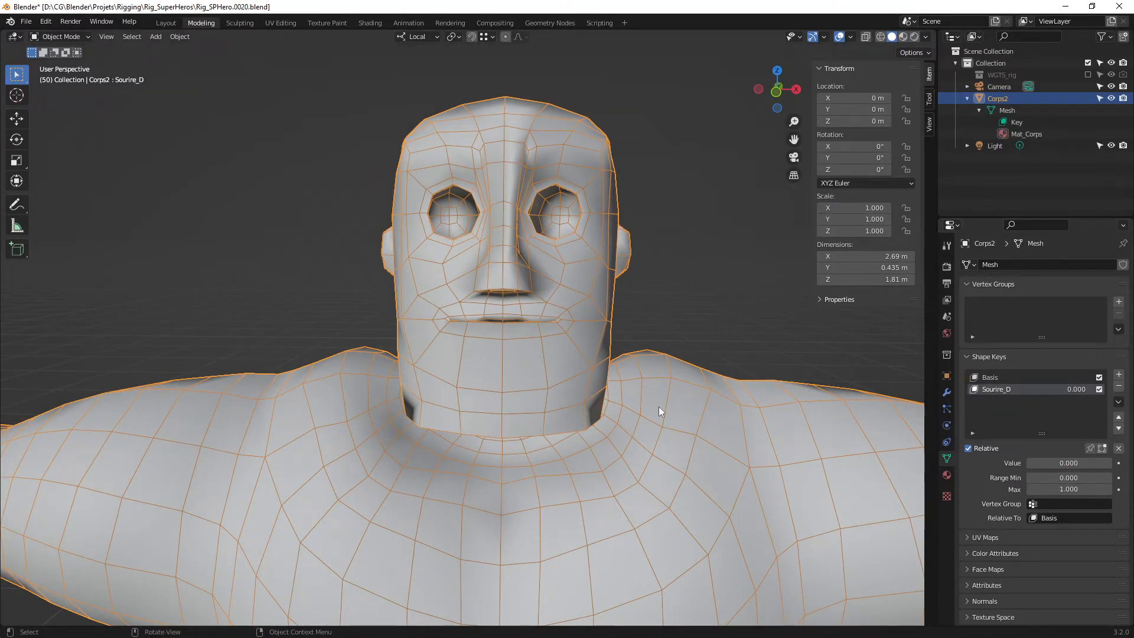
left_click_drag(1053, 462, 1026, 463)
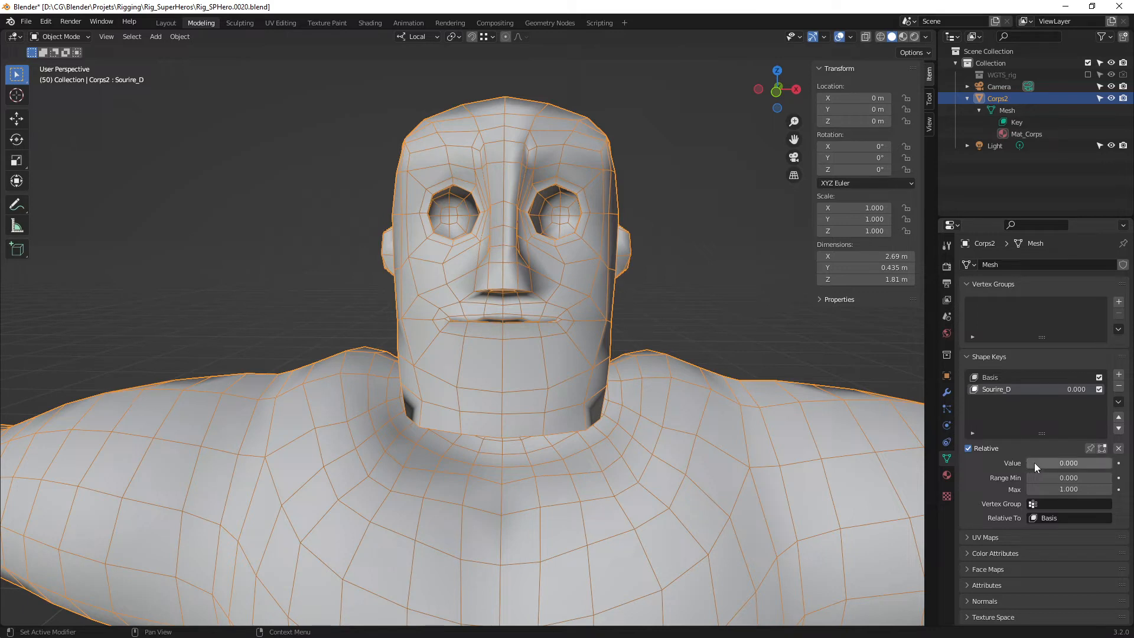
left_click_drag(1033, 462, 1112, 462)
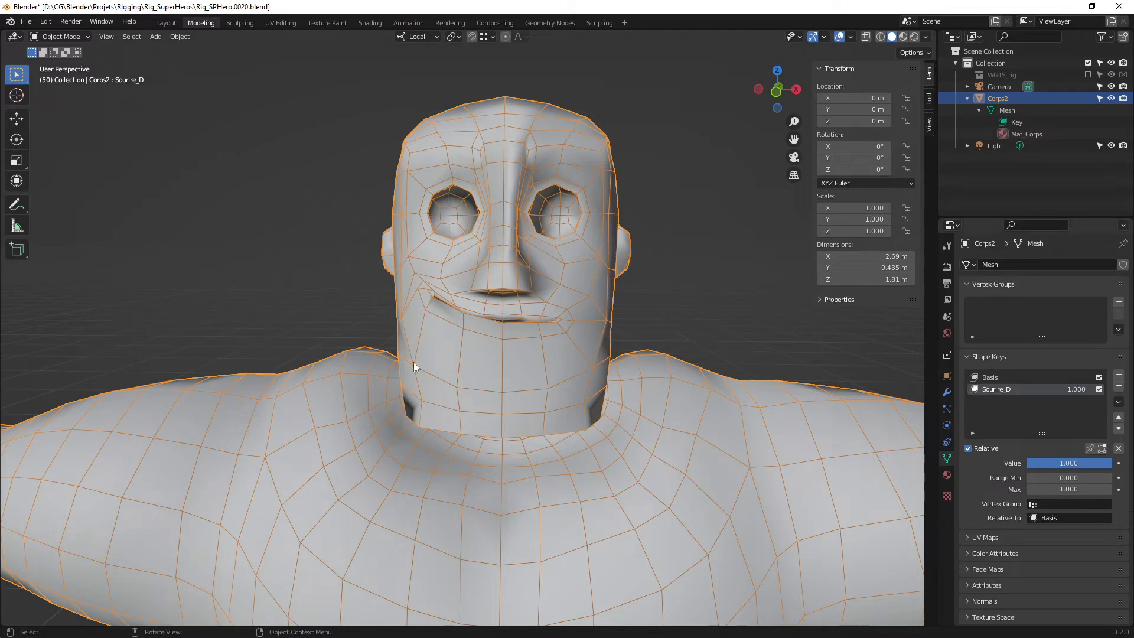
middle_click_drag(578, 388, 617, 393)
mouse_move(1083, 463)
left_mouse_down()
mouse_move(998, 463)
mouse_move(1112, 463)
mouse_move(1027, 463)
mouse_move(1065, 463)
left_mouse_up()
left_click_drag(1112, 463, 1027, 463)
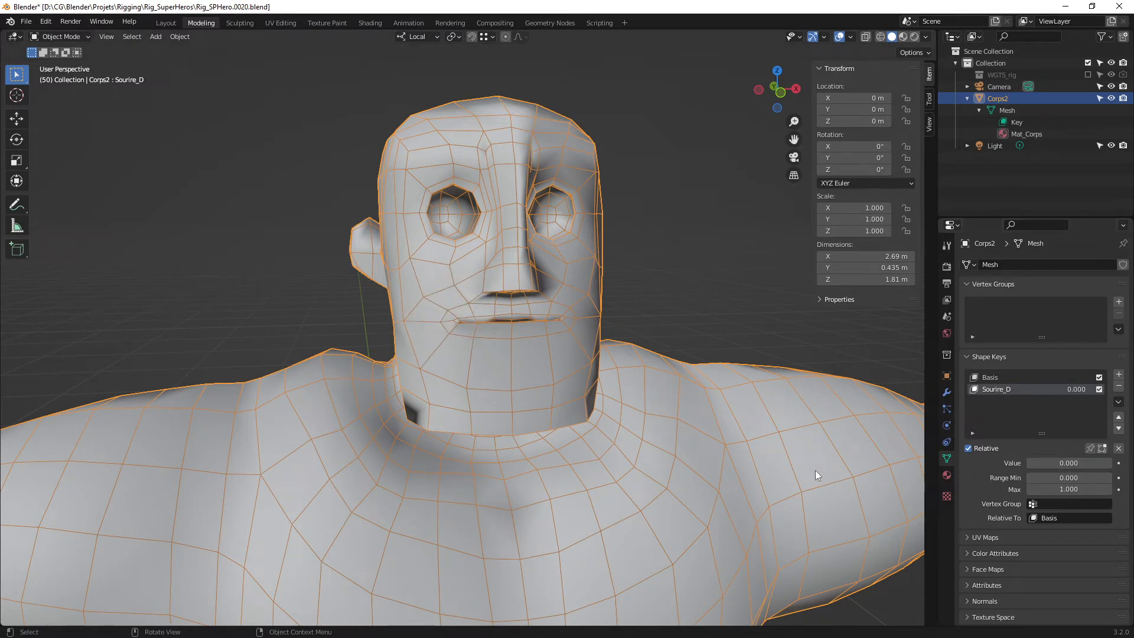
mouse_move(1034, 464)
left_mouse_down()
mouse_move(1104, 465)
mouse_move(1027, 464)
left_mouse_up()
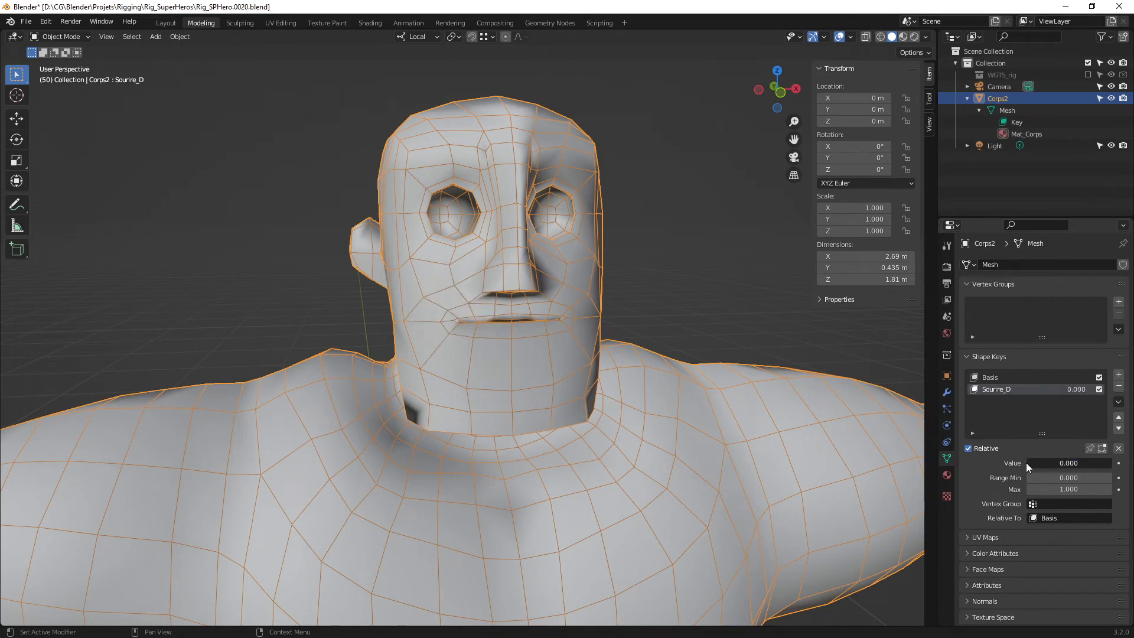
middle_click_drag(555, 364, 678, 368)
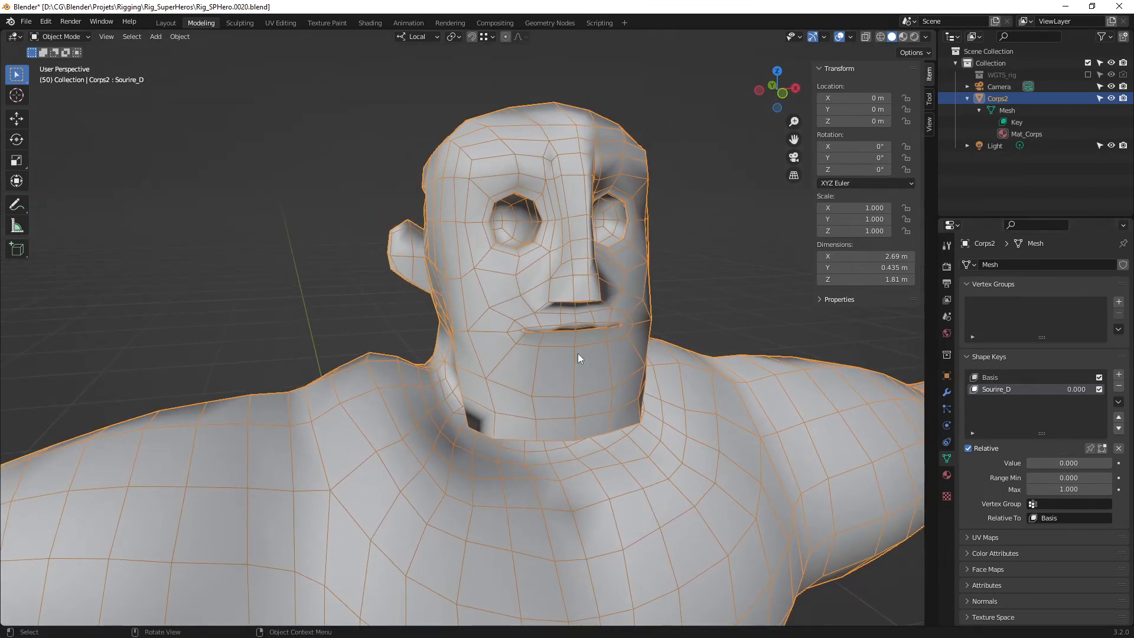
mouse_move(578, 353)
middle_mouse_down()
mouse_move(508, 326)
mouse_move(518, 346)
mouse_move(563, 339)
middle_mouse_up()
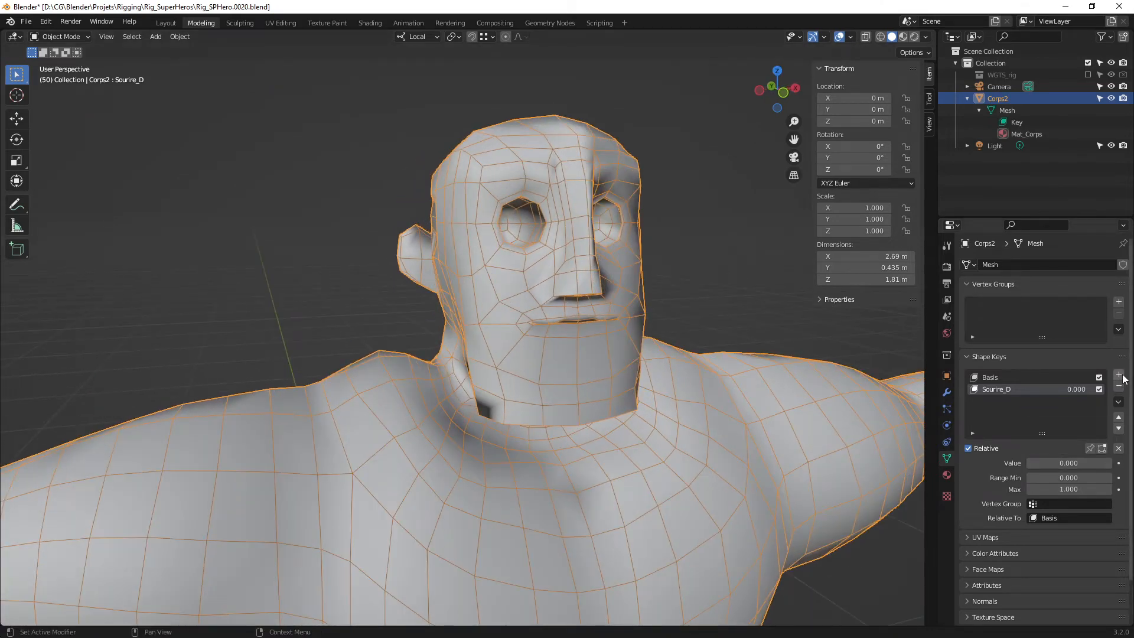
- Check Sourire_D at value 0.000, then add another shape key to the Corps2 mesh and name it Triste_D
left_click_drag(1065, 464, 1027, 464)
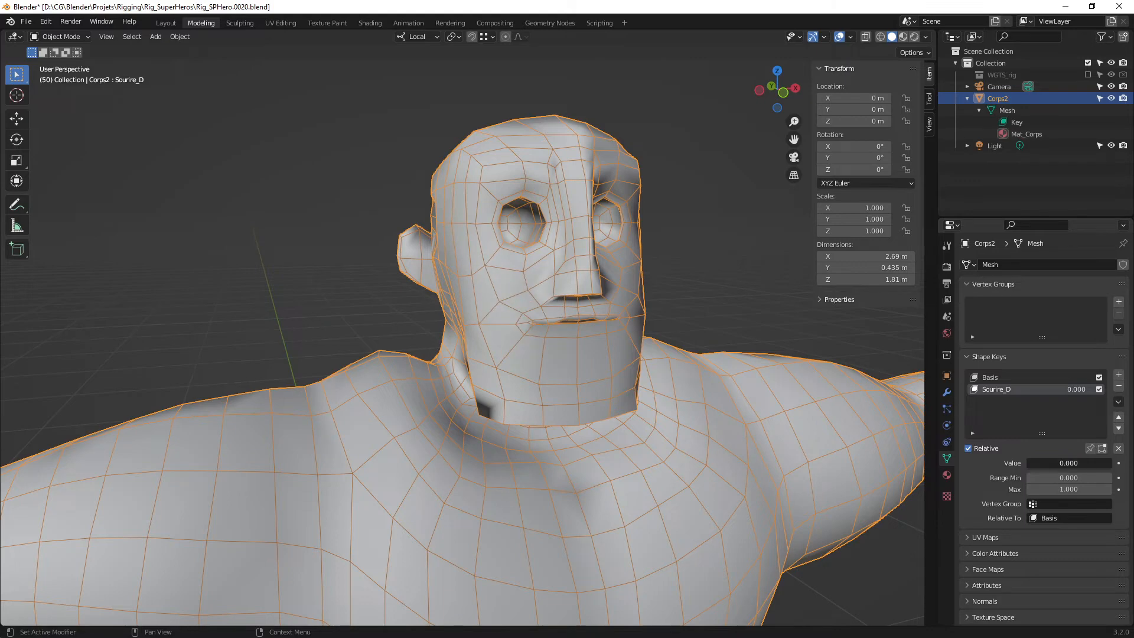
left_click(1119, 376)
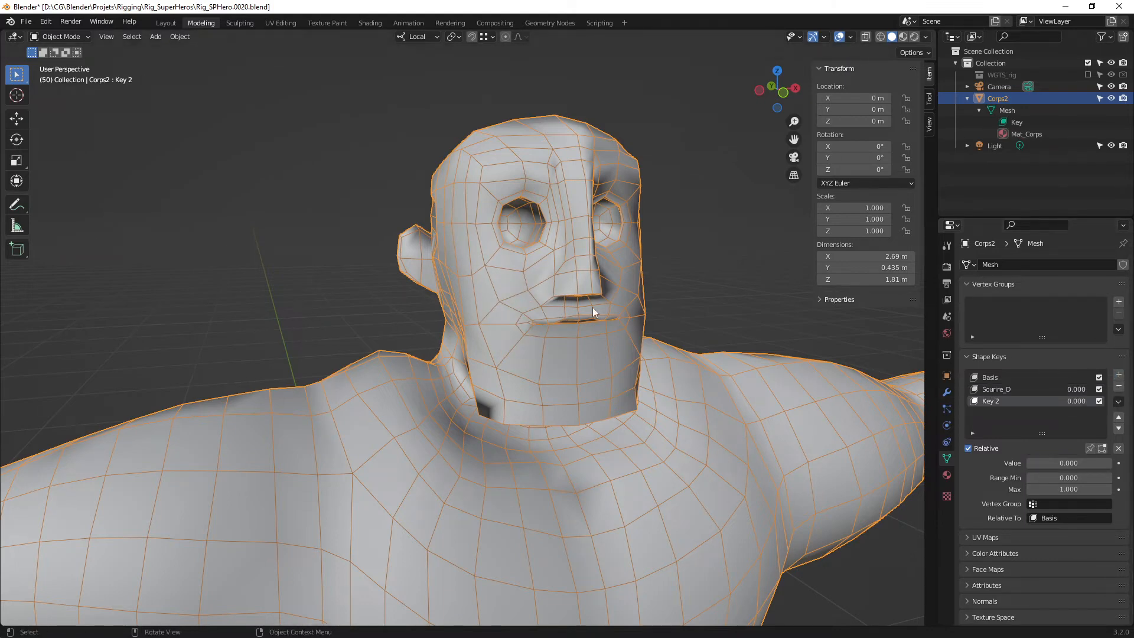
middle_click_drag(593, 308, 541, 311)
scroll(541, 311, "up", 2)
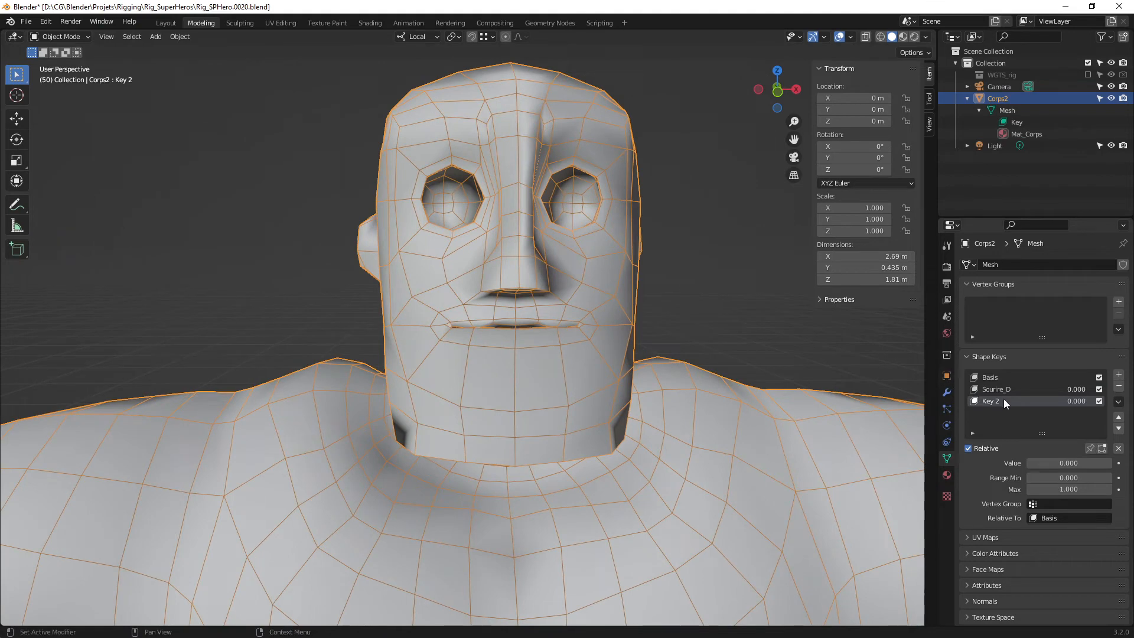
type("yt")
key("BackSpace")
type("triste_D")
key("Return")
- In Edit Mode, lower the character's right mouth corner about 0.011 m along local Z with smooth proportional editing of about 0.055 m
middle_click_drag(557, 334, 475, 311)
key("Tab")
key("g")
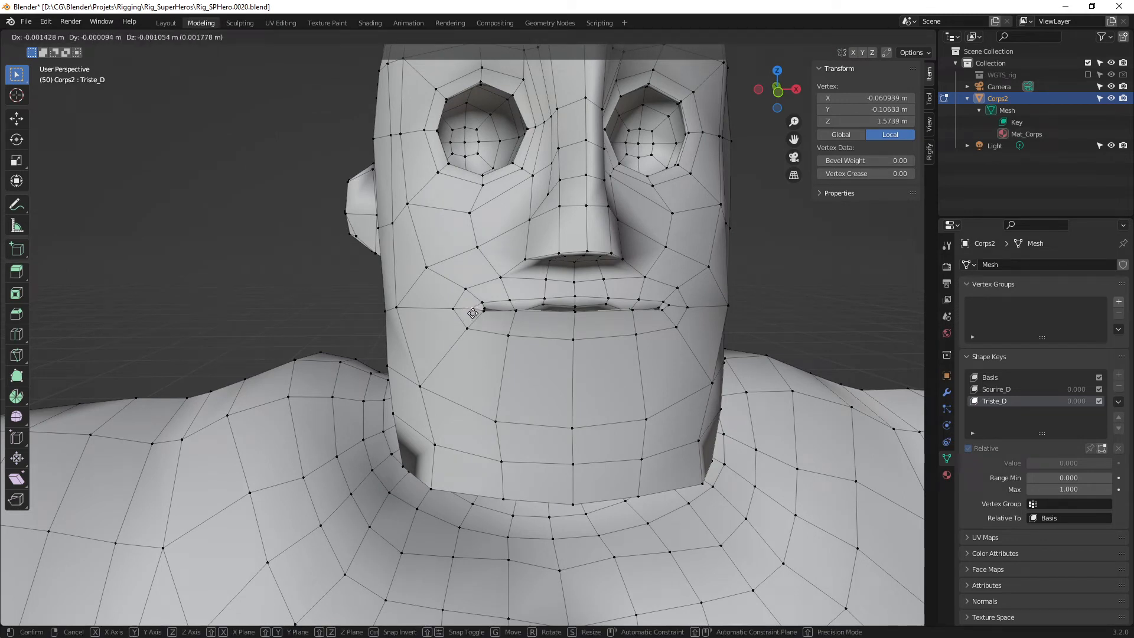
left_click(472, 313)
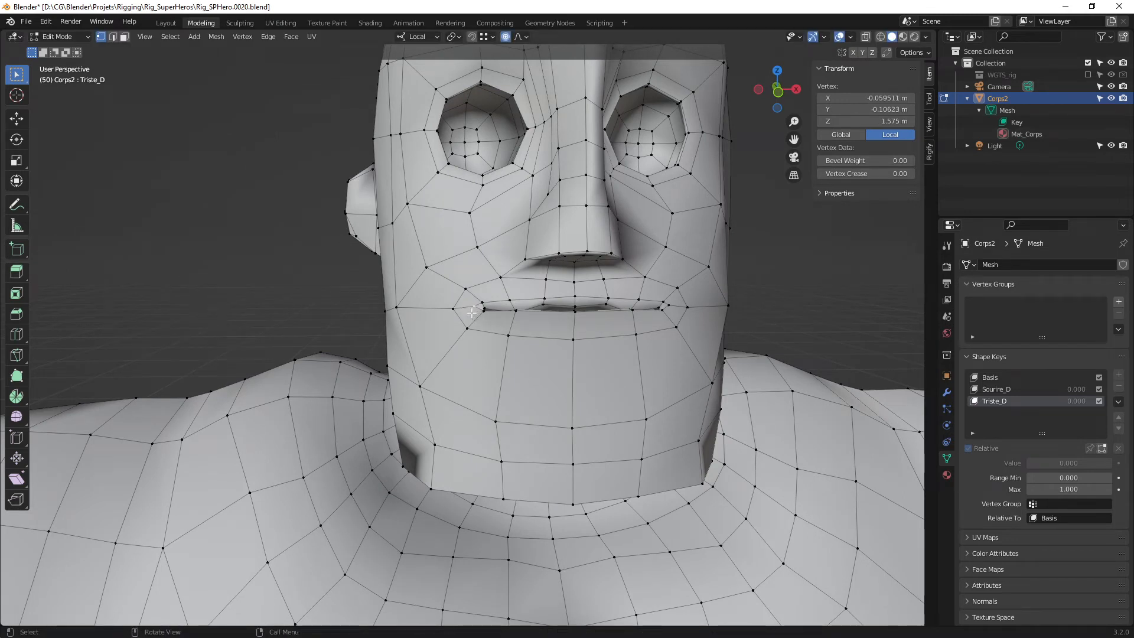
key("g")
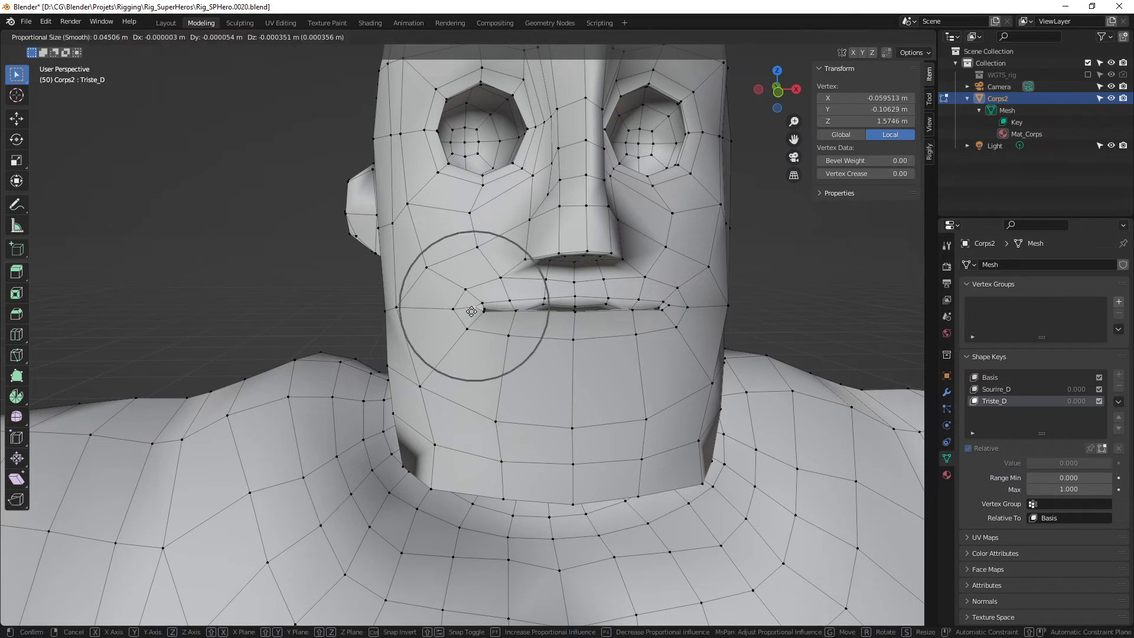
key("z")
key("z")
scroll(471, 313, "down", 2)
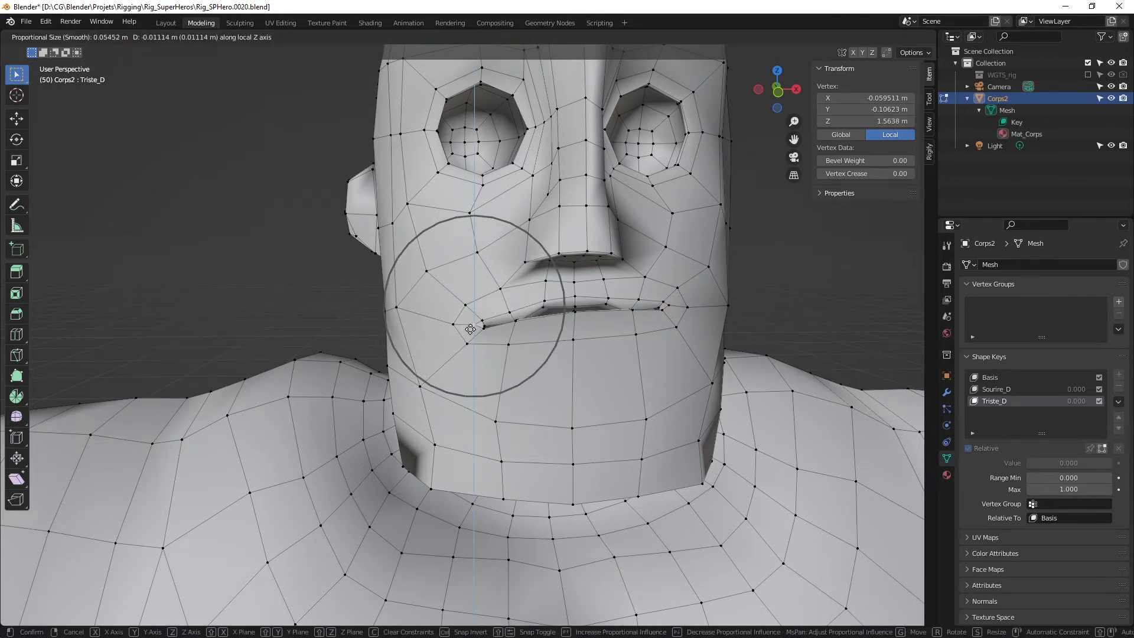
left_click(470, 328)
- Rotate the right mouth corner about -28.2° proportionally, then pull it about 0.014 m outward and 0.018 m down
key("r")
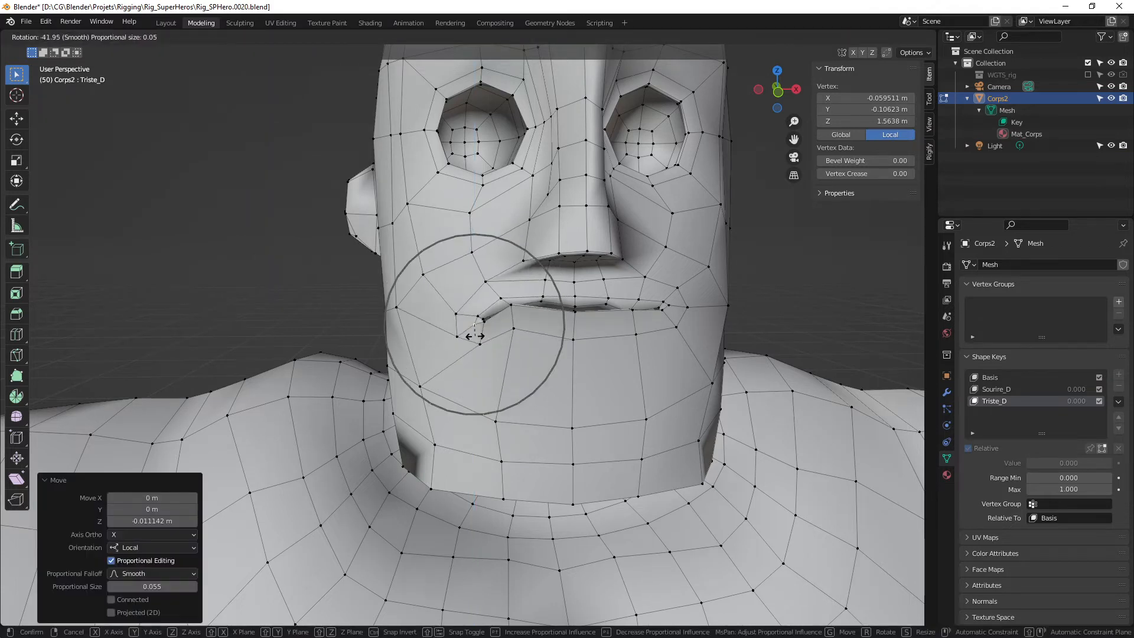
left_click(473, 334)
key("g")
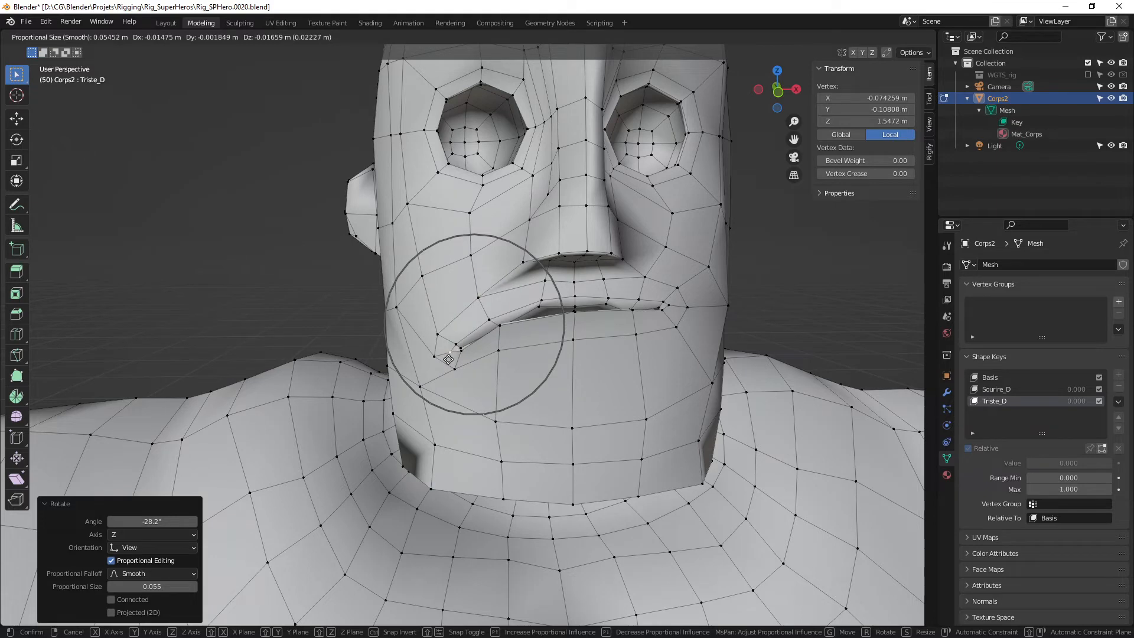
left_click(449, 362)
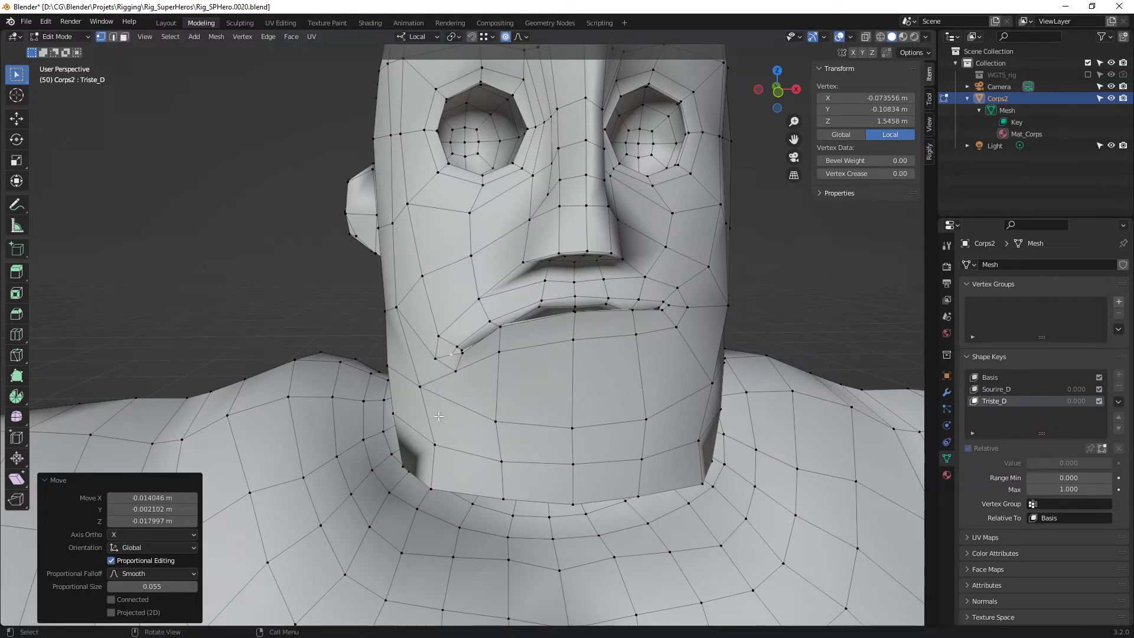
- Lower the jaw vertex below the right mouth corner about 0.010 m and nudge the vertex beside the corner about 0.003 m outward
middle_click_drag(450, 361, 465, 393)
left_click(449, 380)
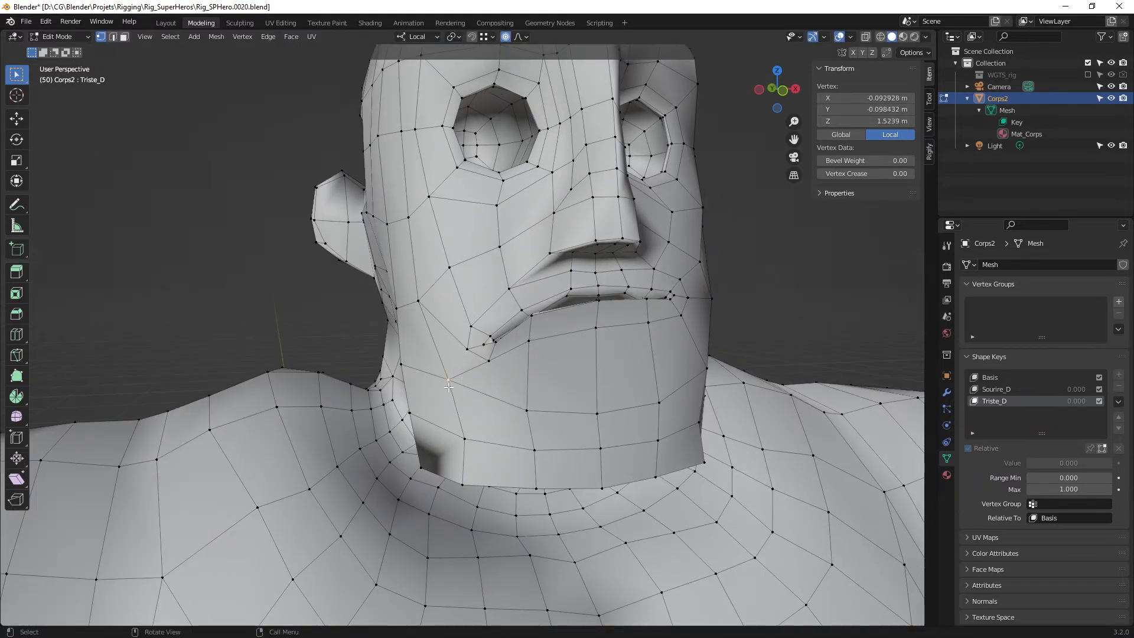
key("g")
left_click(449, 403)
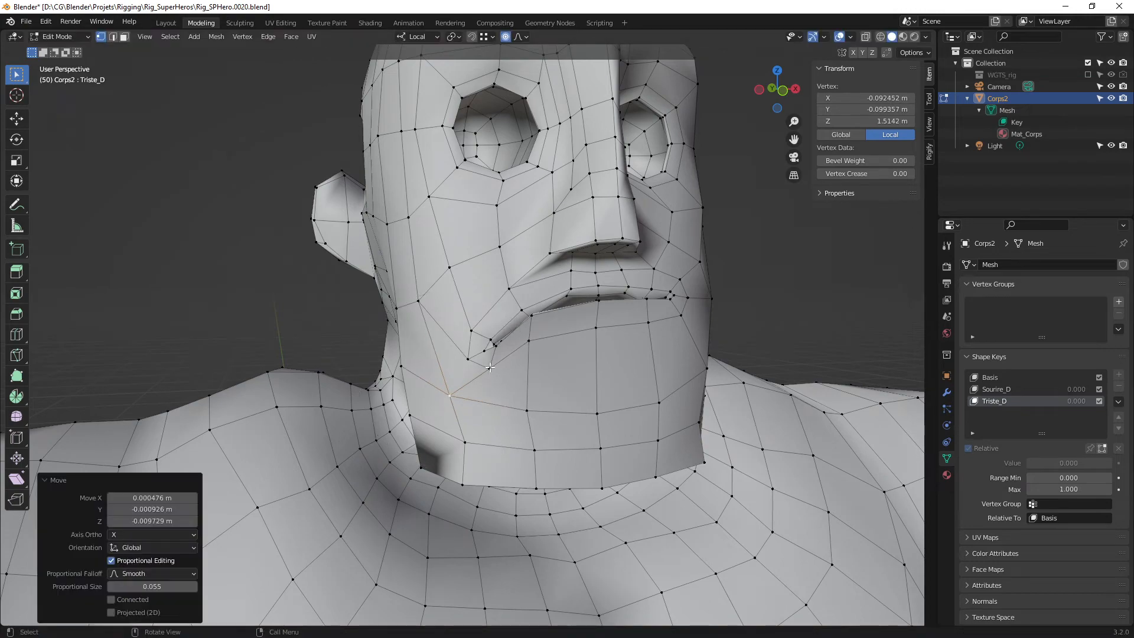
left_click(467, 359)
key("g")
left_click(459, 354)
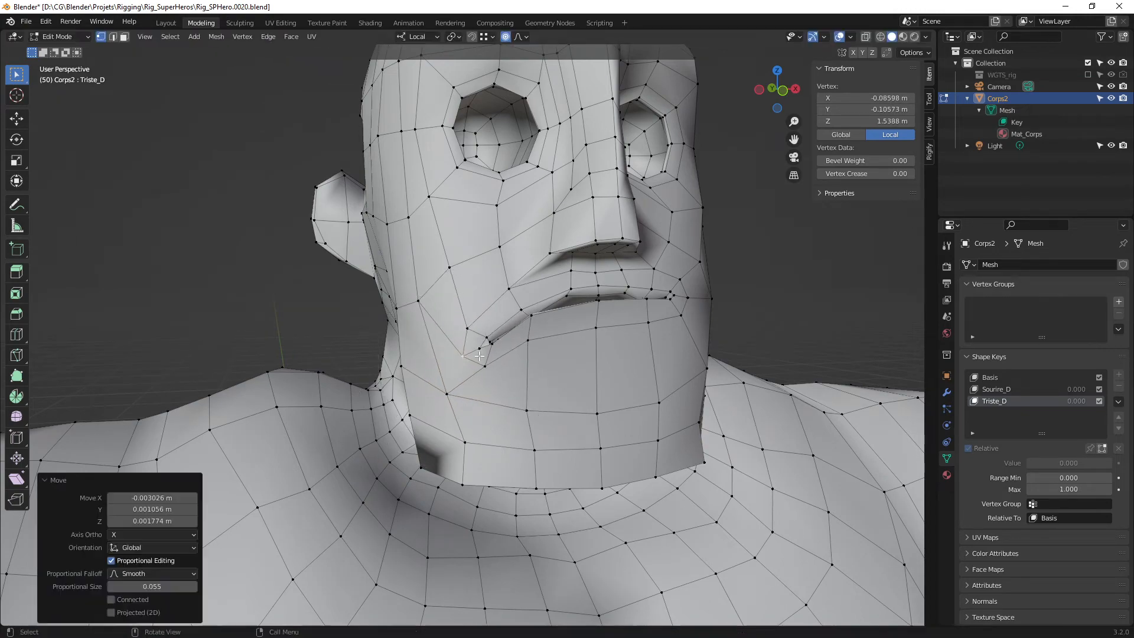
- Push the vertex beside the right mouth corner back about 0.010 m along local Y, keeping proportional editing on
middle_click_drag(459, 354, 541, 369)
key("g")
key("y")
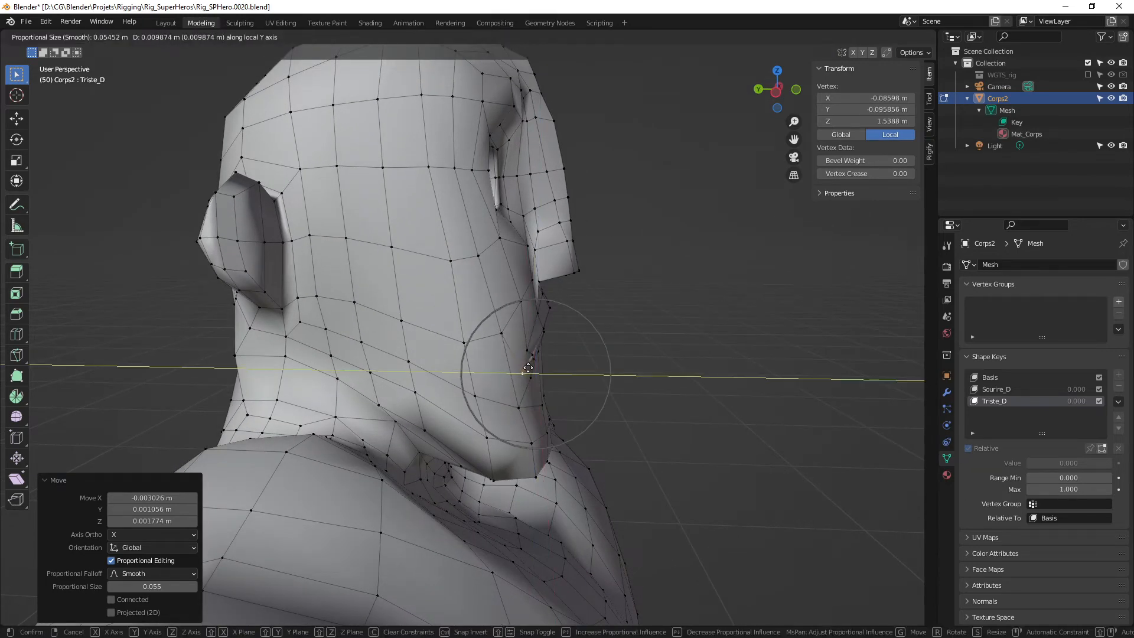
left_click(528, 368)
middle_click_drag(528, 367, 554, 355)
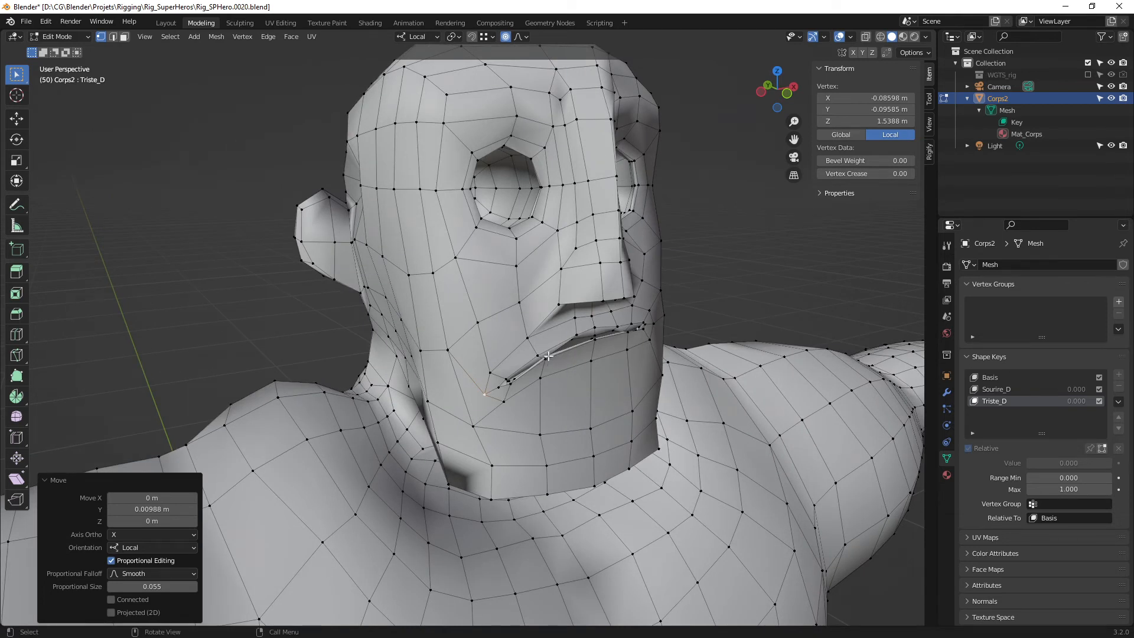
mouse_move(549, 363)
middle_mouse_down()
mouse_move(486, 430)
mouse_move(576, 377)
mouse_move(557, 342)
mouse_move(645, 326)
mouse_move(492, 306)
mouse_move(572, 347)
mouse_move(638, 337)
mouse_move(527, 343)
mouse_move(478, 408)
mouse_move(544, 425)
mouse_move(547, 397)
mouse_move(579, 375)
mouse_move(479, 381)
mouse_move(533, 366)
middle_mouse_up()
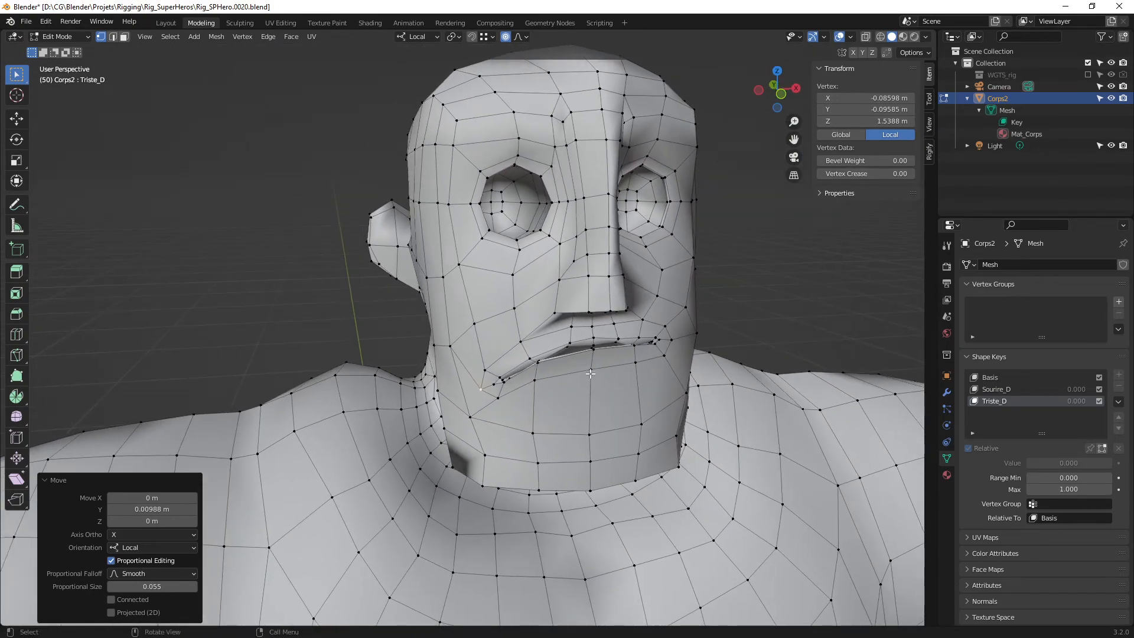
- Return to Object Mode and preview the Triste_D shape key, bringing its value back to 0.000
key("Tab")
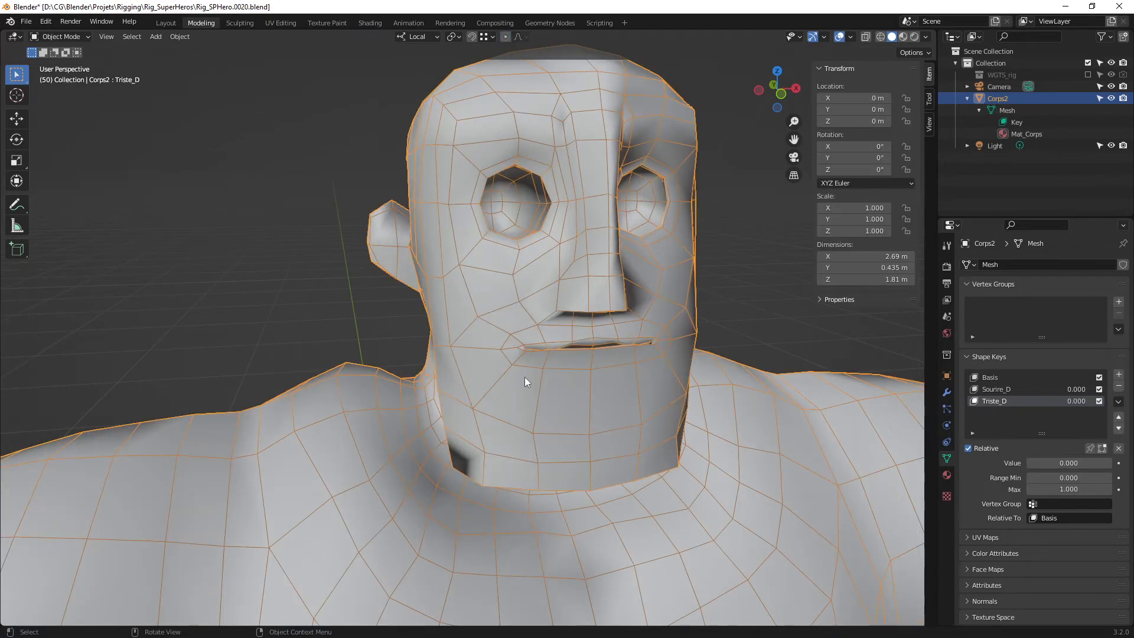
middle_click_drag(615, 367, 570, 392)
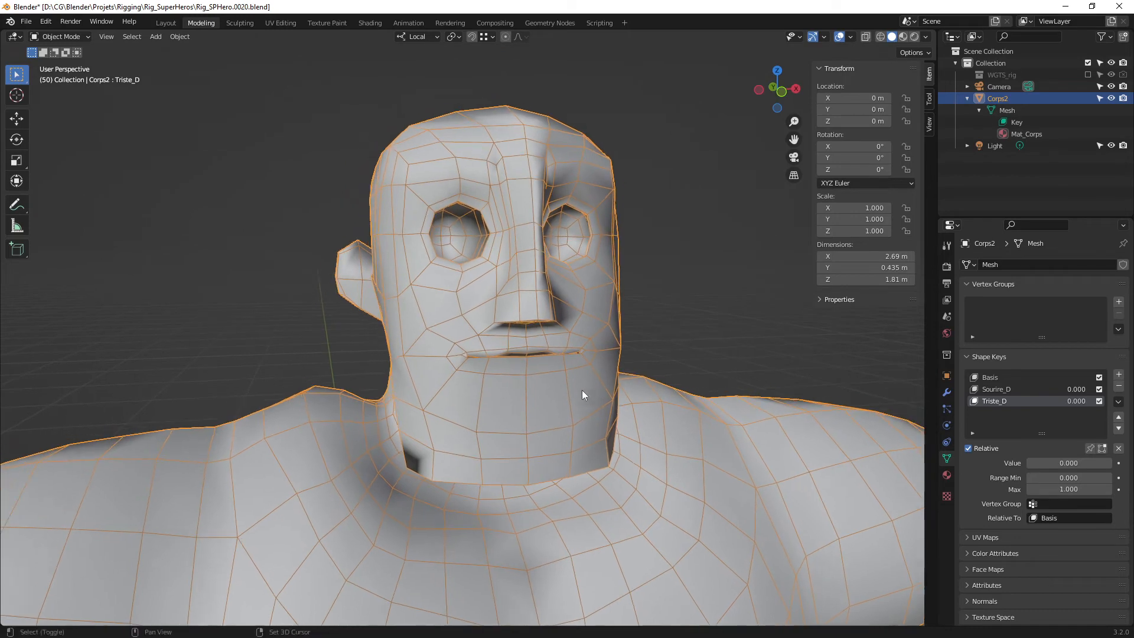
mouse_move(1040, 465)
left_mouse_down()
mouse_move(1112, 464)
mouse_move(1028, 464)
left_mouse_up()
- Compare the Basis, Sourire_D and Triste_D shape keys in turn, returning each expression's value to 0.000
left_click(1001, 376)
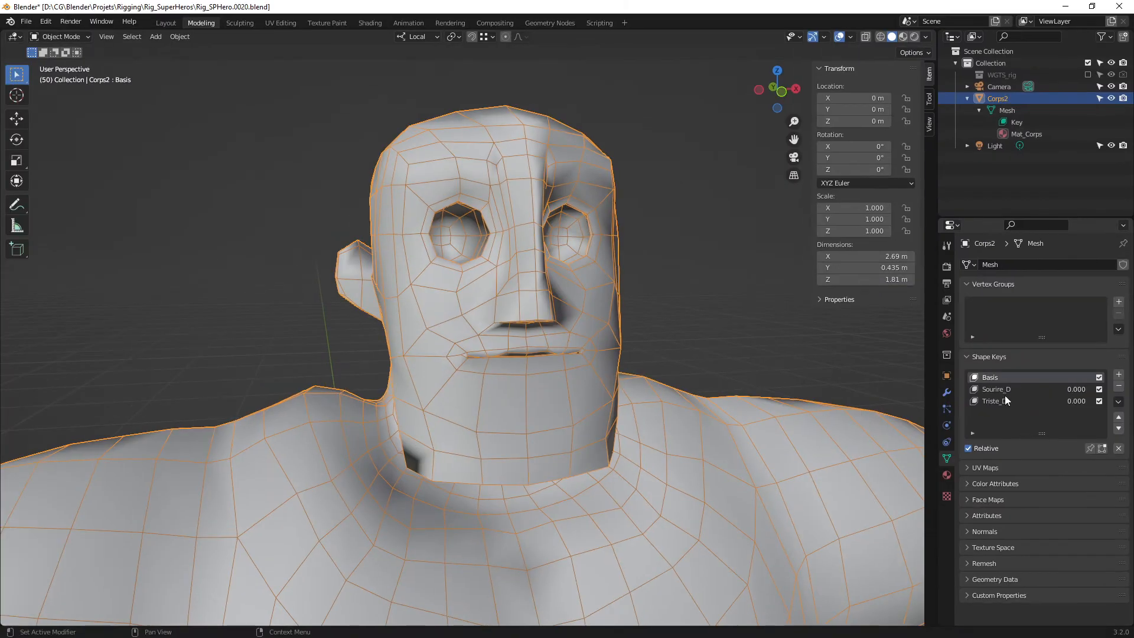
left_click(869, 338)
left_click_drag(1030, 463, 1064, 462)
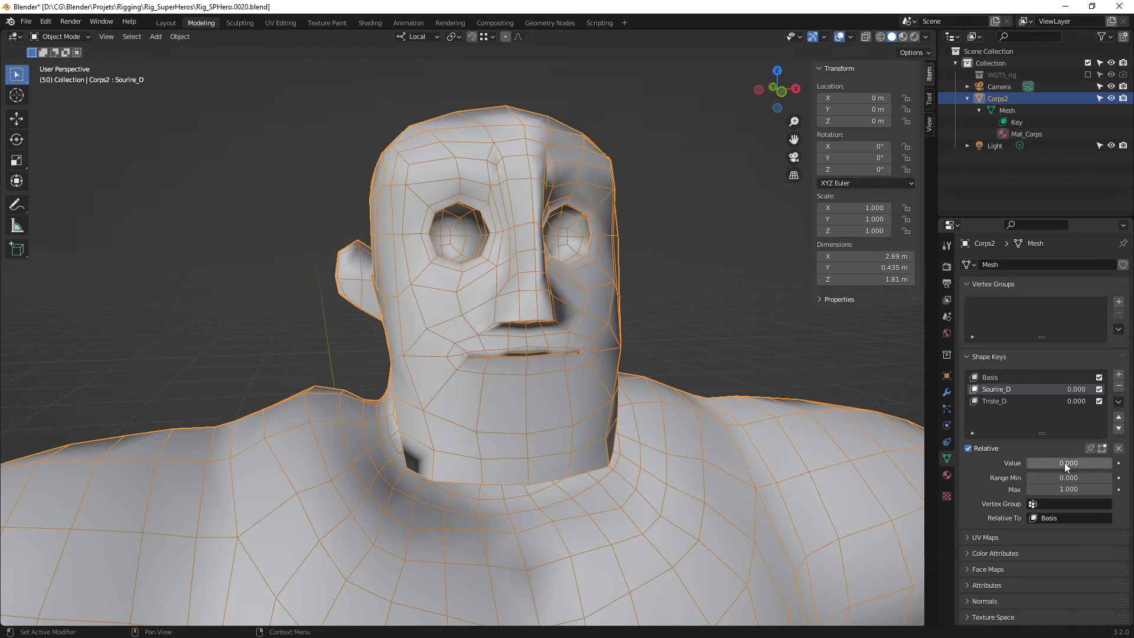
left_click(1066, 402)
type("0.0")
left_click(994, 400)
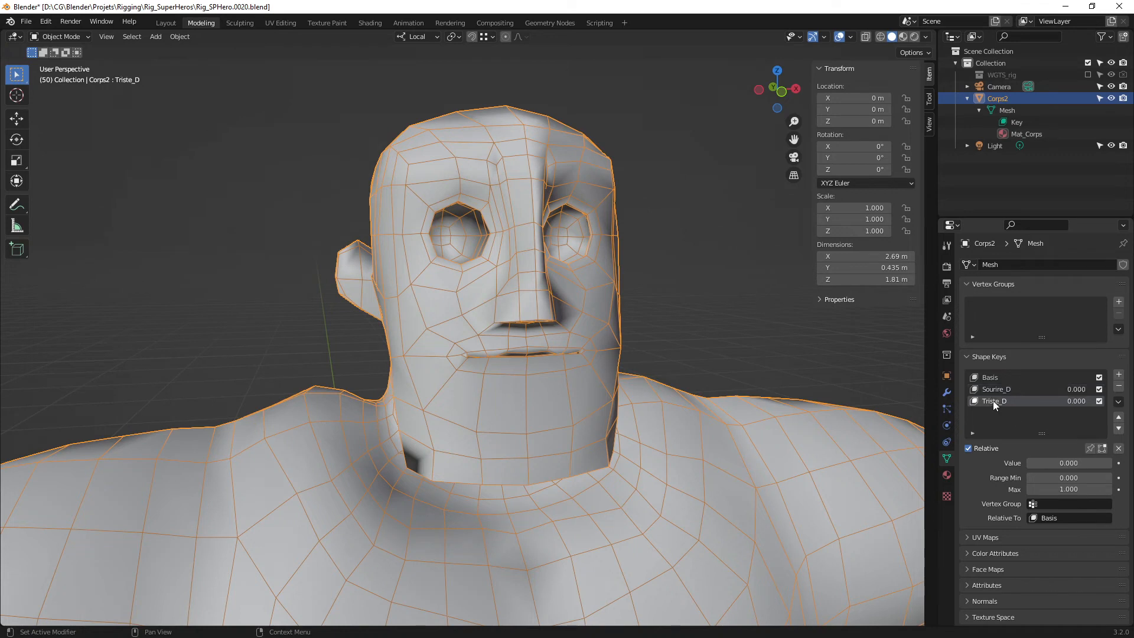
mouse_move(1040, 461)
left_mouse_down()
mouse_move(1112, 463)
mouse_move(1027, 463)
left_mouse_up()
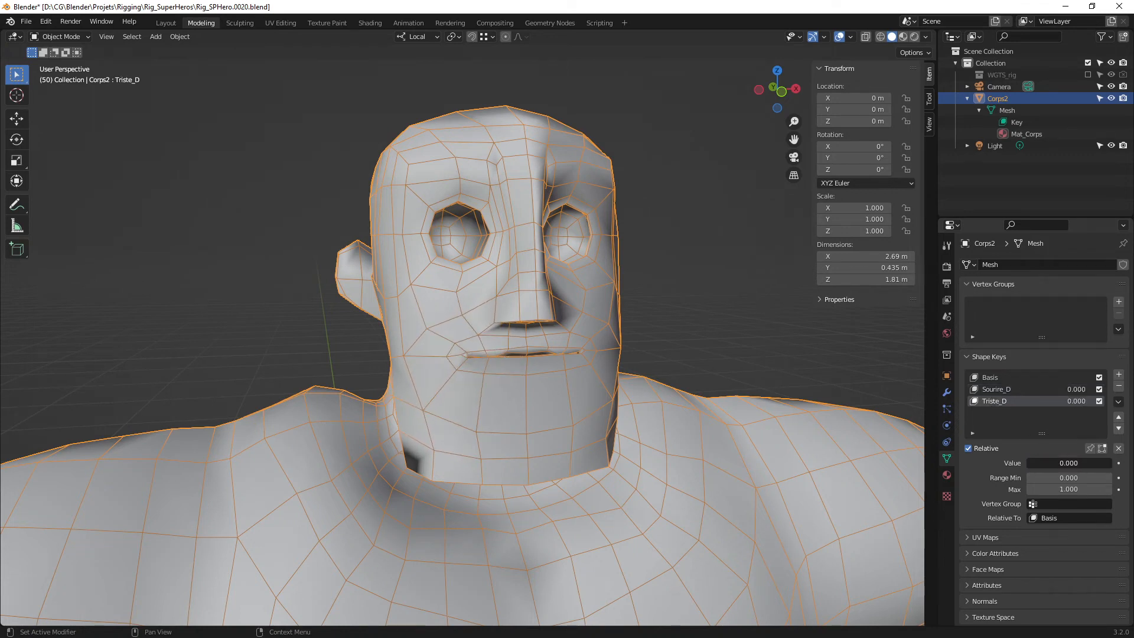
- Set both the Sourire_D and Triste_D shape key values to 1.000 to combine the two expressions
left_click(1007, 389)
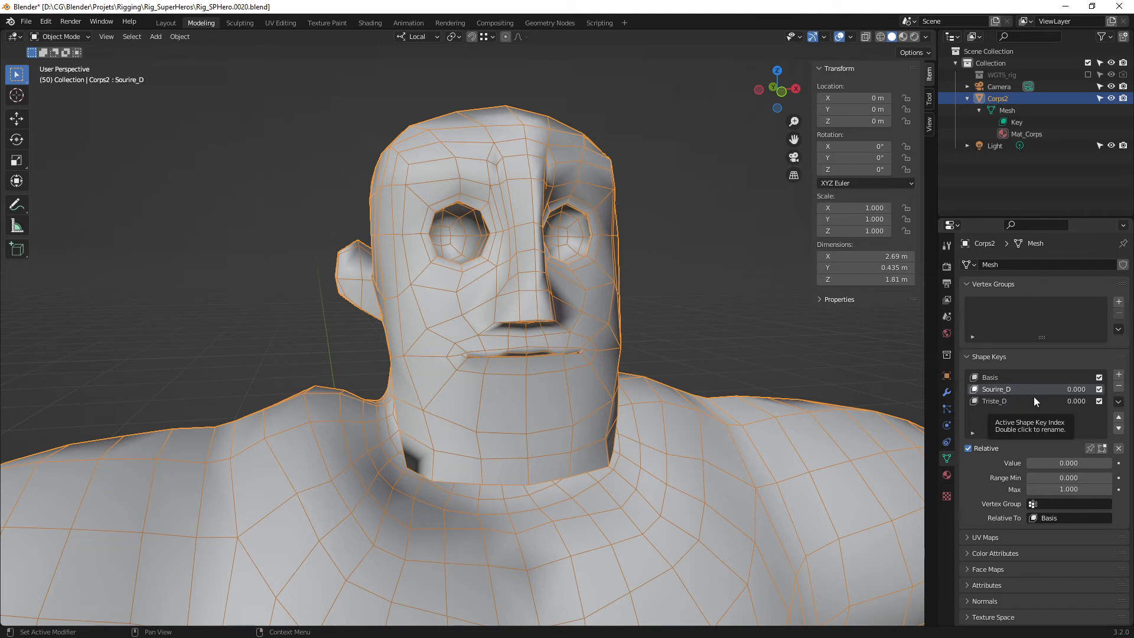
left_click_drag(1047, 465, 1111, 465)
left_click(997, 401)
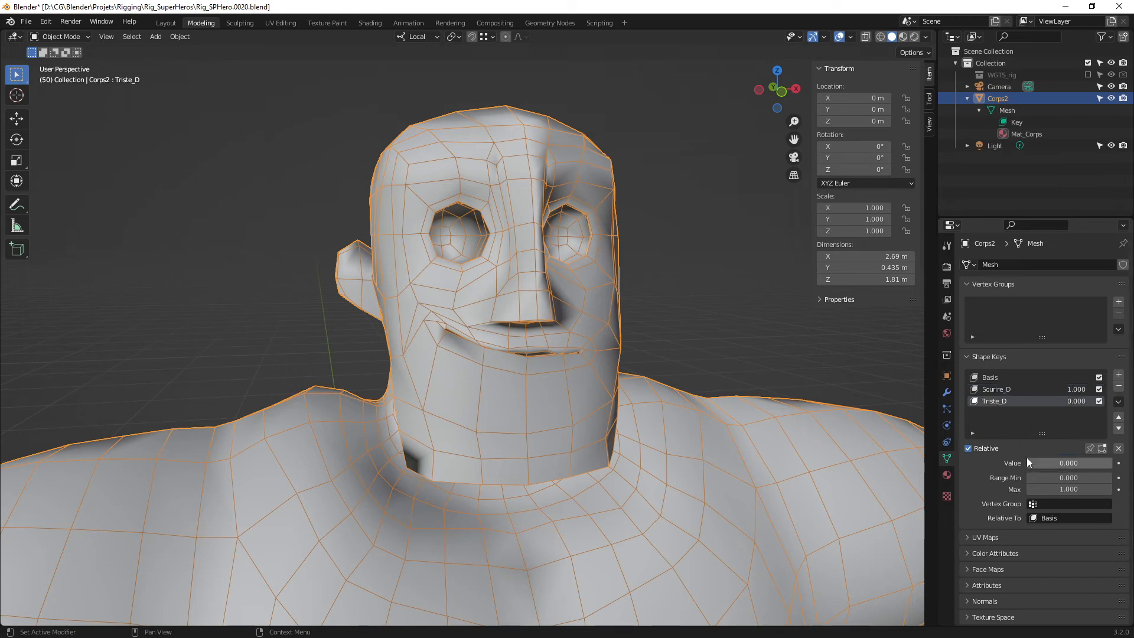
left_click_drag(1036, 466, 1117, 465)
- Examine the combined mouth deformation of the two shape keys from front and three-quarter views
scroll(488, 356, "up", 4)
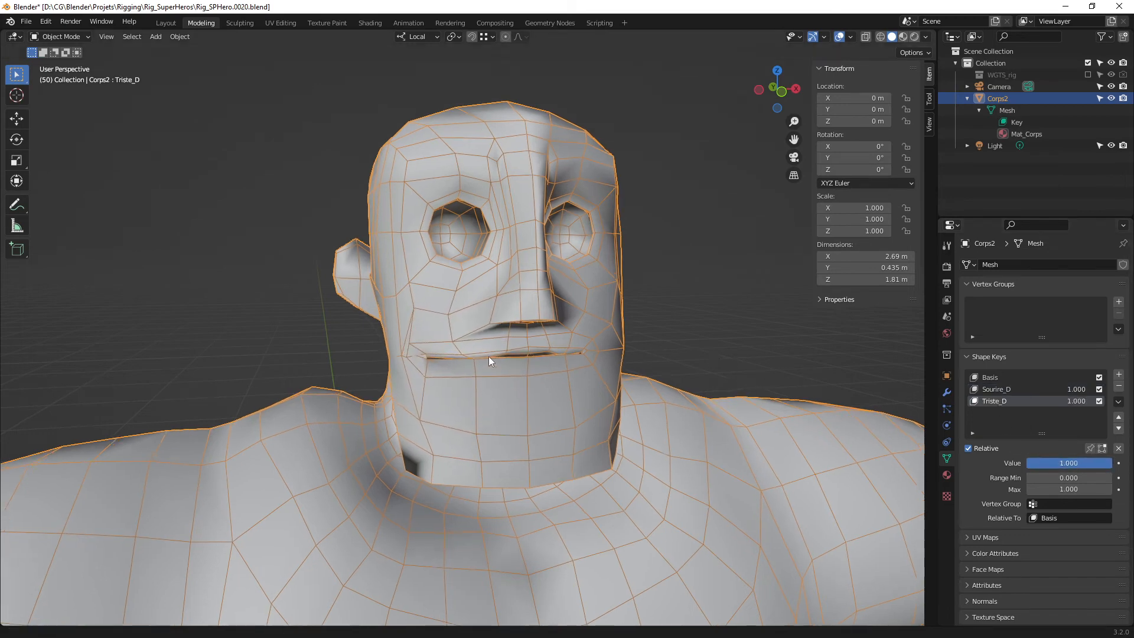
mouse_move(519, 356)
middle_mouse_down()
mouse_move(513, 350)
mouse_move(534, 363)
mouse_move(485, 362)
mouse_move(512, 363)
middle_mouse_up()
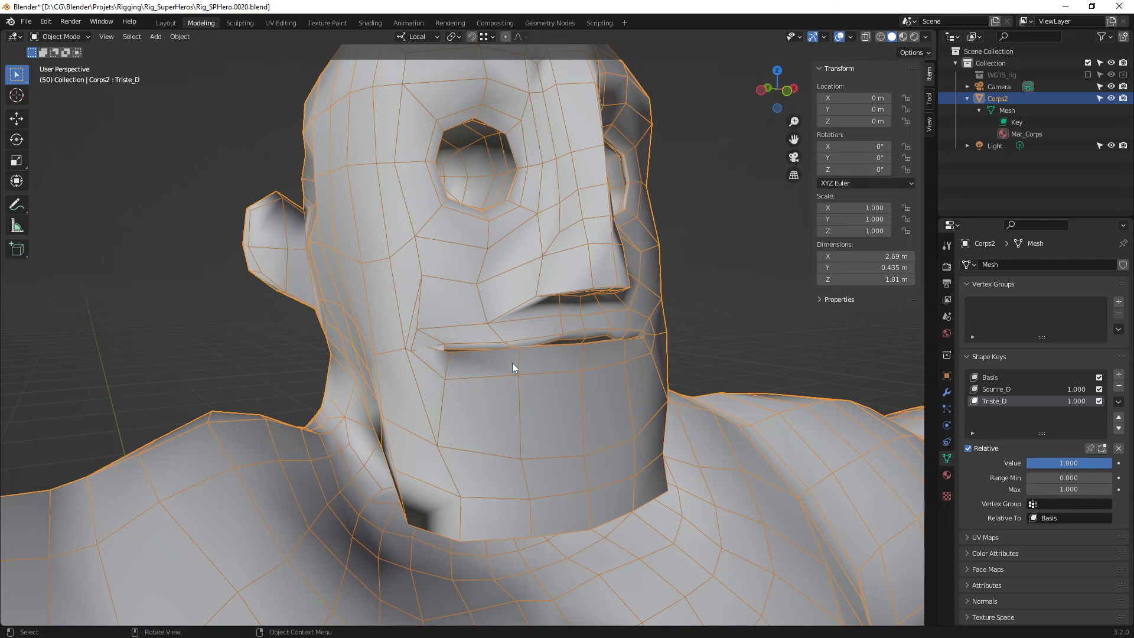
middle_click_drag(529, 387, 520, 427)
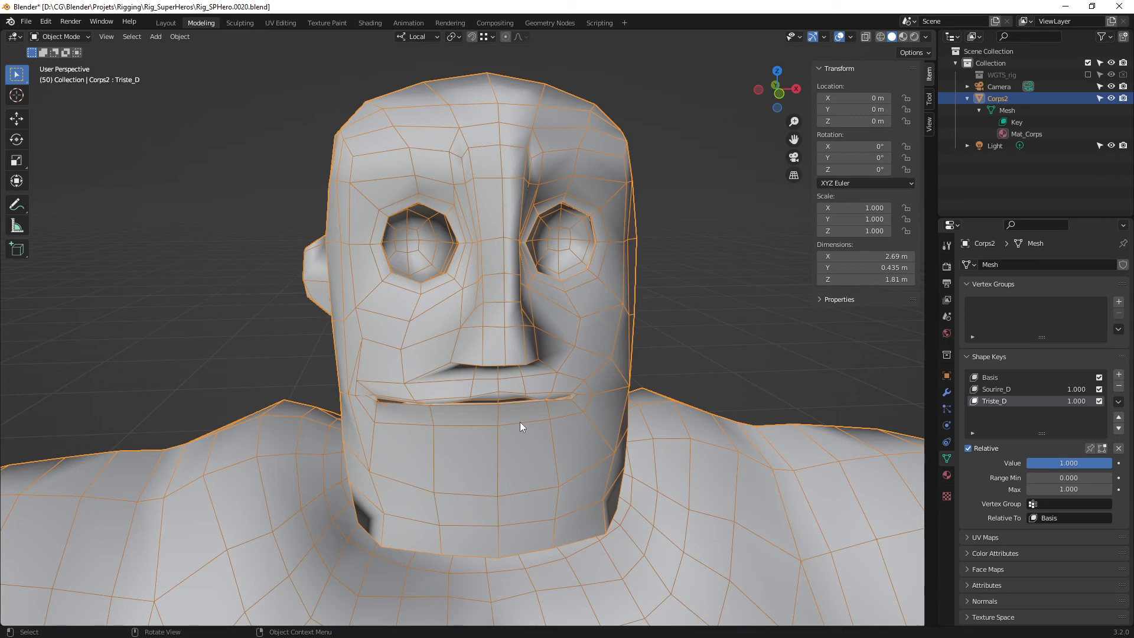
middle_click_drag(497, 387, 533, 385)
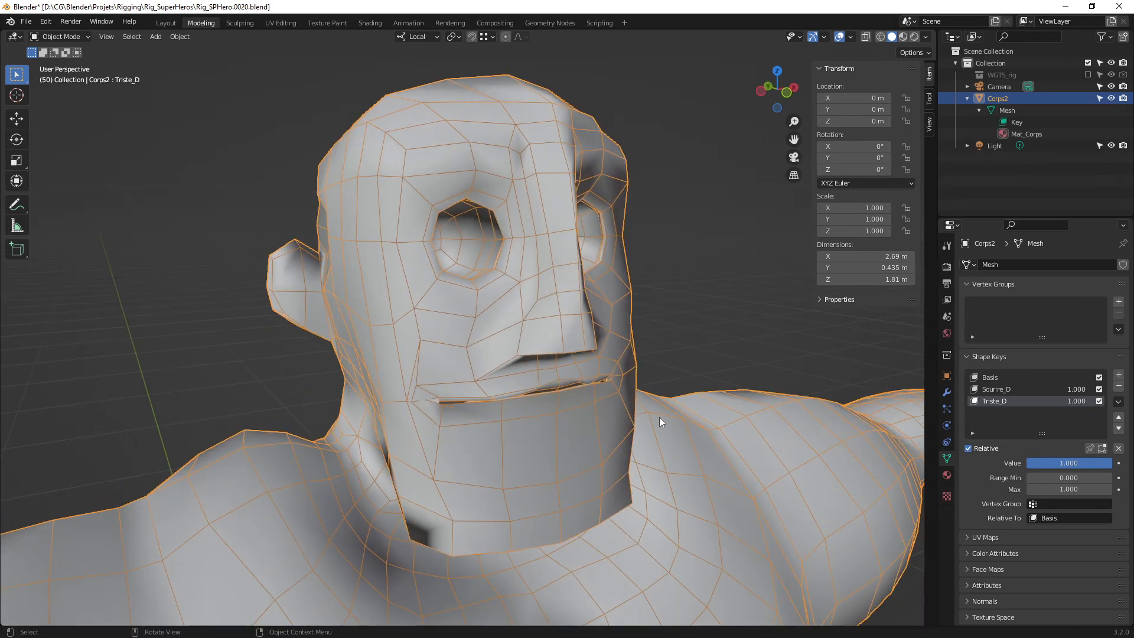
middle_click_drag(574, 385, 632, 385)
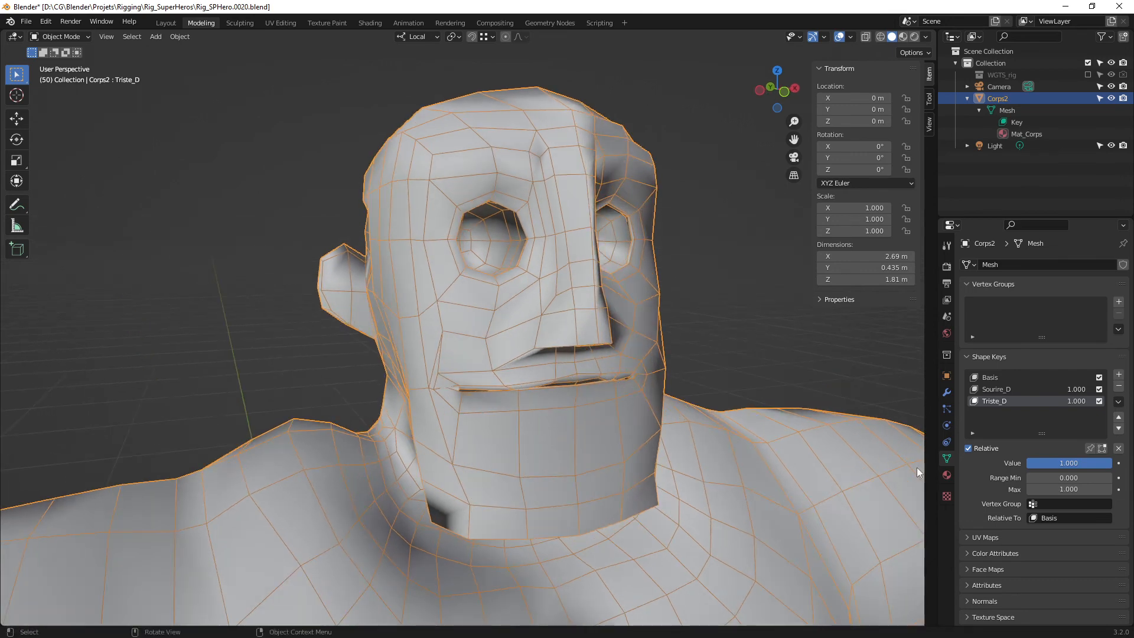
mouse_move(613, 378)
middle_mouse_down()
mouse_move(560, 371)
mouse_move(620, 368)
middle_mouse_up()
scroll(582, 390, "up", 1)
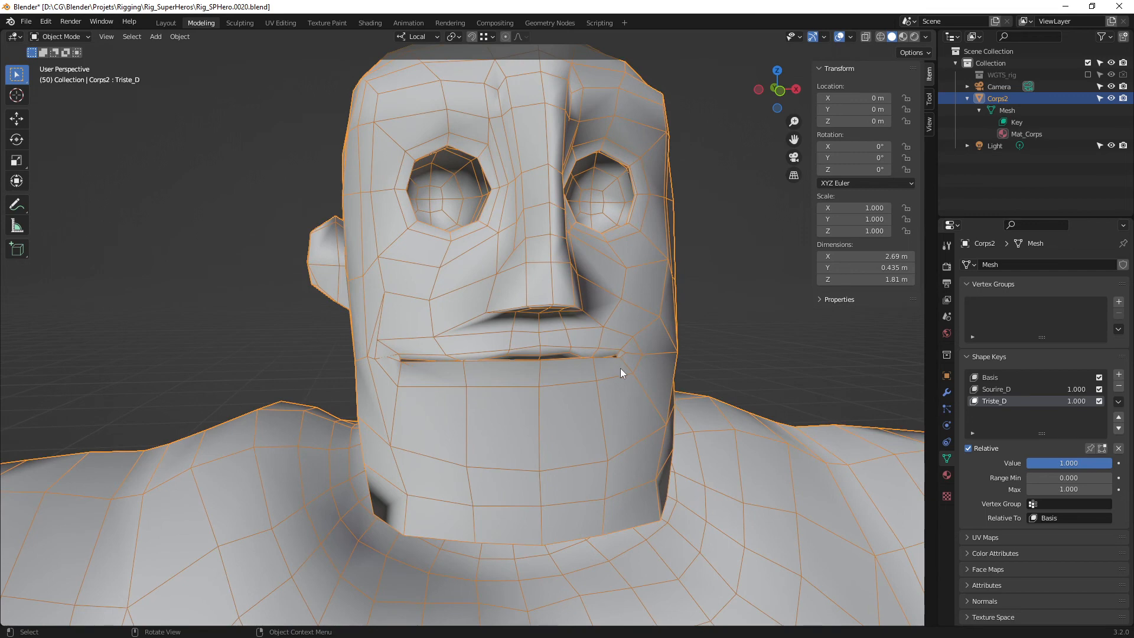
- Add five more empty shape keys to the mesh below Triste_D
left_click(1120, 376)
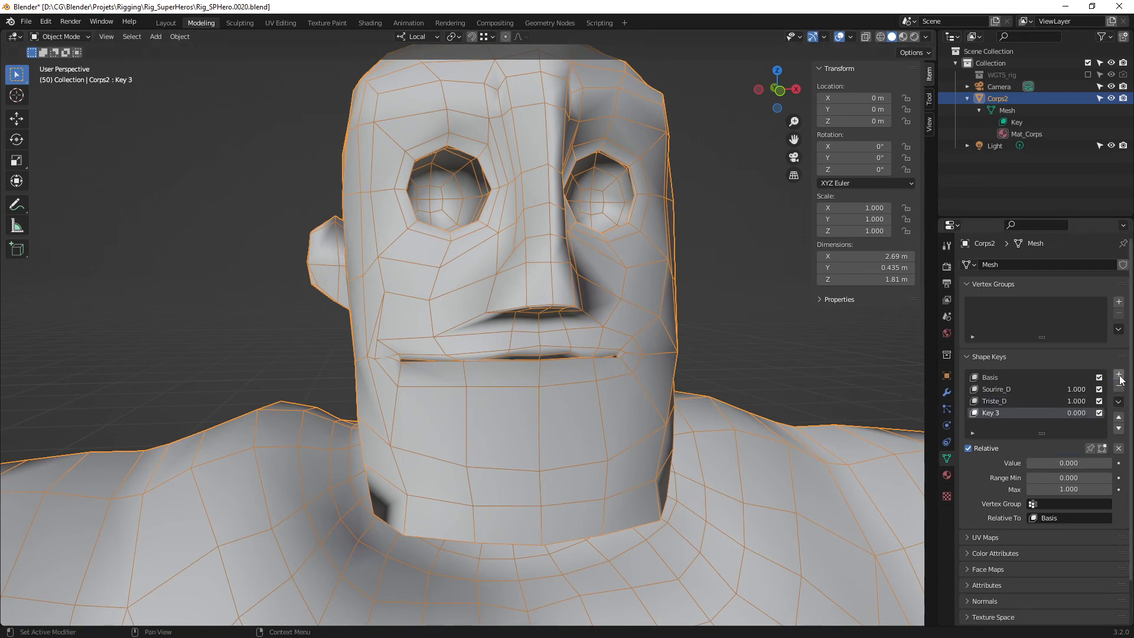
left_click(1119, 376)
left_click(1119, 376)
left_click(1119, 376)
left_click(1119, 377)
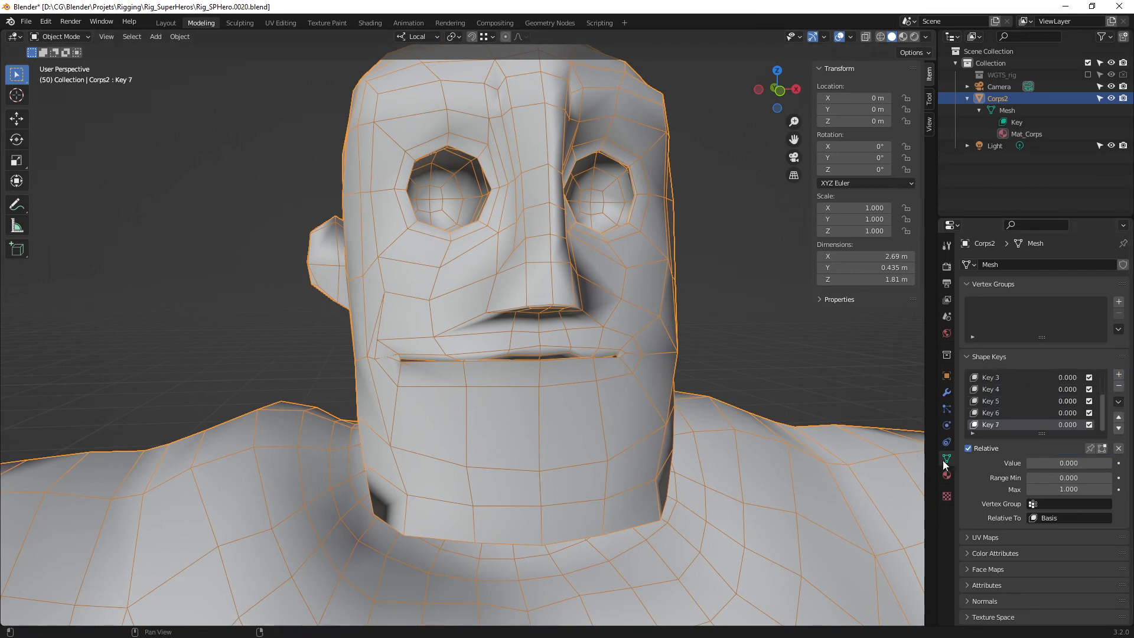
- Remove the shape keys Key 6, Key 4 and Key 3 from the list
scroll(1006, 417, "up", 2)
scroll(1007, 418, "down", 2)
left_click(992, 414)
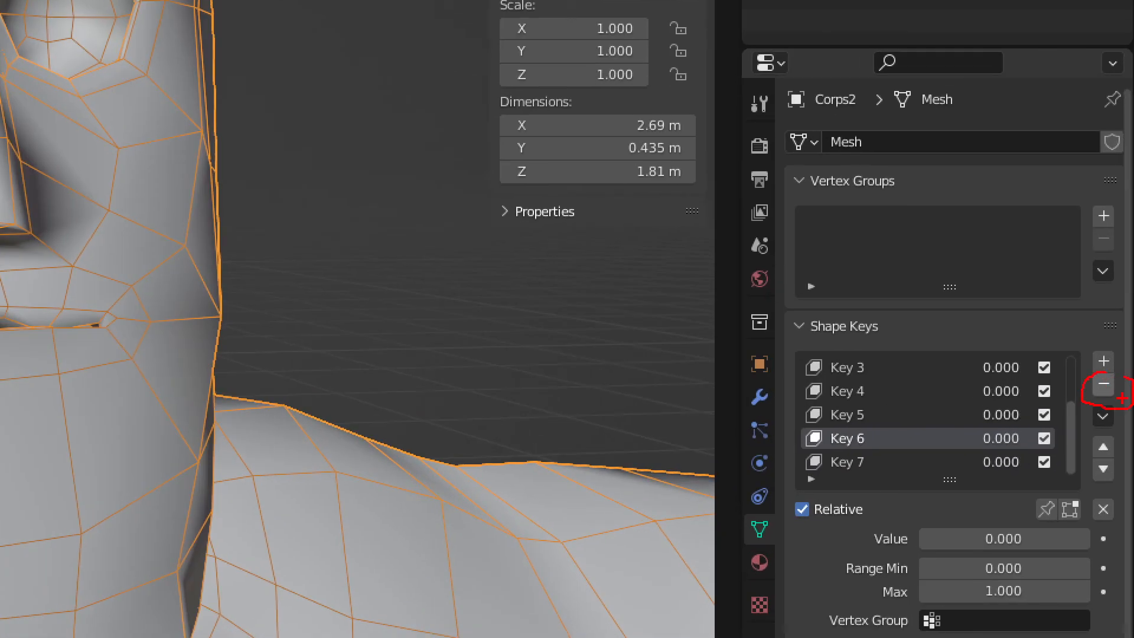
left_click(1104, 384)
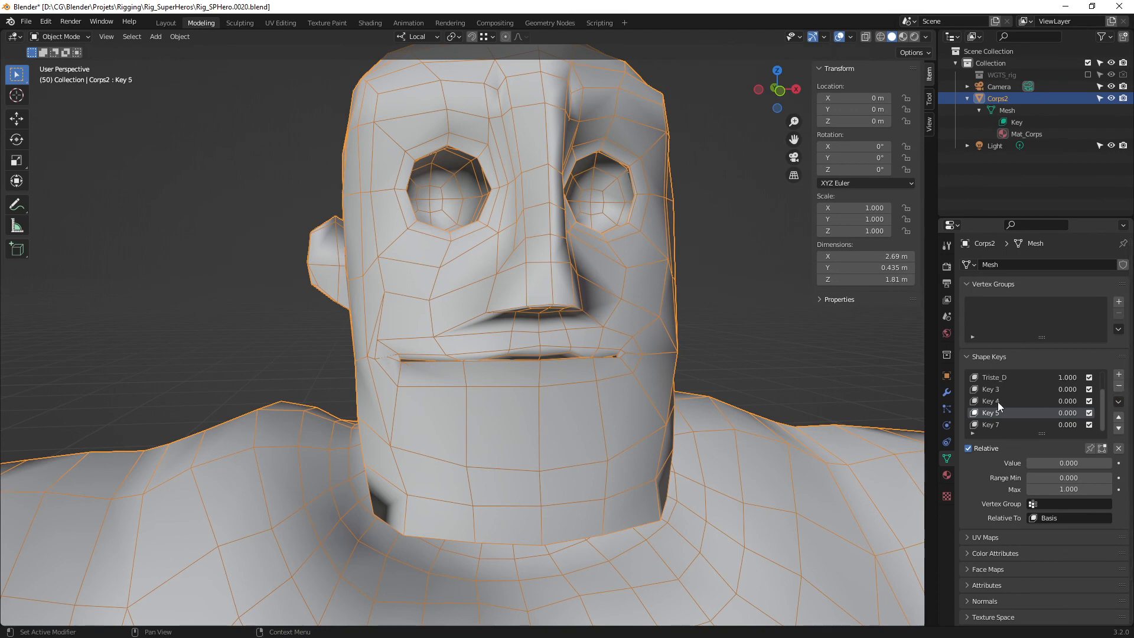
left_click(998, 402)
left_click(1119, 385)
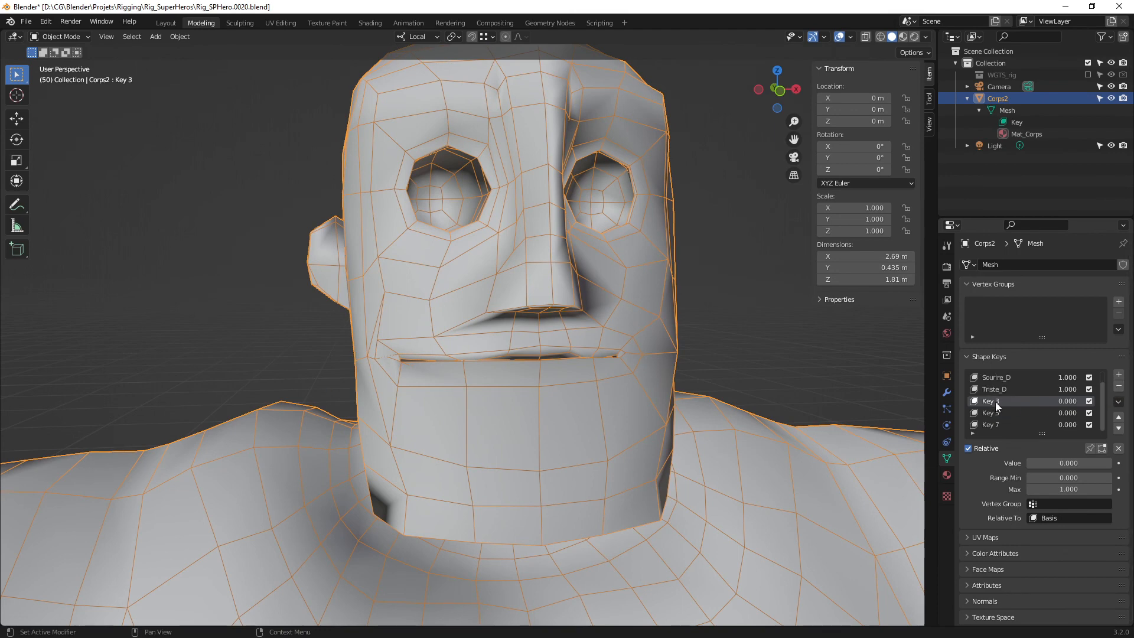
left_click(1119, 386)
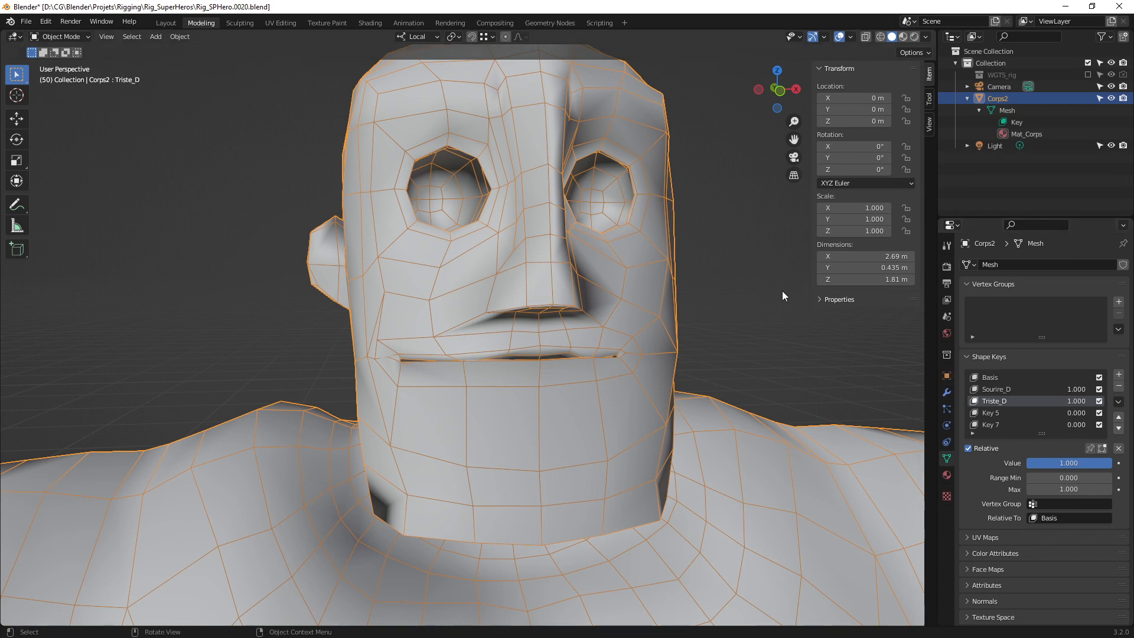
middle_click_drag(782, 291, 559, 369, "shift")
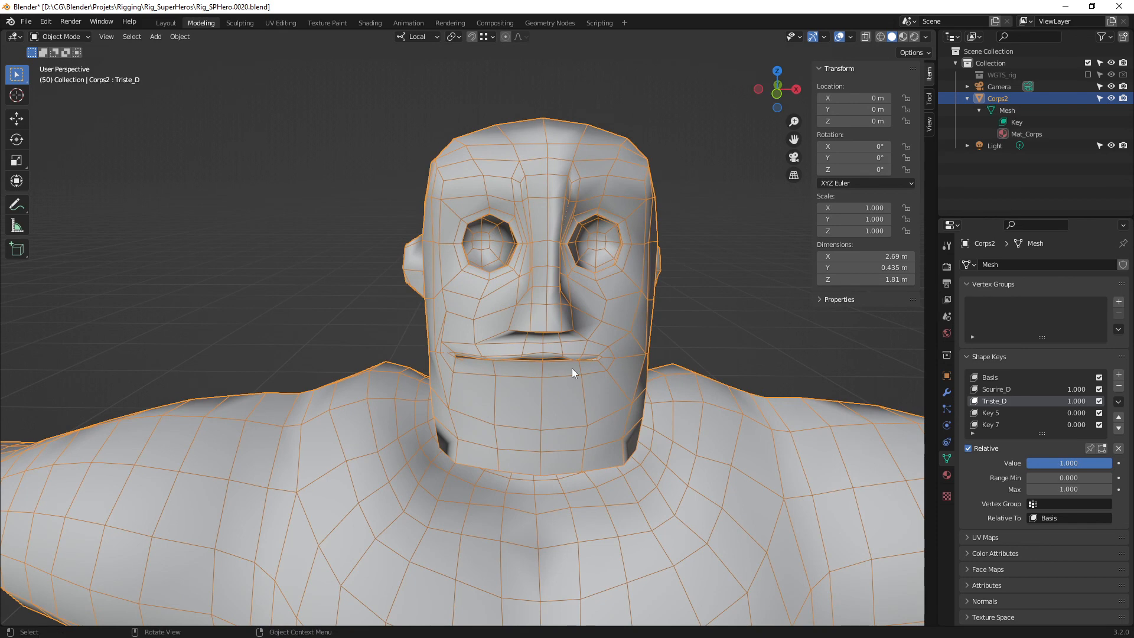
middle_click_drag(537, 353, 584, 372)
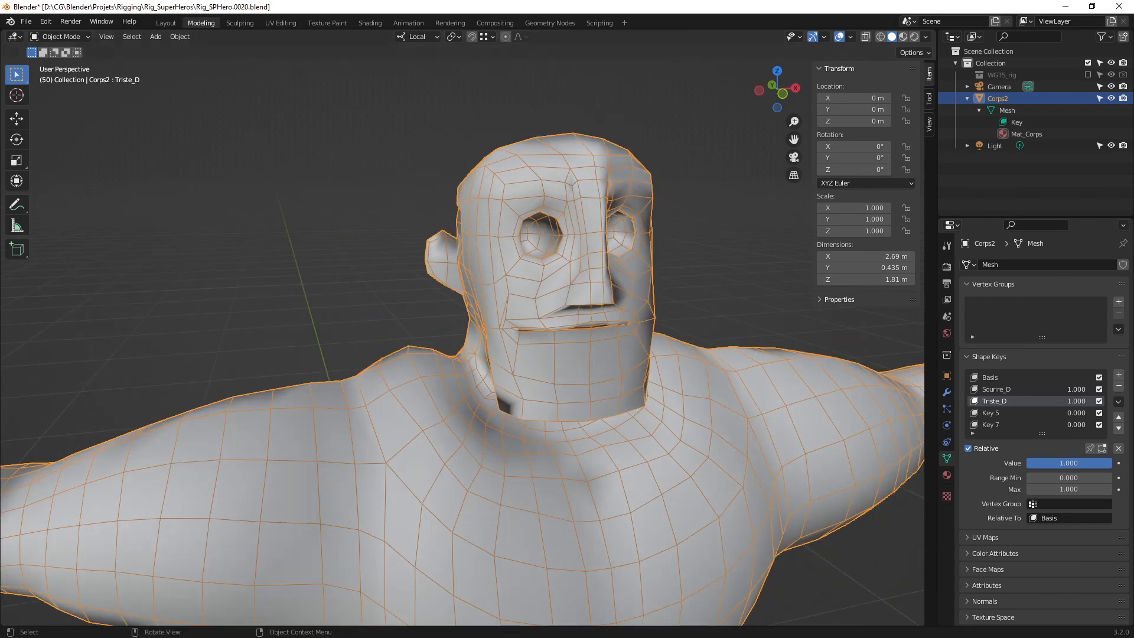